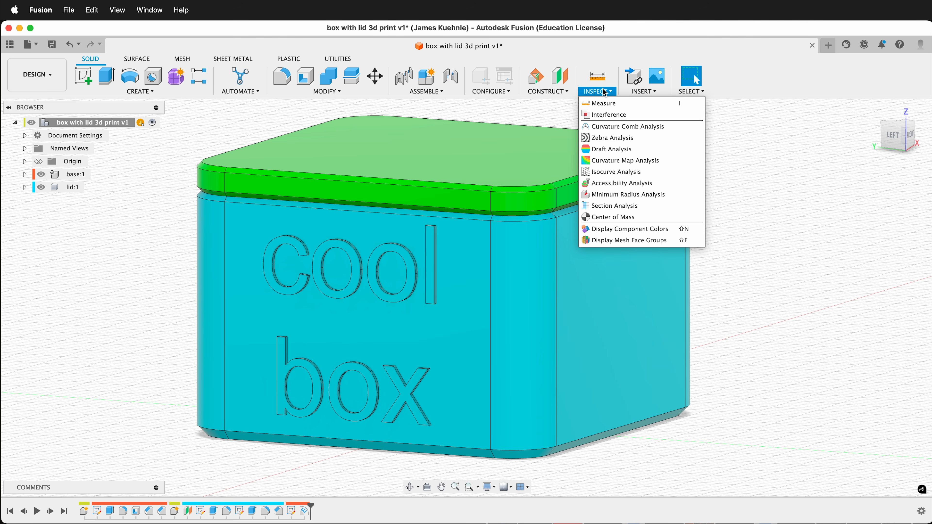
- Create a section analysis from the box's lettered face, with the cut plane offset -10 mm into the box
{"action": "left_click", "coordinate": [619, 207]}
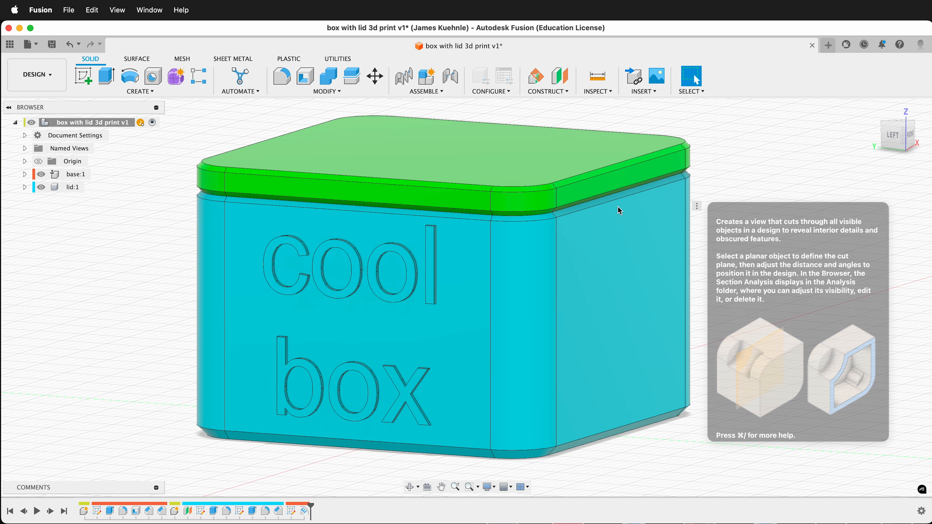
{"action": "left_click", "coordinate": [424, 398]}
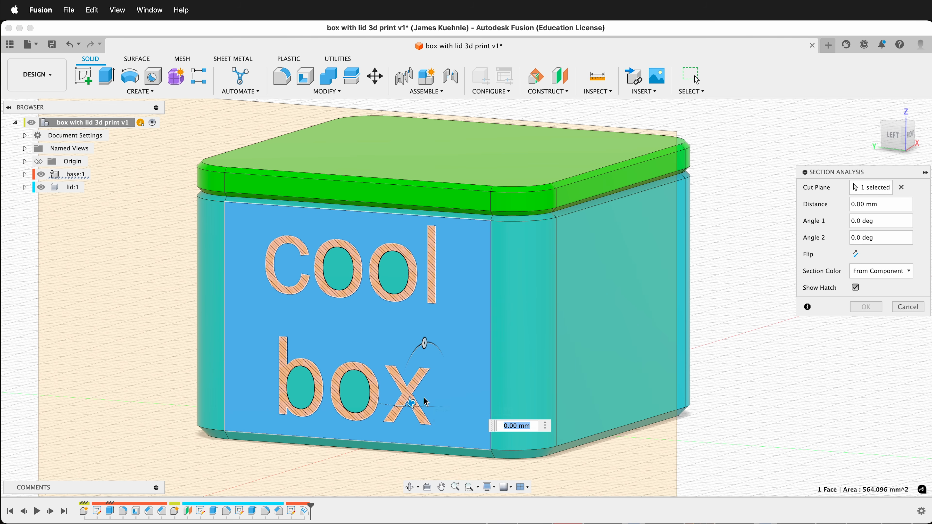
{"action": "scroll", "coordinate": [468, 373], "scroll_direction": "right", "scroll_amount": 5, "text": "shift"}
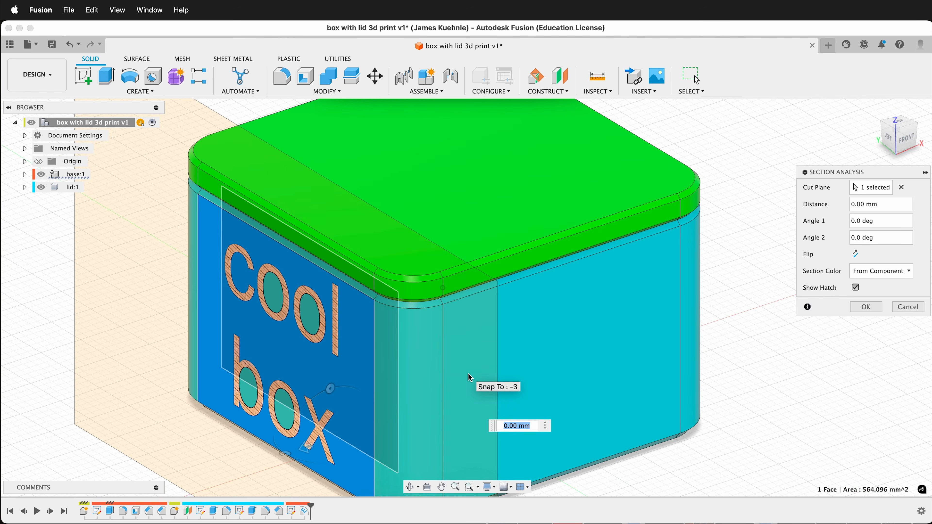
{"action": "scroll", "coordinate": [468, 373], "scroll_direction": "down", "scroll_amount": 5, "text": "shift"}
{"action": "scroll", "coordinate": [594, 344], "scroll_direction": "down", "scroll_amount": 3}
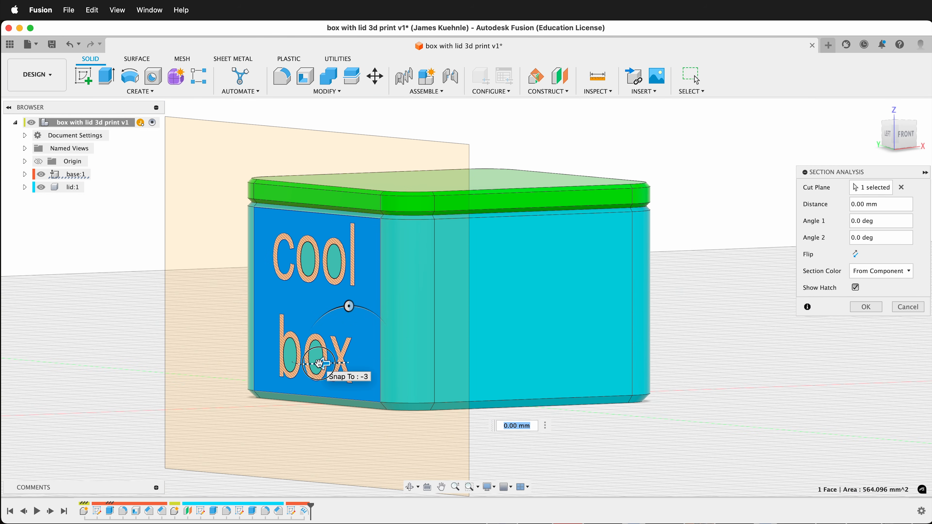
{"action": "left_click_drag", "start_coordinate": [321, 364], "coordinate": [385, 338]}
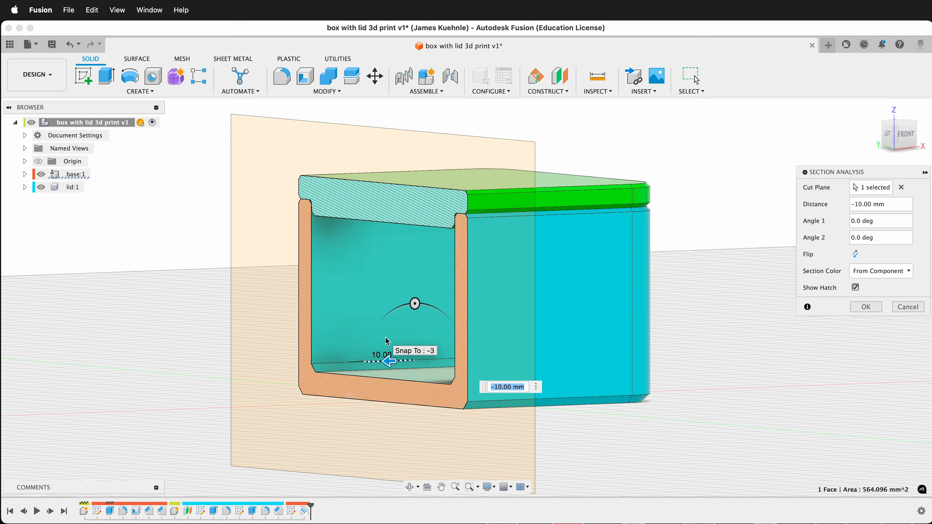
{"action": "scroll", "coordinate": [387, 333], "scroll_direction": "left", "scroll_amount": 5, "text": "shift"}
{"action": "scroll", "coordinate": [388, 331], "scroll_direction": "up", "scroll_amount": 5}
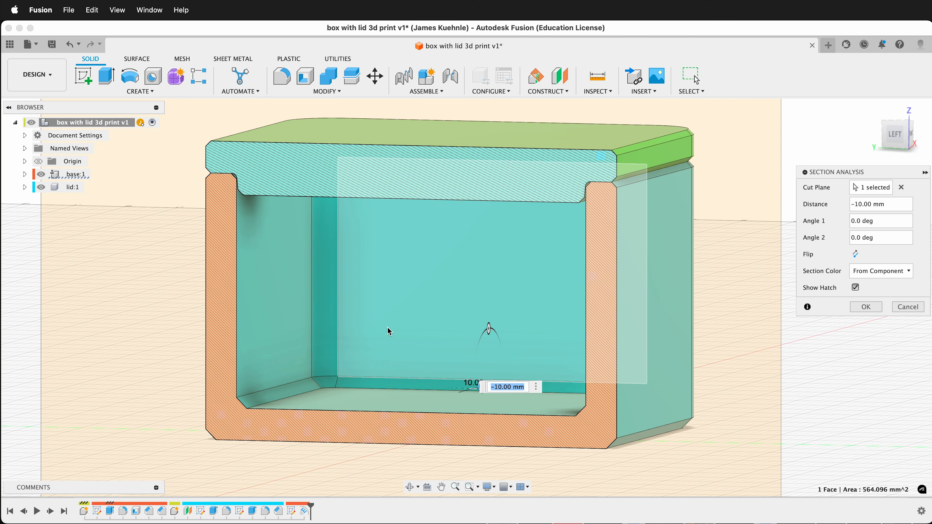
{"action": "scroll", "coordinate": [388, 326], "scroll_direction": "left", "scroll_amount": 5, "text": "shift"}
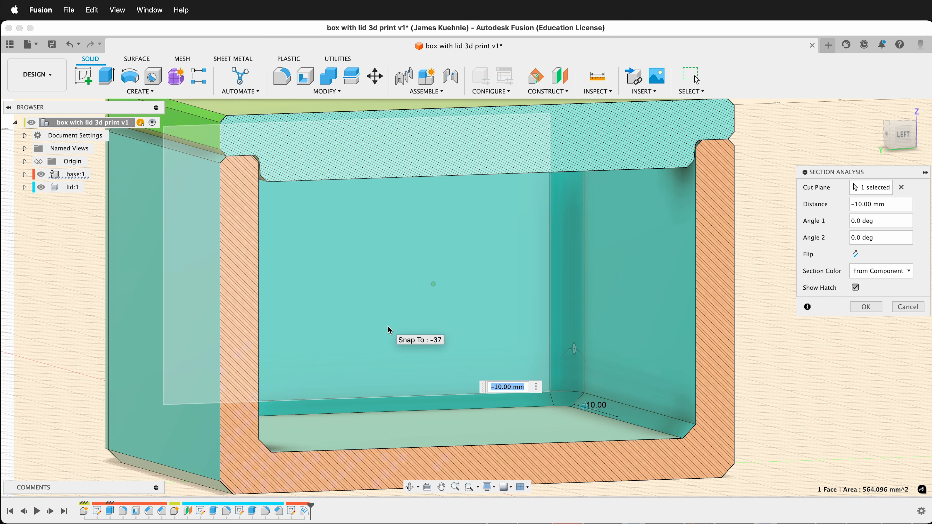
{"action": "scroll", "coordinate": [387, 326], "scroll_direction": "right", "scroll_amount": 3, "text": "shift"}
{"action": "scroll", "coordinate": [388, 326], "scroll_direction": "left", "scroll_amount": 3, "text": "shift"}
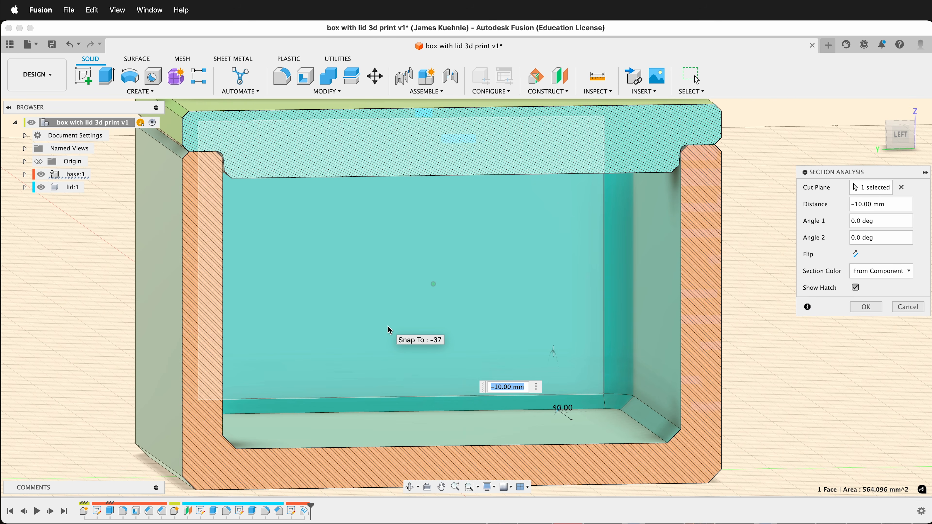
{"action": "scroll", "coordinate": [387, 326], "scroll_direction": "right", "scroll_amount": 5, "text": "shift"}
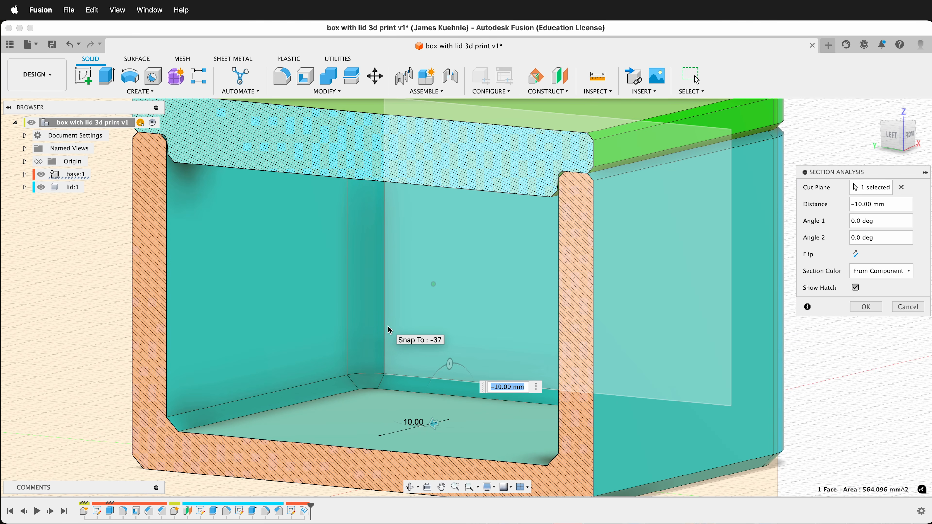
{"action": "left_click", "coordinate": [868, 305]}
- Move the lid component 8 mm up in Z above the base and capture the position
{"action": "scroll", "coordinate": [869, 304], "scroll_direction": "down", "scroll_amount": 5}
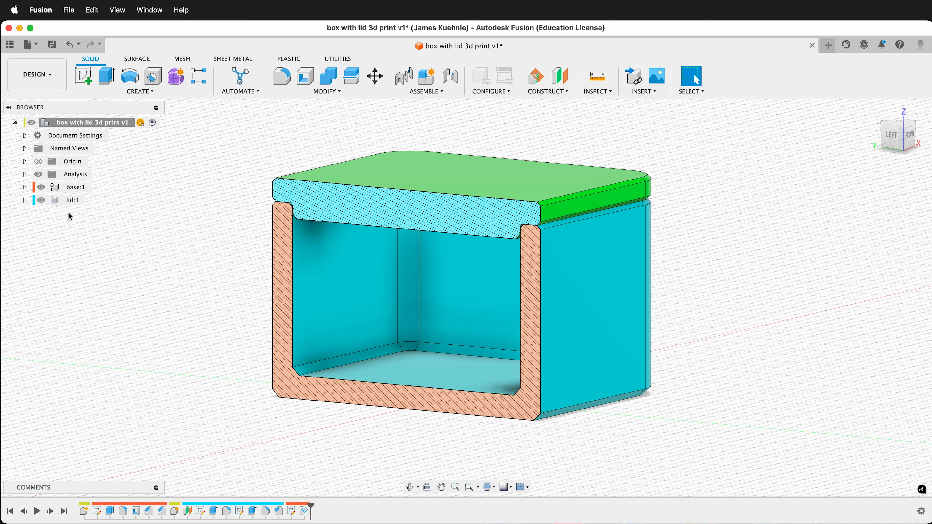
{"action": "left_click", "coordinate": [68, 202]}
{"action": "key", "text": "m"}
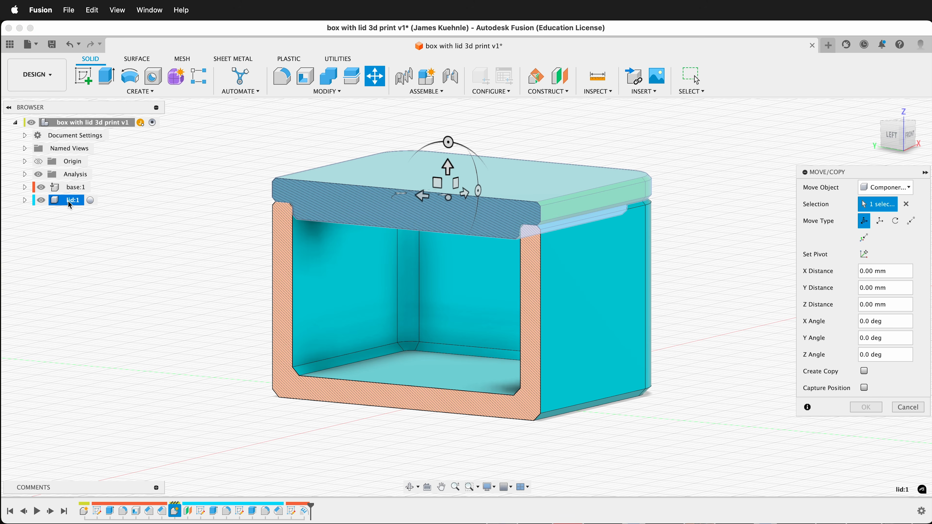
{"action": "left_click_drag", "start_coordinate": [447, 168], "coordinate": [446, 110]}
{"action": "scroll", "coordinate": [480, 237], "scroll_direction": "right", "scroll_amount": 10, "text": "shift"}
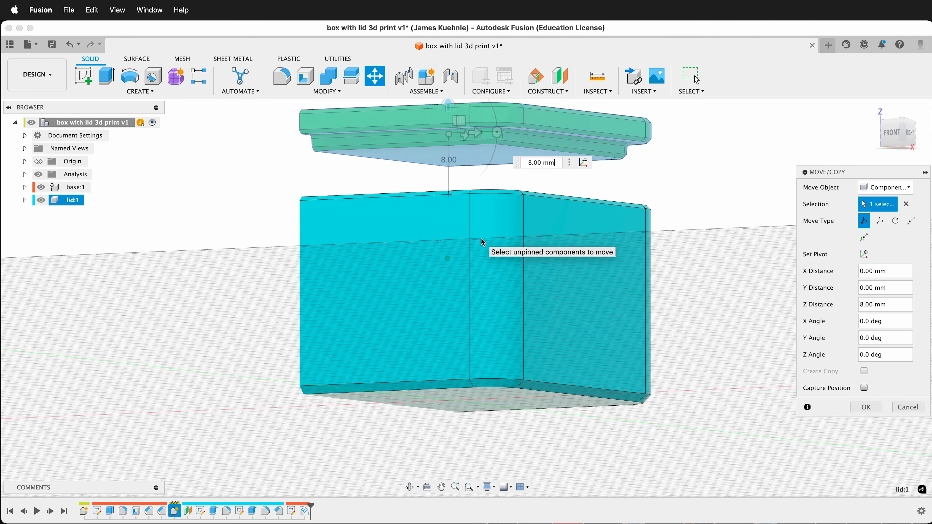
{"action": "scroll", "coordinate": [481, 238], "scroll_direction": "right", "scroll_amount": 10, "text": "shift"}
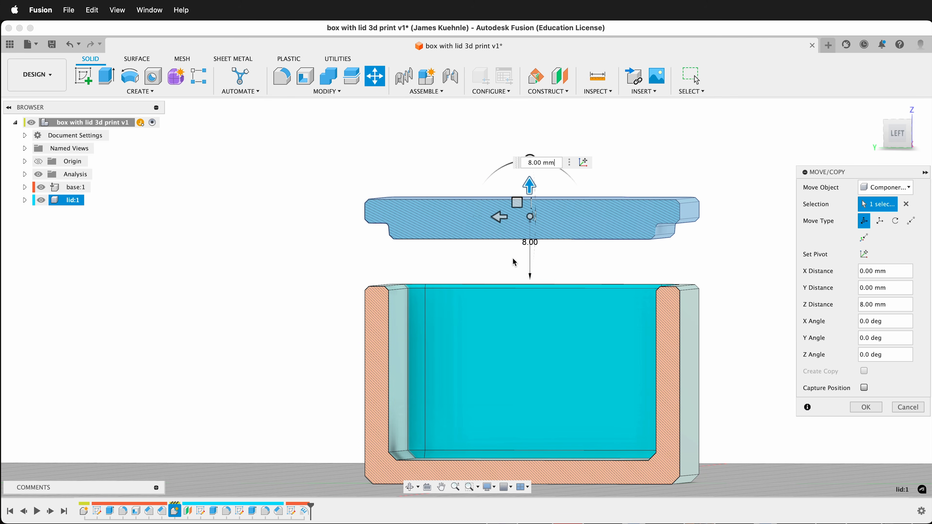
{"action": "scroll", "coordinate": [513, 258], "scroll_direction": "right", "scroll_amount": 2}
{"action": "scroll", "coordinate": [513, 257], "scroll_direction": "down", "scroll_amount": 2}
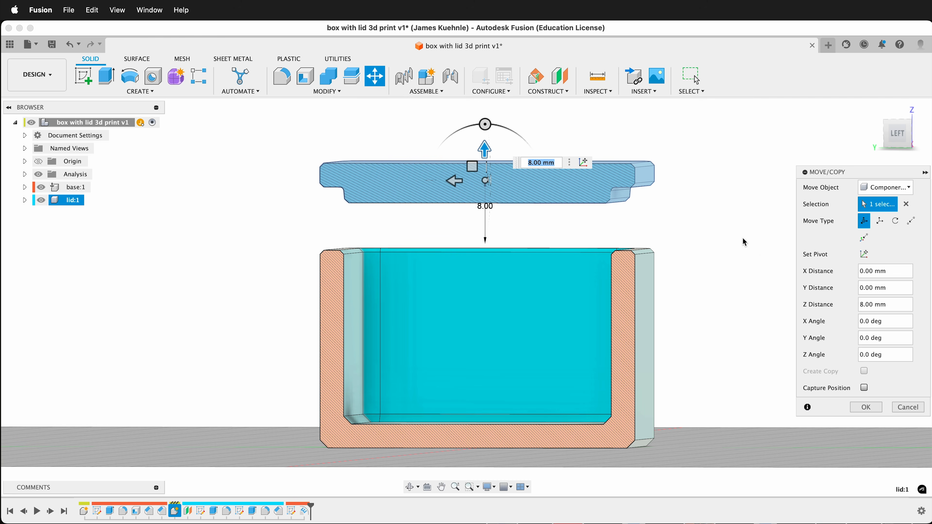
{"action": "left_click", "coordinate": [868, 407]}
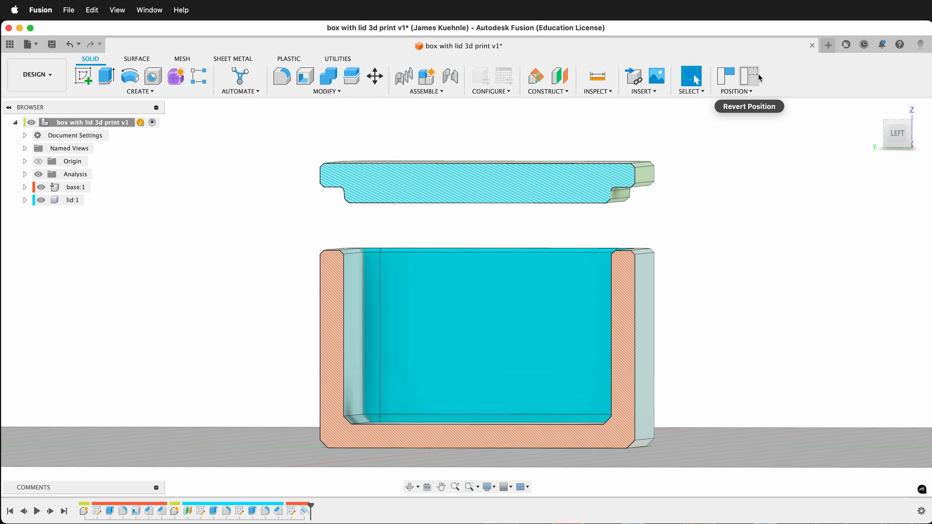
{"action": "left_click", "coordinate": [732, 78]}
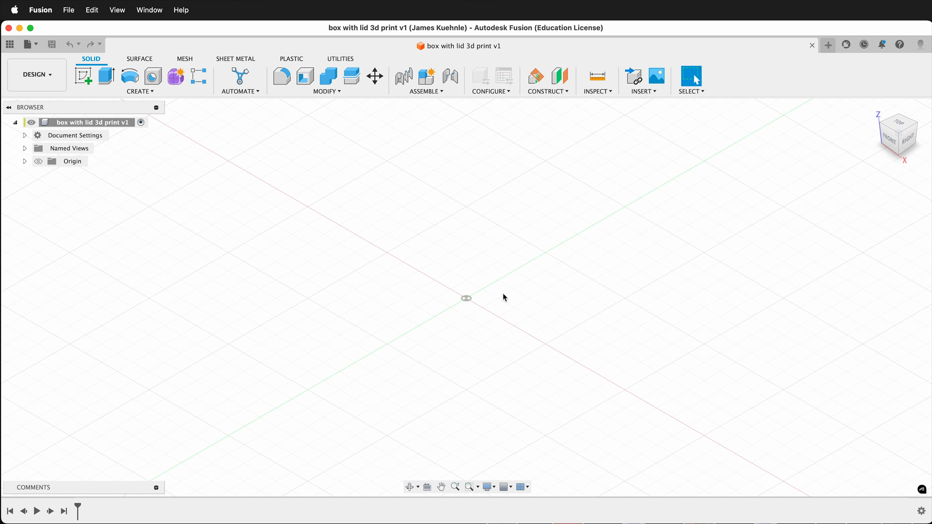
- Create a new internal standard component named base and make it active
{"action": "left_click", "coordinate": [148, 92]}
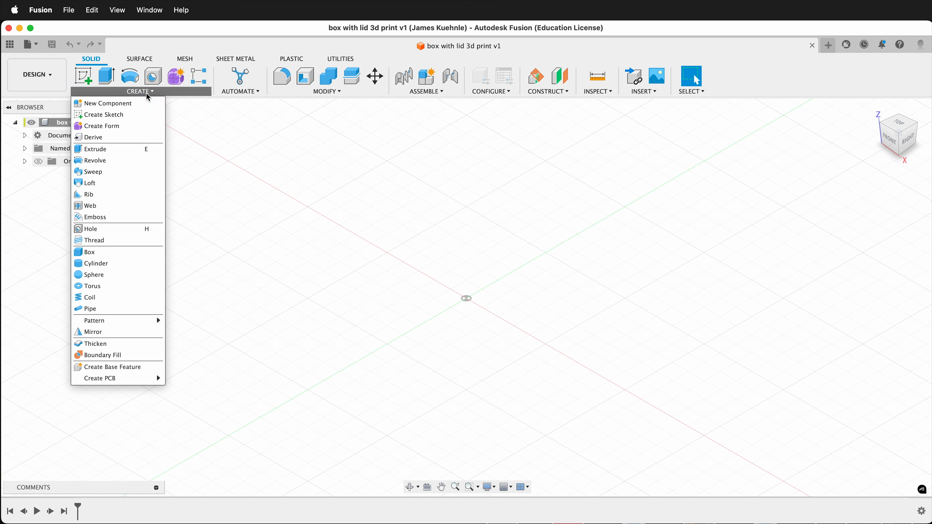
{"action": "left_click", "coordinate": [125, 109]}
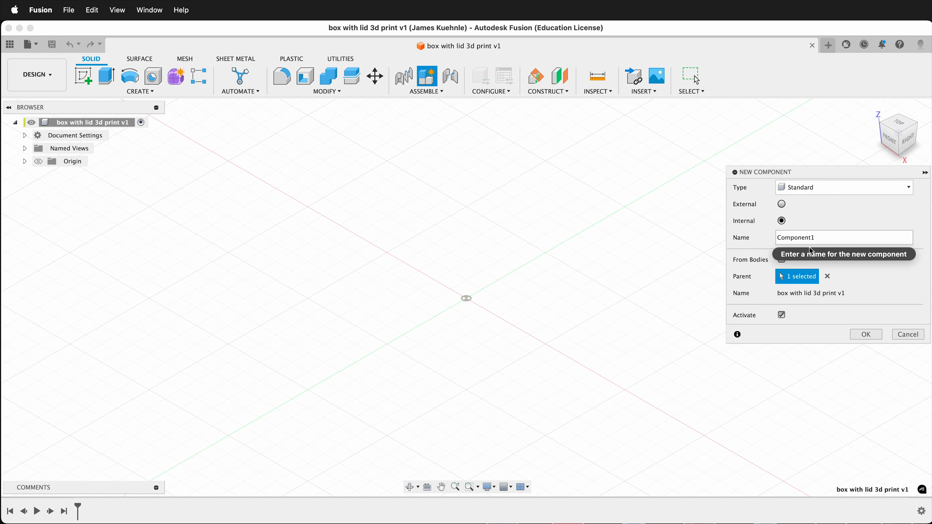
{"action": "type", "text": "base"}
{"action": "left_click", "coordinate": [866, 334]}
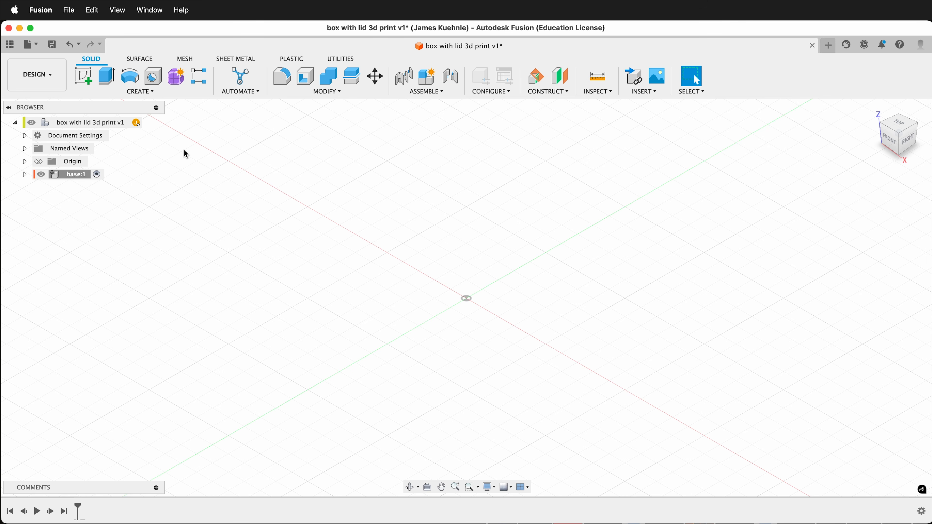
- Sketch a 40 x 40 mm center rectangle at the origin on the horizontal XY plane
{"action": "left_click", "coordinate": [92, 85]}
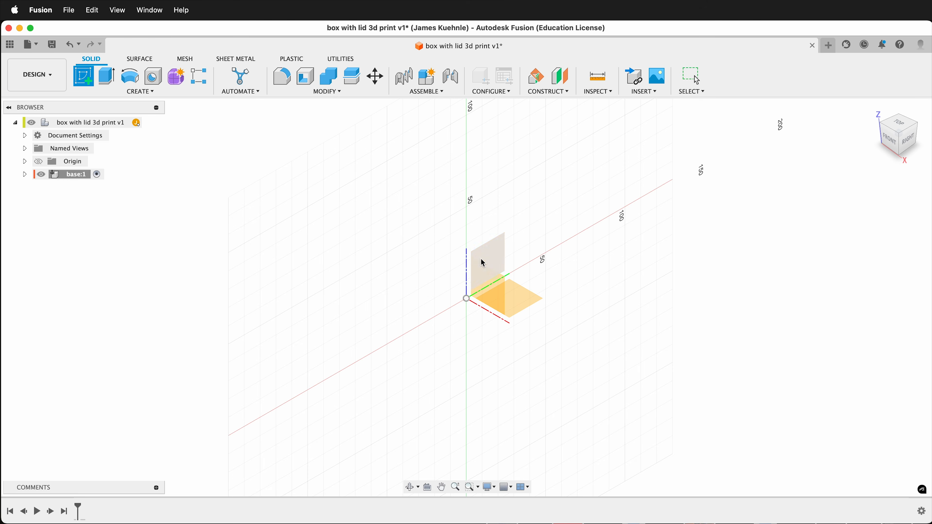
{"action": "left_click", "coordinate": [529, 302]}
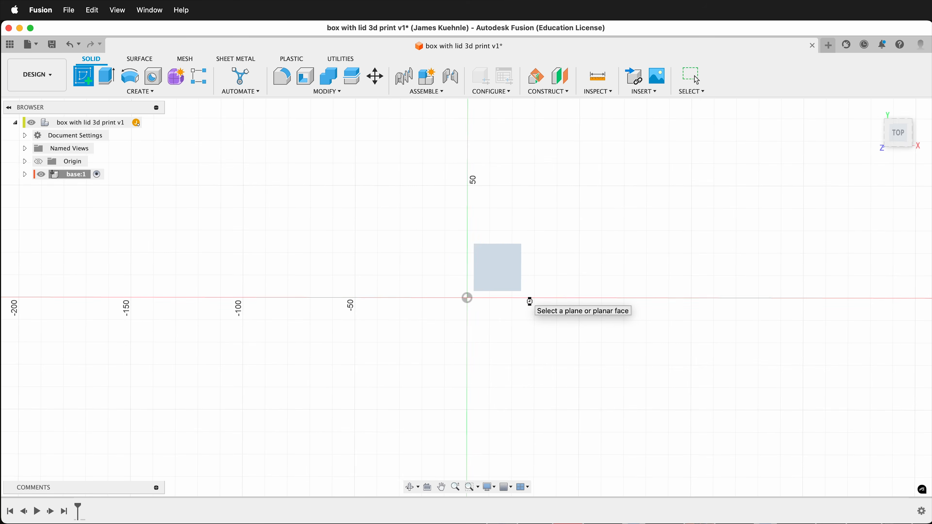
{"action": "left_click", "coordinate": [140, 92]}
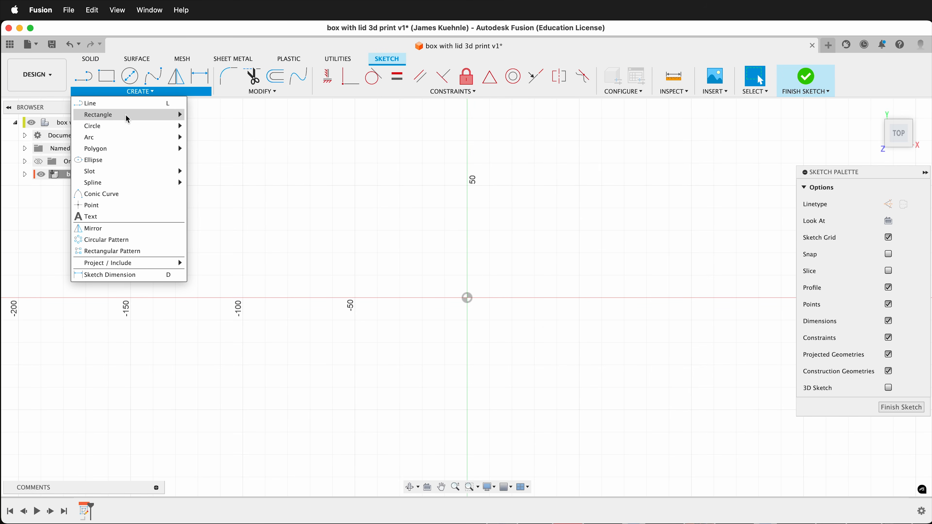
{"action": "mouse_move", "coordinate": [125, 114]}
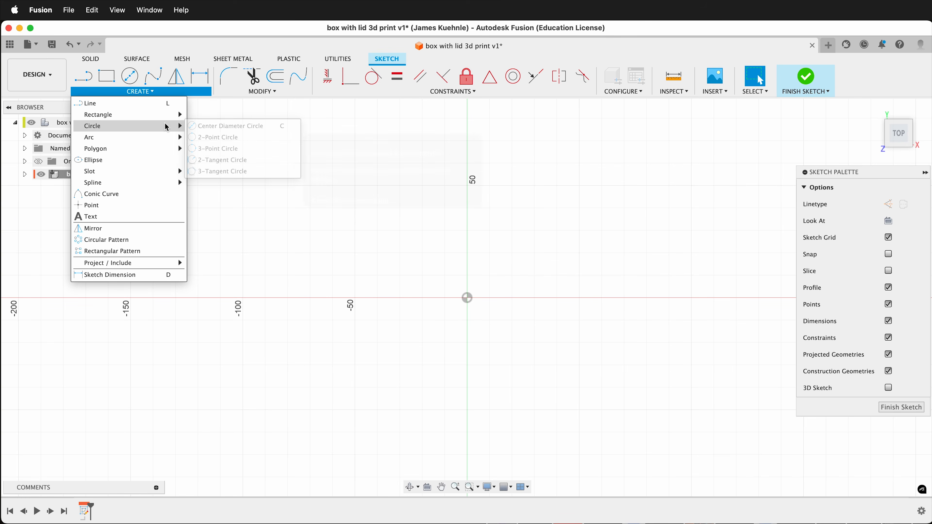
{"action": "left_click", "coordinate": [220, 138]}
{"action": "left_click", "coordinate": [470, 300]}
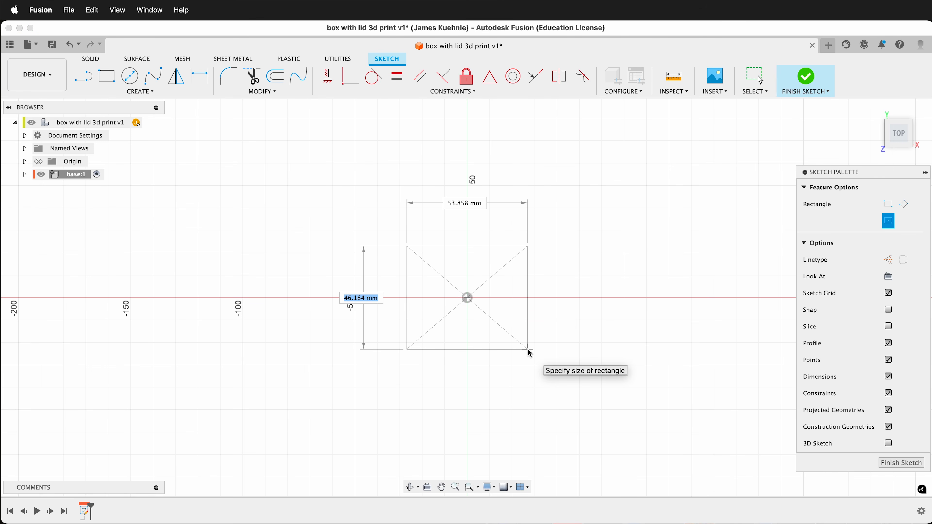
{"action": "type", "text": "40"}
{"action": "key", "text": "Tab"}
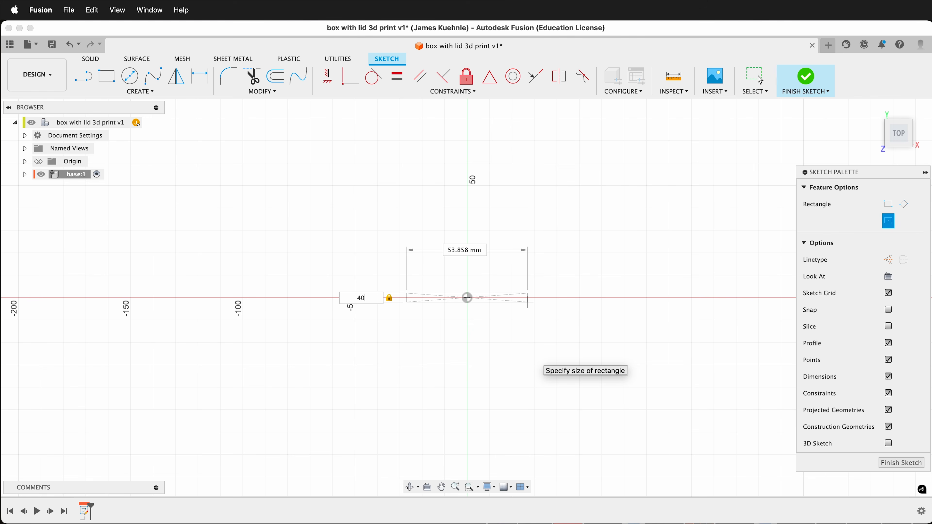
{"action": "type", "text": "40"}
{"action": "key", "text": "Tab"}
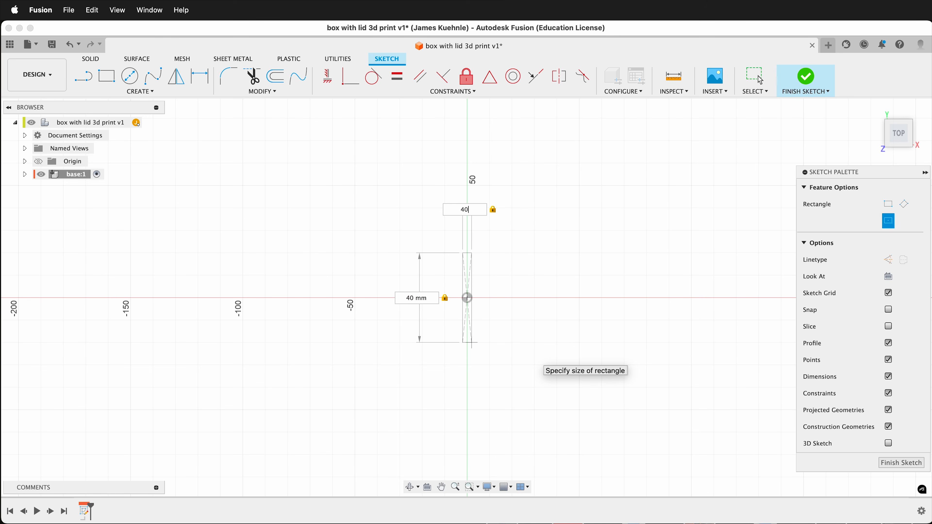
{"action": "key", "text": "Return"}
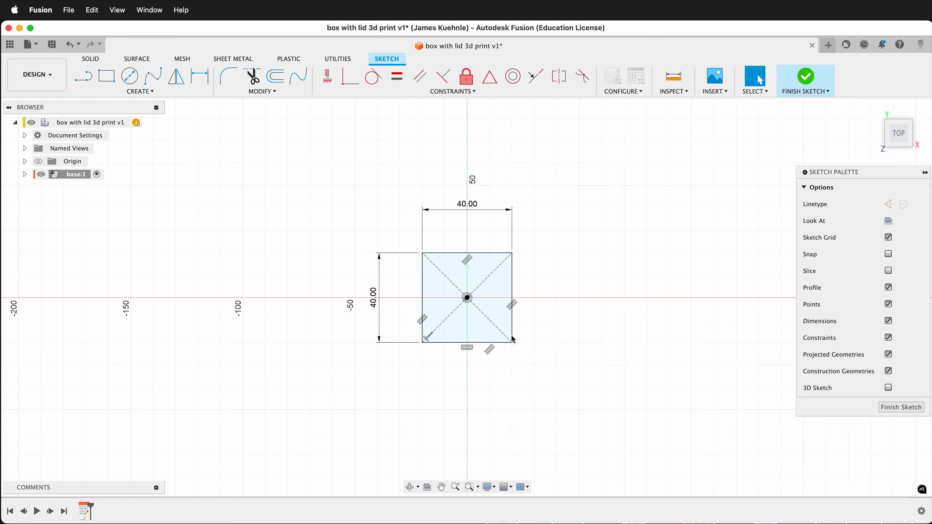
- Extrude the square profile 25 mm upward as a new body
{"action": "scroll", "coordinate": [409, 297], "scroll_direction": "up", "scroll_amount": 5}
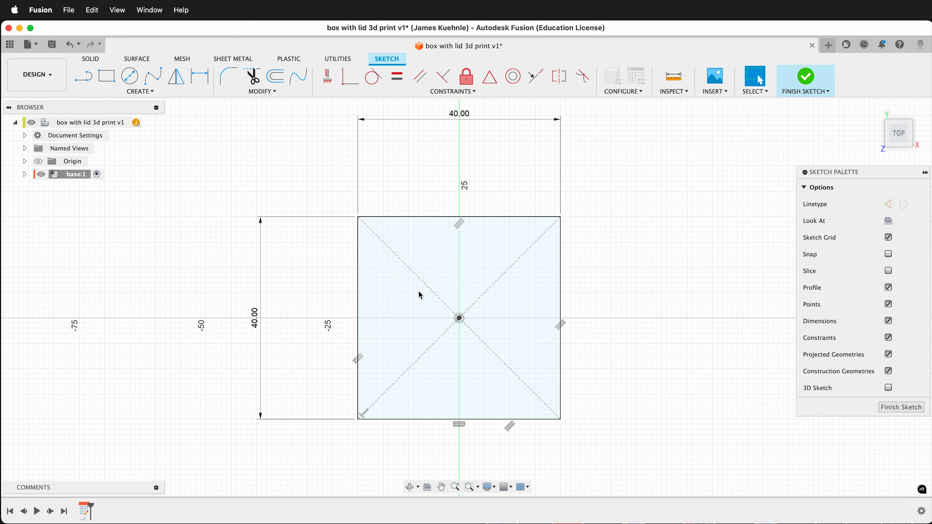
{"action": "key", "text": "e"}
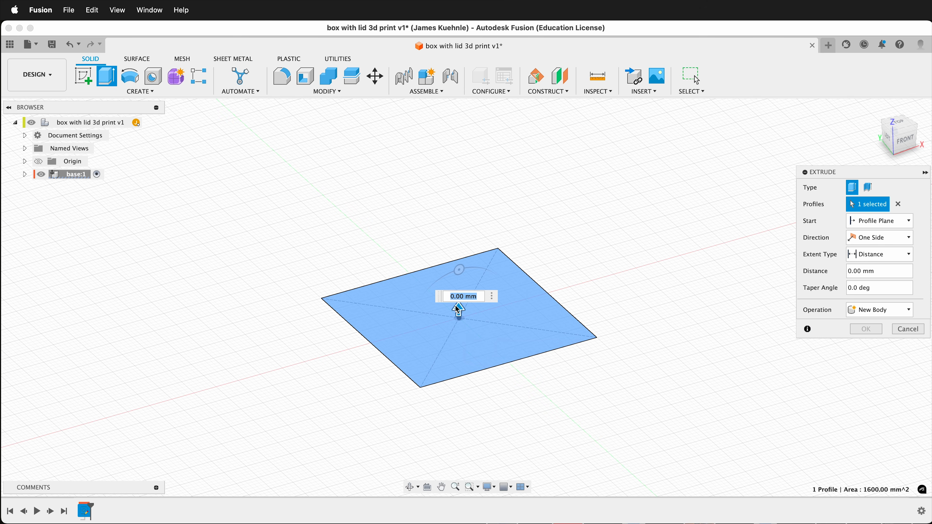
{"action": "type", "text": "30"}
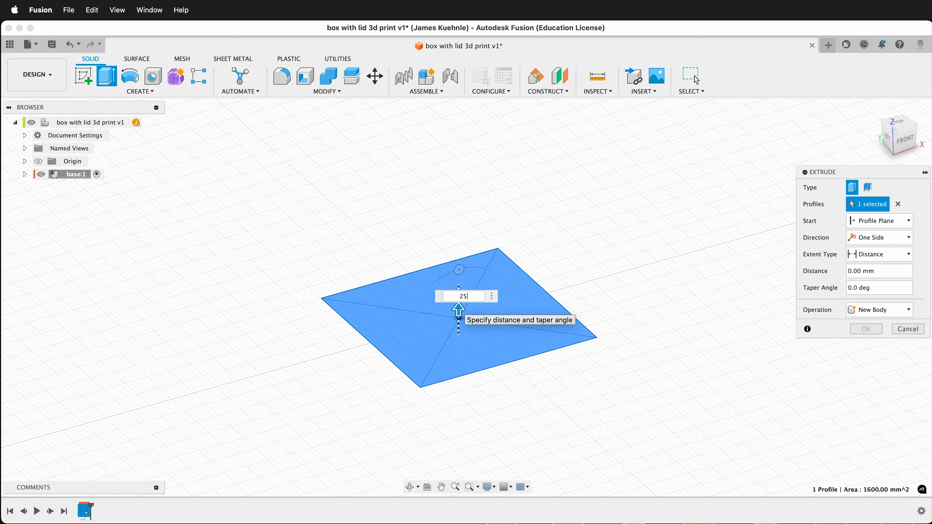
{"action": "key", "text": "Return"}
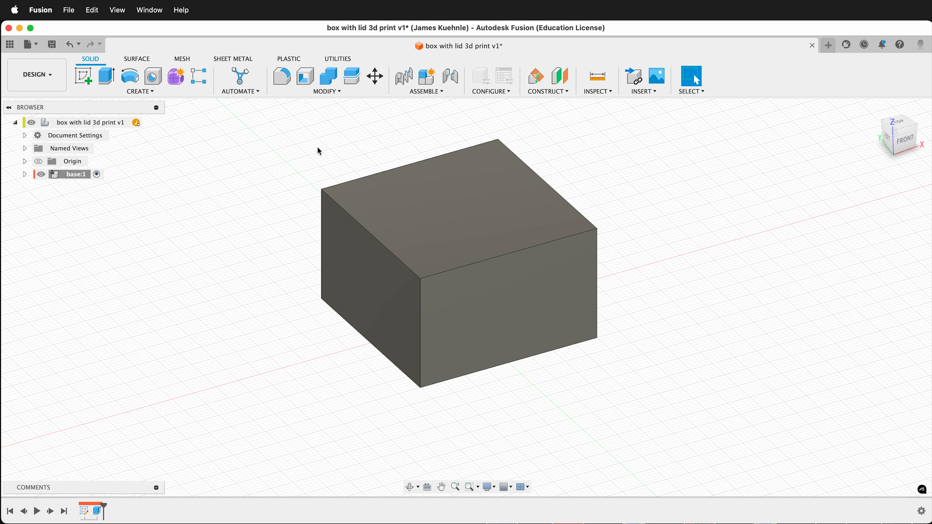
- Fillet the four vertical corner edges of the block with a 5 mm radius
{"action": "left_click", "coordinate": [283, 77]}
{"action": "left_click", "coordinate": [326, 230]}
{"action": "left_click", "coordinate": [420, 298]}
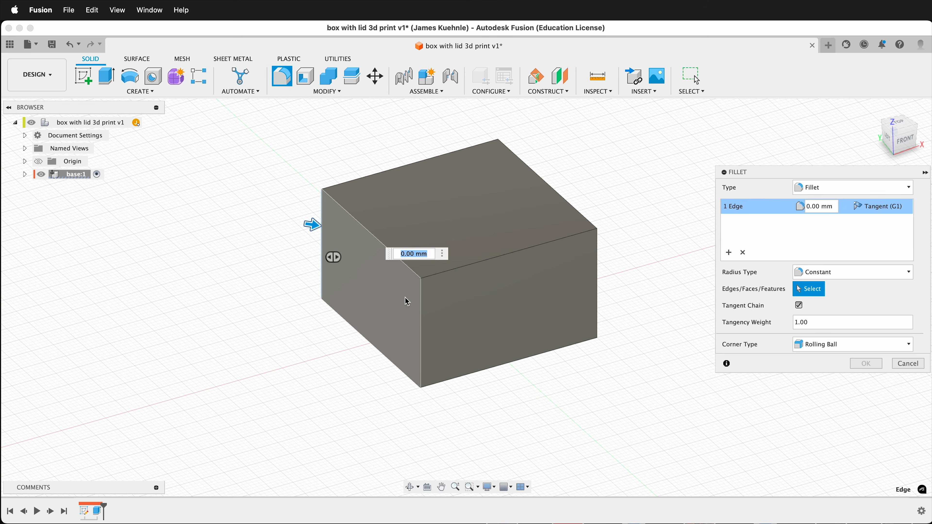
{"action": "left_click", "coordinate": [597, 278]}
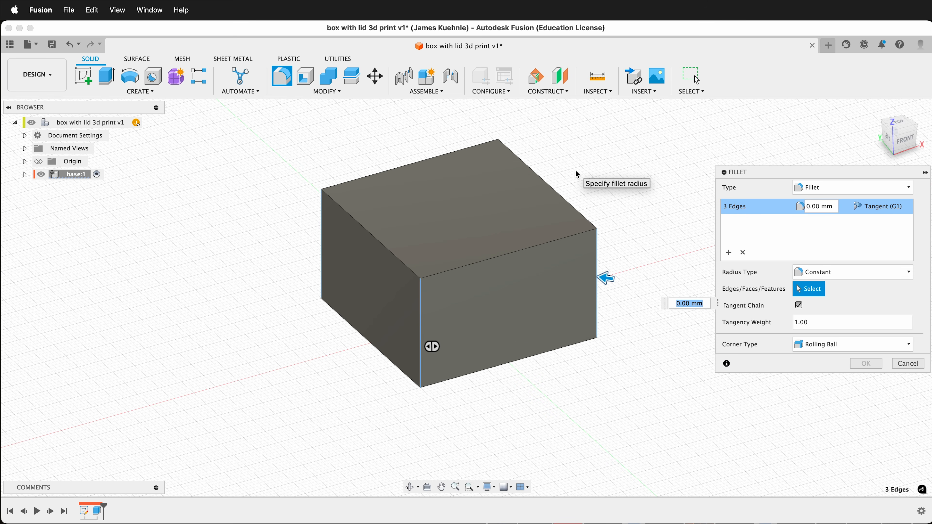
{"action": "scroll", "coordinate": [576, 174], "scroll_direction": "right", "scroll_amount": 10, "text": "shift"}
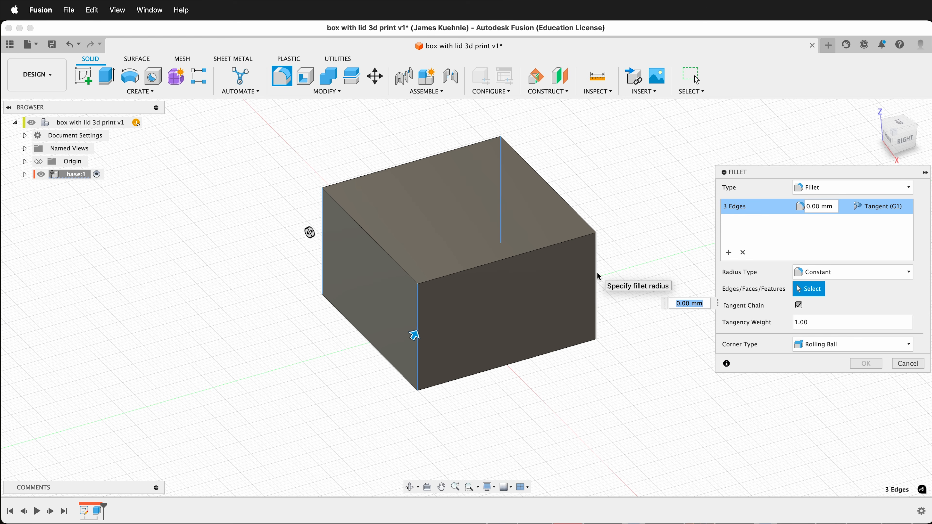
{"action": "left_click", "coordinate": [598, 276]}
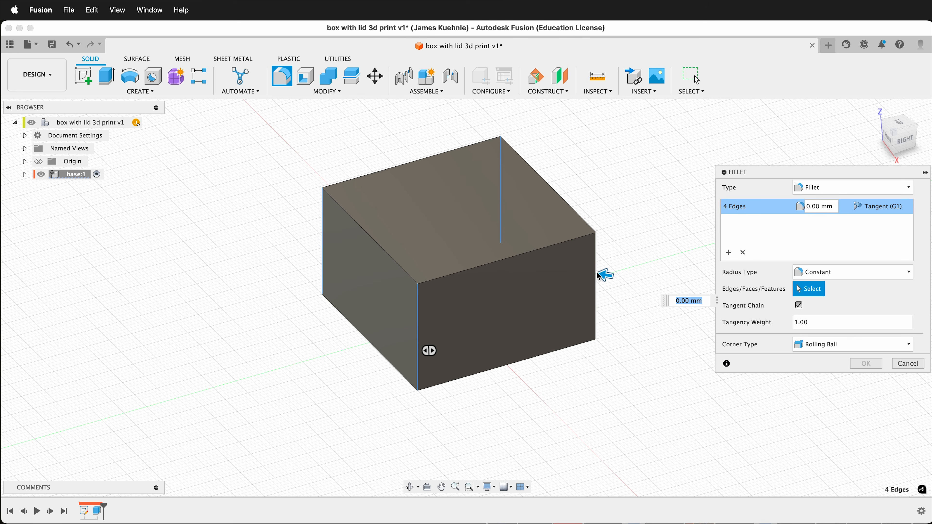
{"action": "type", "text": "5"}
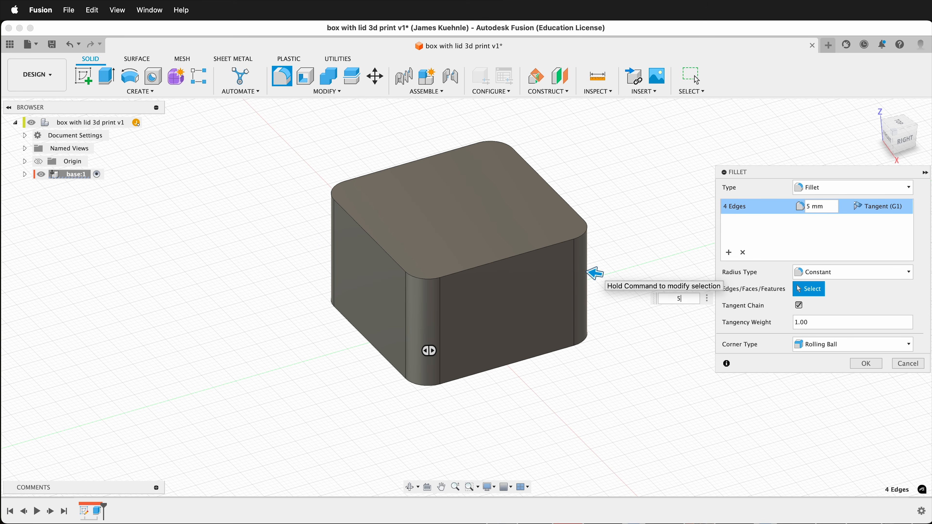
{"action": "key", "text": "Return"}
- Shell the block to a 3 mm inside wall thickness, removing its top face
{"action": "scroll", "coordinate": [381, 329], "scroll_direction": "left", "scroll_amount": 10, "text": "shift"}
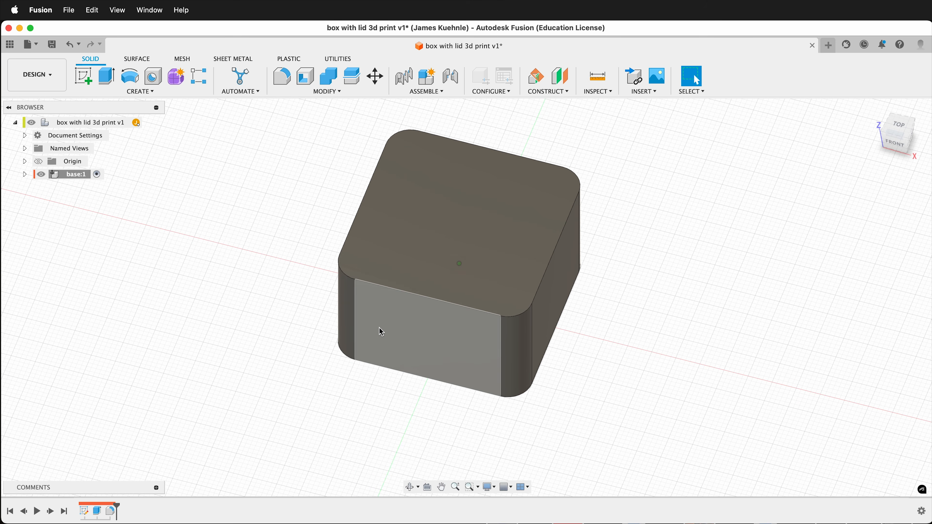
{"action": "scroll", "coordinate": [303, 343], "scroll_direction": "down", "scroll_amount": 8, "text": "shift"}
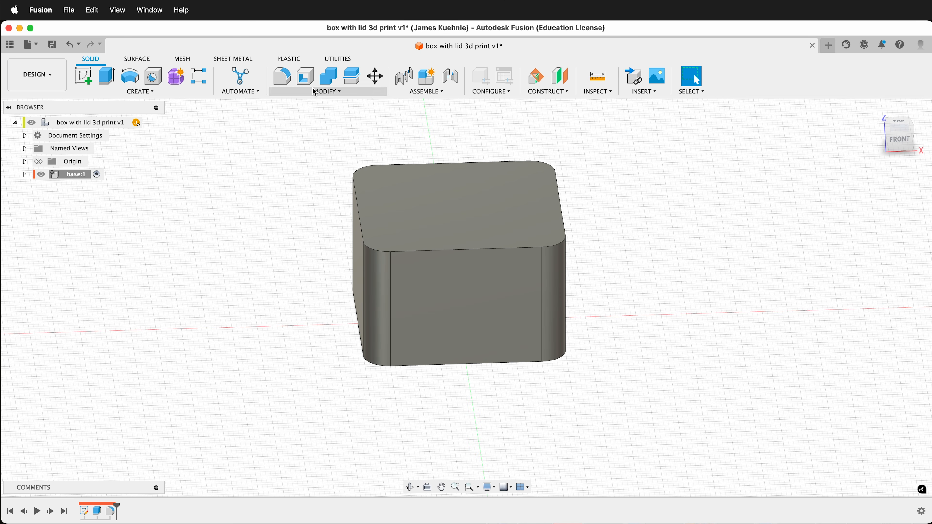
{"action": "left_click", "coordinate": [305, 76]}
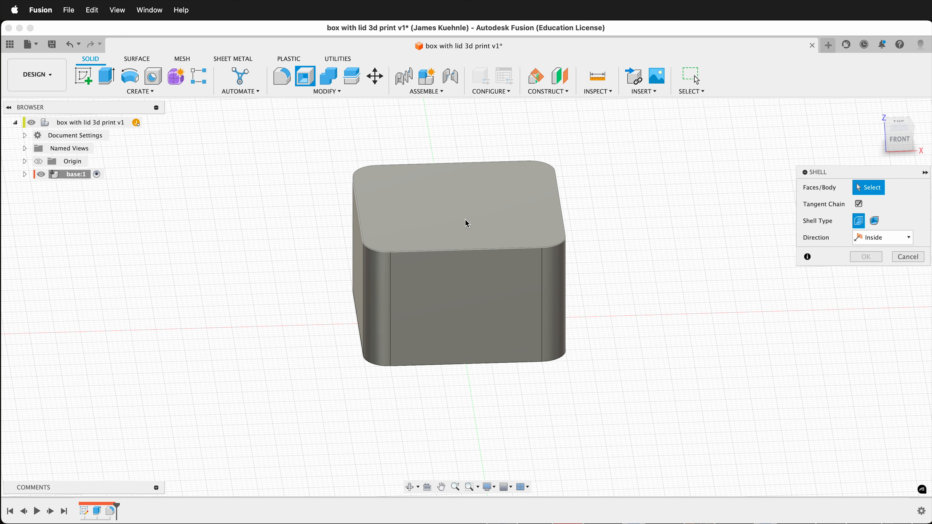
{"action": "left_click", "coordinate": [484, 210]}
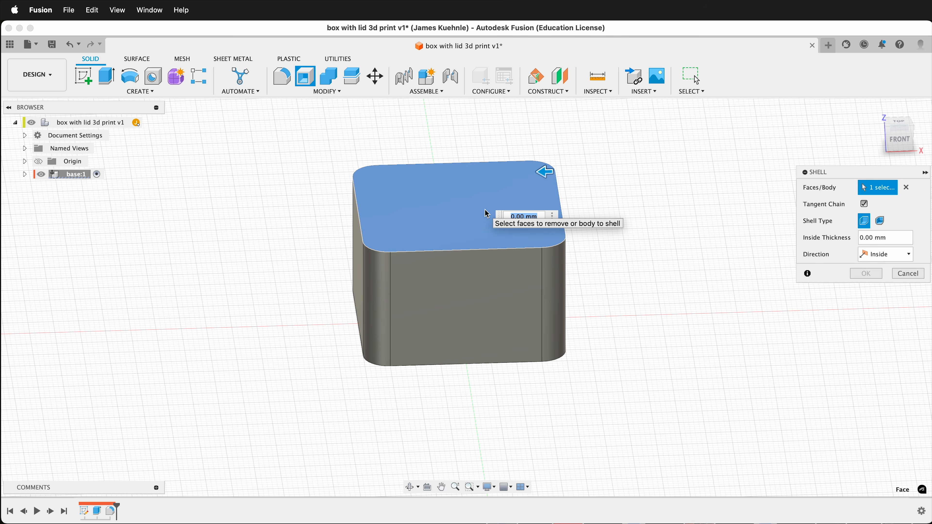
{"action": "type", "text": "3"}
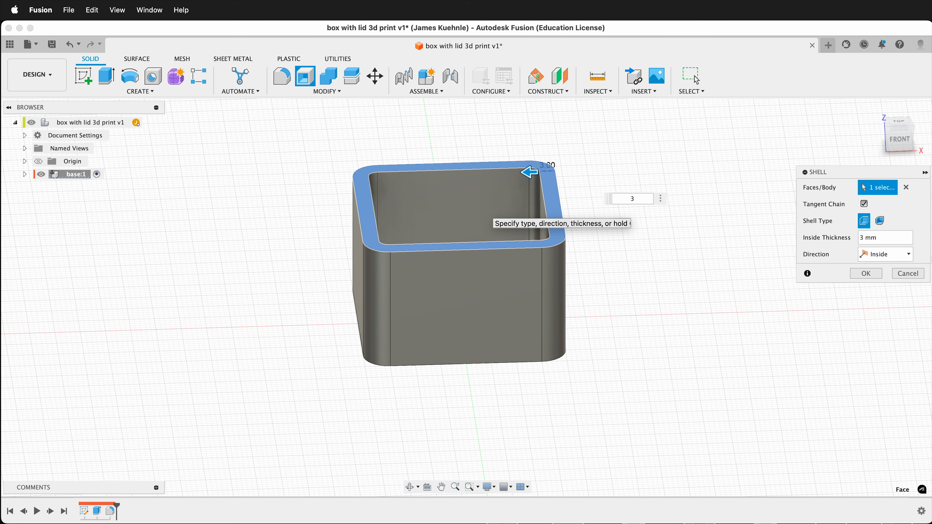
{"action": "key", "text": "Return"}
- Chamfer the inner floor edge loop and the outer bottom edge loop of the box by 1 mm, equal distance
{"action": "middle_click_drag", "start_coordinate": [297, 258], "coordinate": [382, 267], "text": "shift"}
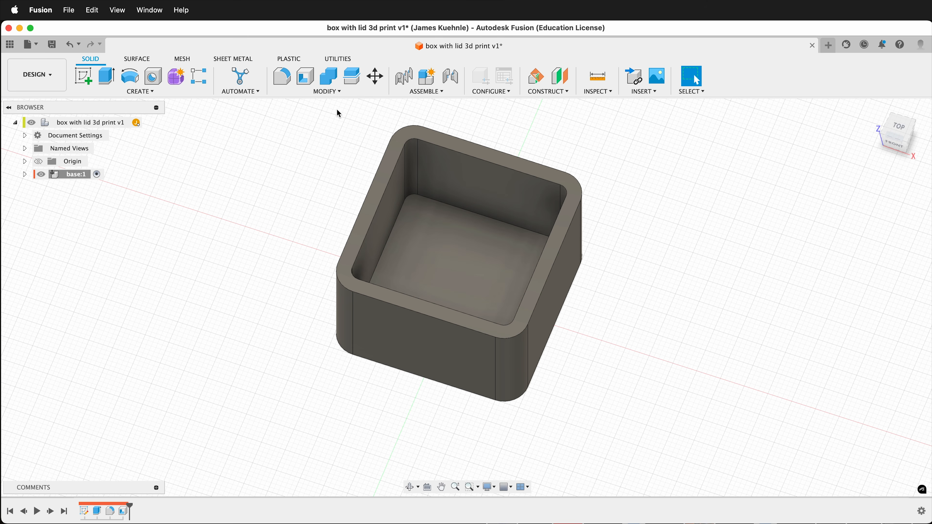
{"action": "left_click", "coordinate": [327, 91]}
{"action": "left_click", "coordinate": [311, 126]}
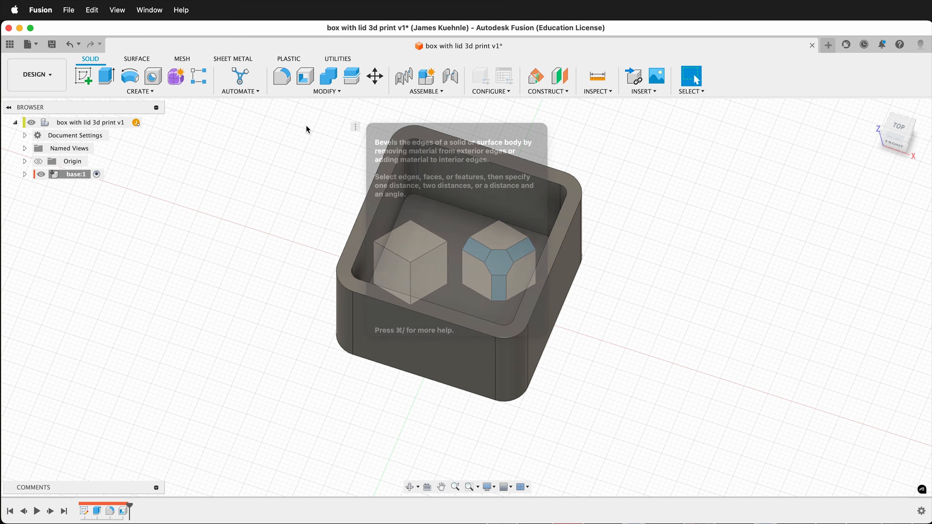
{"action": "left_click", "coordinate": [463, 207]}
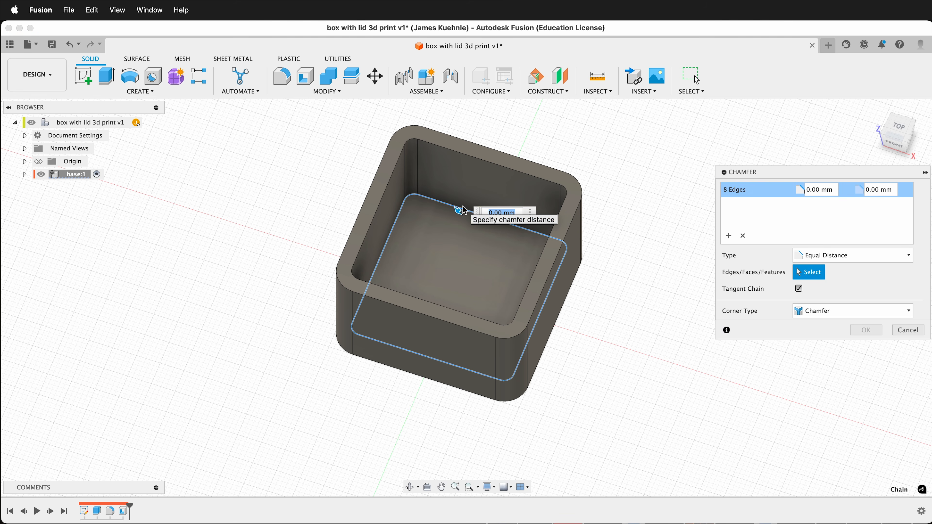
{"action": "scroll", "coordinate": [285, 307], "scroll_direction": "down", "scroll_amount": 10, "text": "shift"}
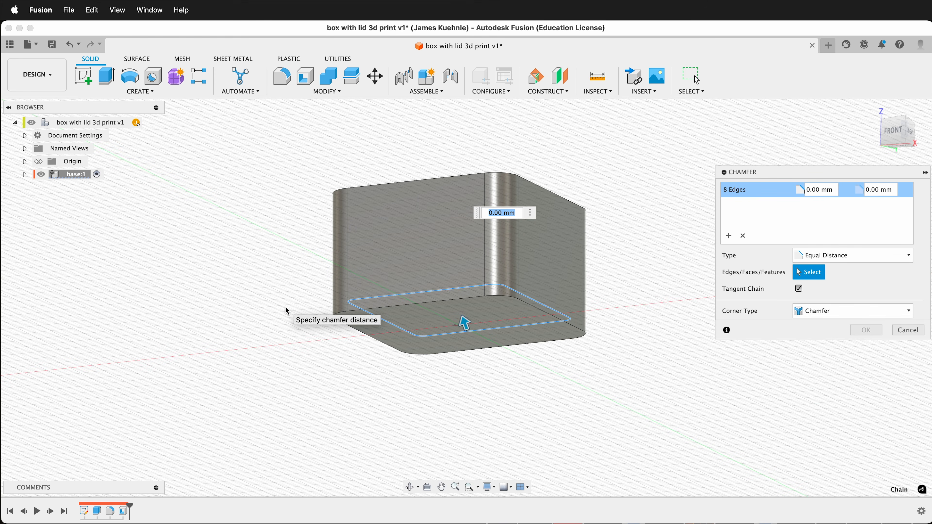
{"action": "left_click", "coordinate": [353, 313]}
{"action": "type", "text": "1"}
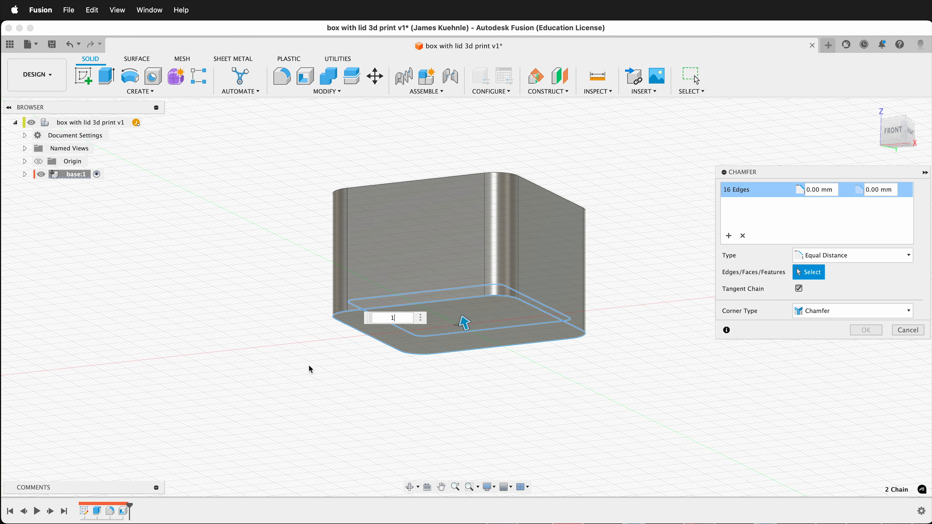
{"action": "scroll", "coordinate": [321, 370], "scroll_direction": "up", "scroll_amount": 10, "text": "shift"}
{"action": "scroll", "coordinate": [321, 368], "scroll_direction": "down", "scroll_amount": 8, "text": "shift"}
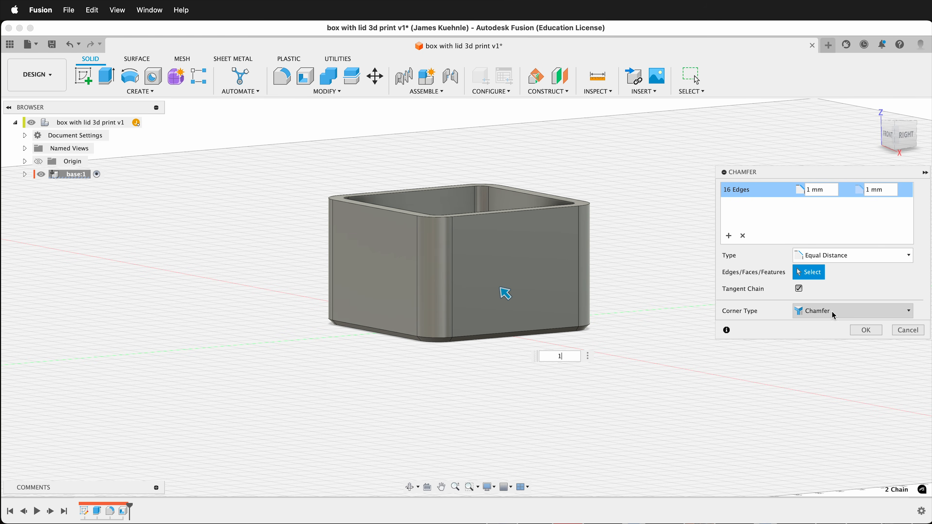
{"action": "left_click", "coordinate": [866, 330]}
- Chamfer the inner and outer edge loops of the box's top rim by 0.5 mm, equal distance
{"action": "scroll", "coordinate": [634, 295], "scroll_direction": "up", "scroll_amount": 8, "text": "shift"}
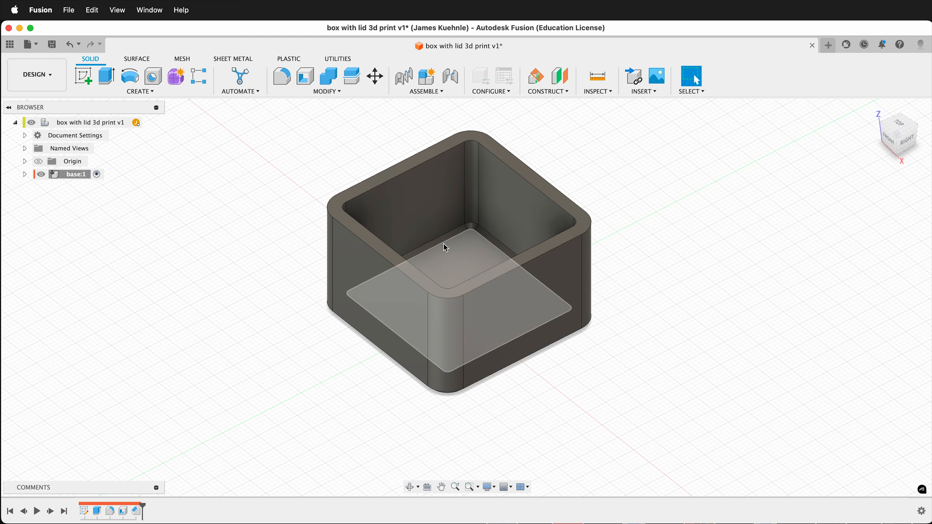
{"action": "scroll", "coordinate": [404, 205], "scroll_direction": "up", "scroll_amount": 3}
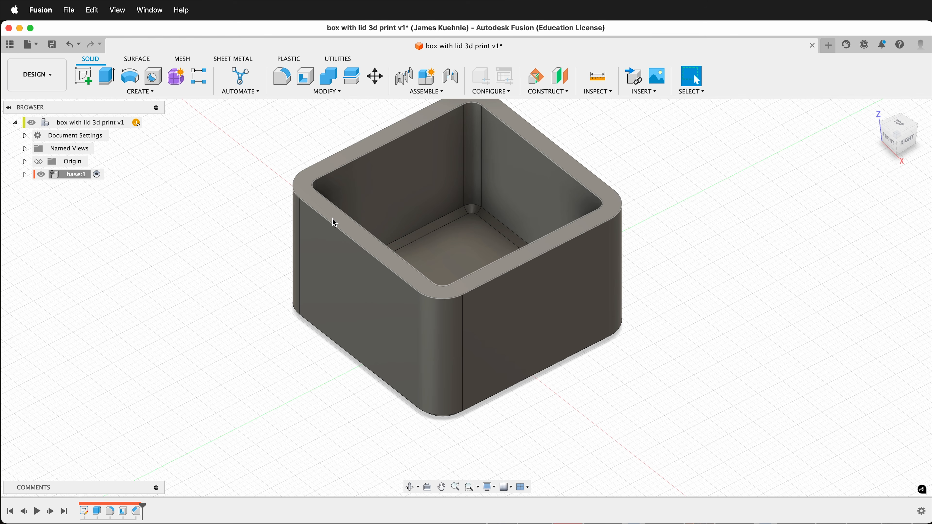
{"action": "left_click", "coordinate": [320, 92]}
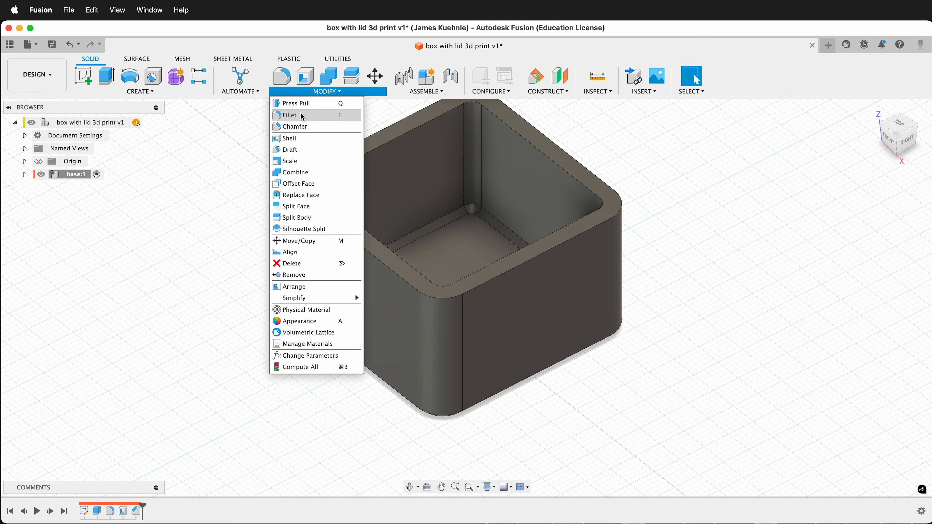
{"action": "left_click", "coordinate": [291, 127]}
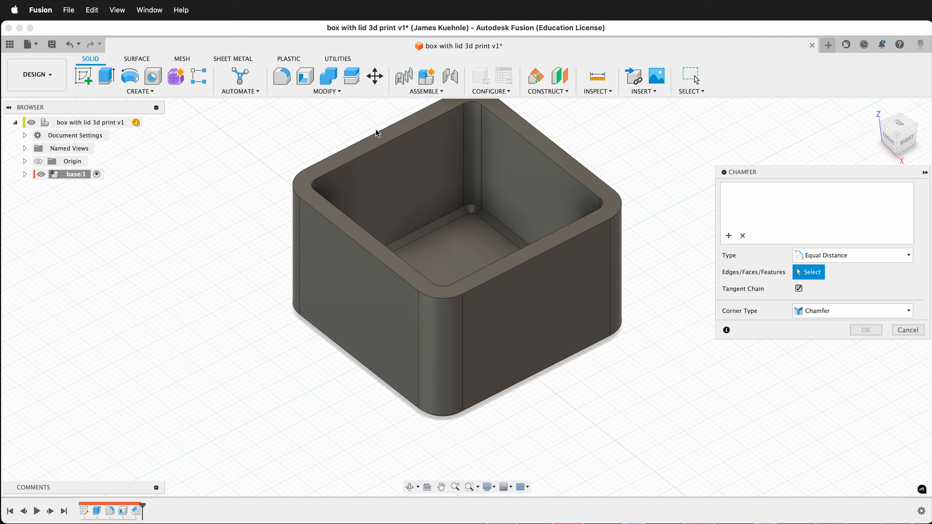
{"action": "left_click", "coordinate": [375, 153]}
{"action": "left_click", "coordinate": [360, 148]}
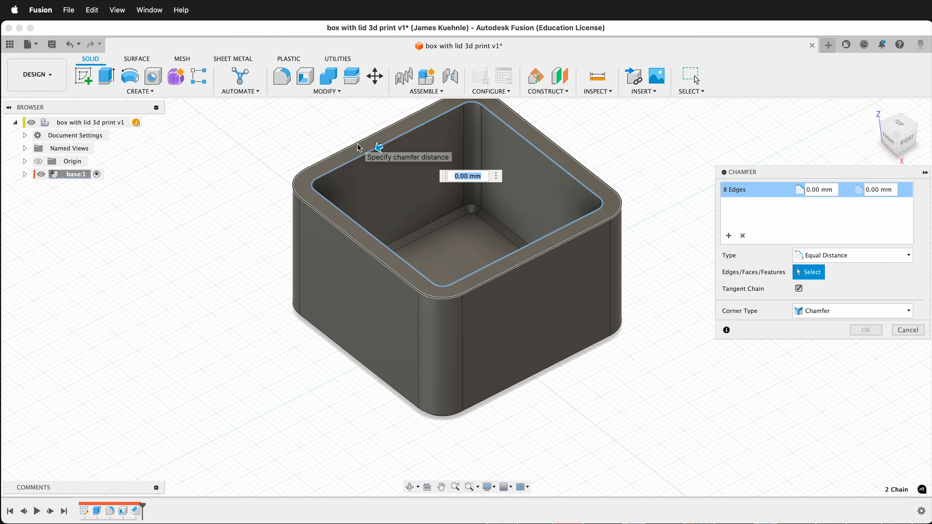
{"action": "type", "text": ".5"}
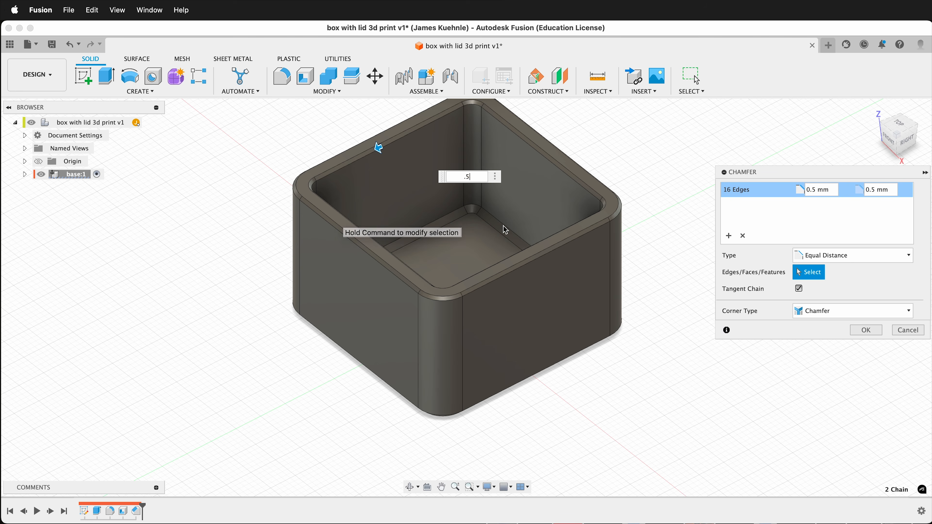
{"action": "left_click", "coordinate": [863, 331]}
- Examine the chamfered base from several sides, including its underside and interior
{"action": "scroll", "coordinate": [708, 319], "scroll_direction": "right", "scroll_amount": 10, "text": "shift"}
{"action": "scroll", "coordinate": [708, 319], "scroll_direction": "right", "scroll_amount": 10, "text": "shift"}
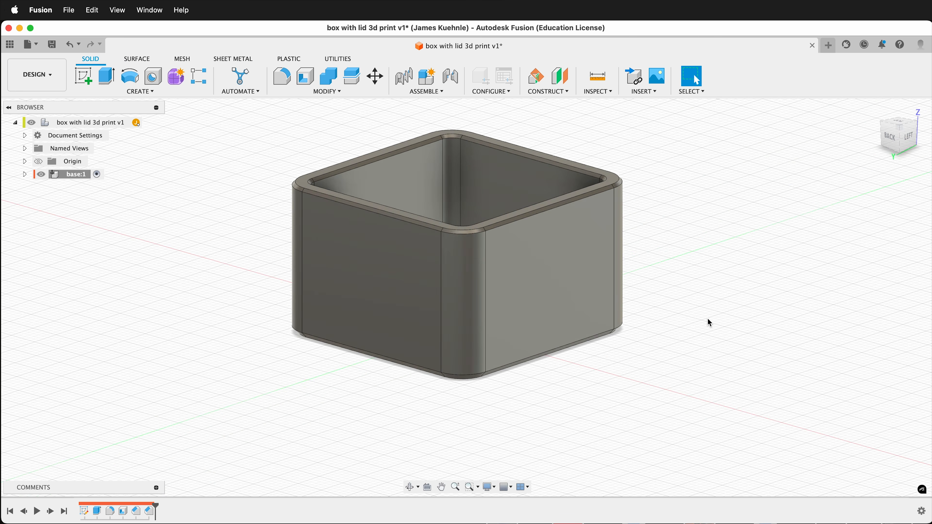
{"action": "scroll", "coordinate": [708, 319], "scroll_direction": "up", "scroll_amount": 8, "text": "shift"}
{"action": "scroll", "coordinate": [708, 318], "scroll_direction": "down", "scroll_amount": 8, "text": "shift"}
{"action": "scroll", "coordinate": [708, 319], "scroll_direction": "down", "scroll_amount": 10, "text": "shift"}
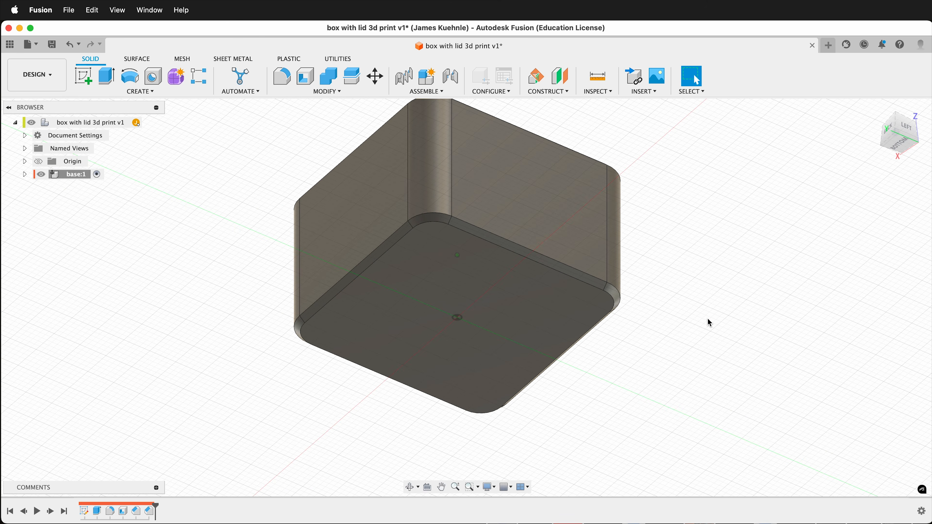
{"action": "scroll", "coordinate": [708, 318], "scroll_direction": "up", "scroll_amount": 5, "text": "shift"}
{"action": "scroll", "coordinate": [708, 318], "scroll_direction": "right", "scroll_amount": 10, "text": "shift"}
{"action": "scroll", "coordinate": [708, 319], "scroll_direction": "up", "scroll_amount": 5, "text": "shift"}
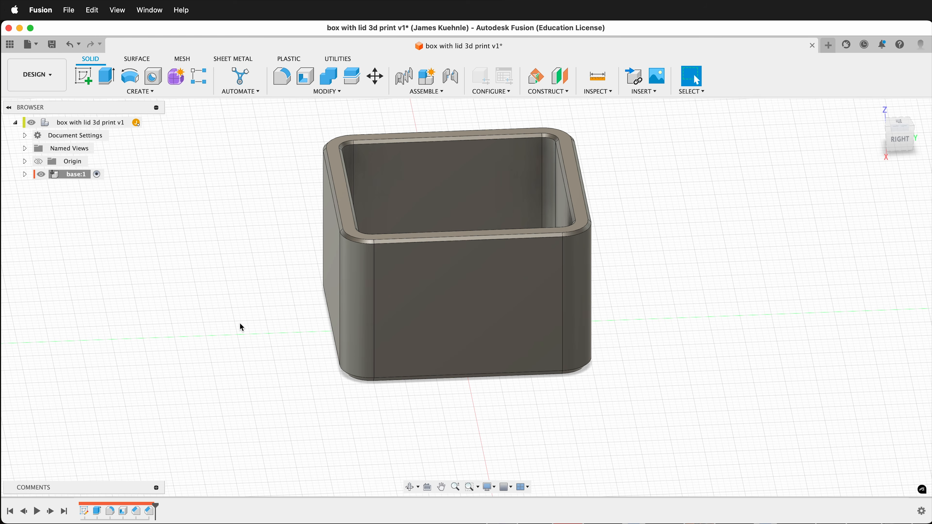
{"action": "scroll", "coordinate": [240, 322], "scroll_direction": "left", "scroll_amount": 10, "text": "shift"}
{"action": "scroll", "coordinate": [240, 323], "scroll_direction": "up", "scroll_amount": 3, "text": "shift"}
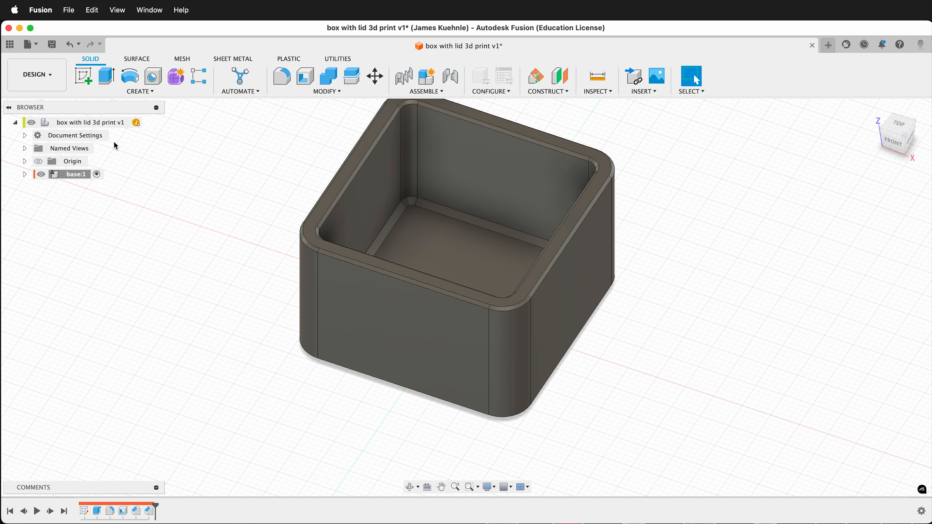
- Switch activation between the base and the top-level component, leaving the top-level box with lid 3d print component active
{"action": "mouse_move", "coordinate": [75, 123]}
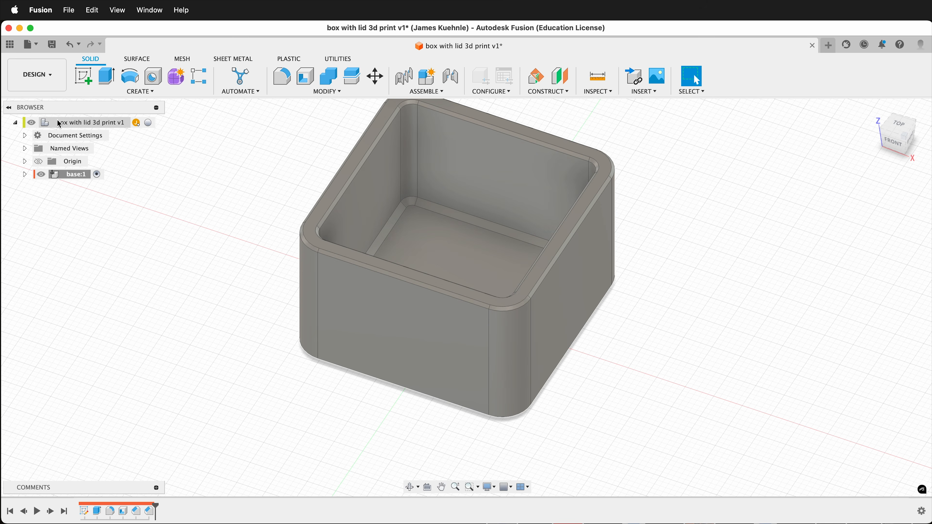
{"action": "left_click", "coordinate": [97, 175]}
{"action": "left_click", "coordinate": [148, 123]}
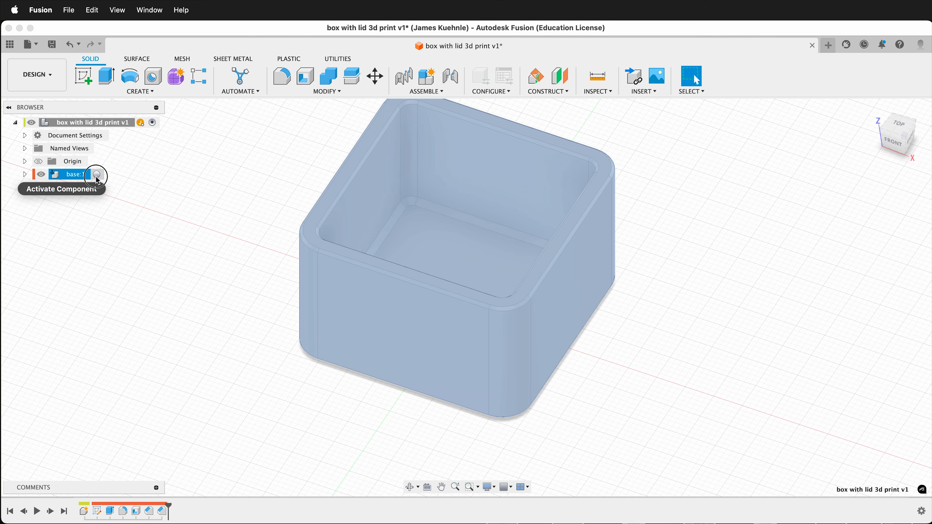
{"action": "left_click", "coordinate": [97, 175]}
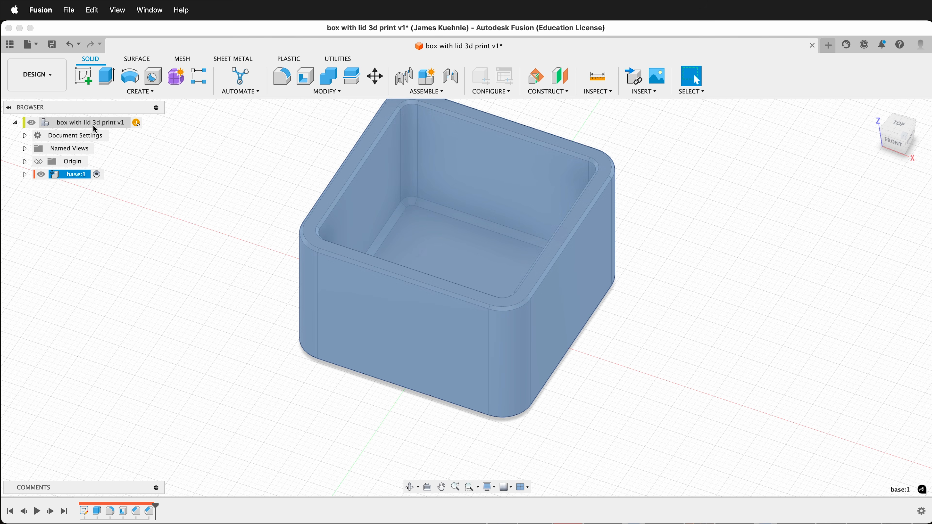
{"action": "left_click", "coordinate": [152, 123]}
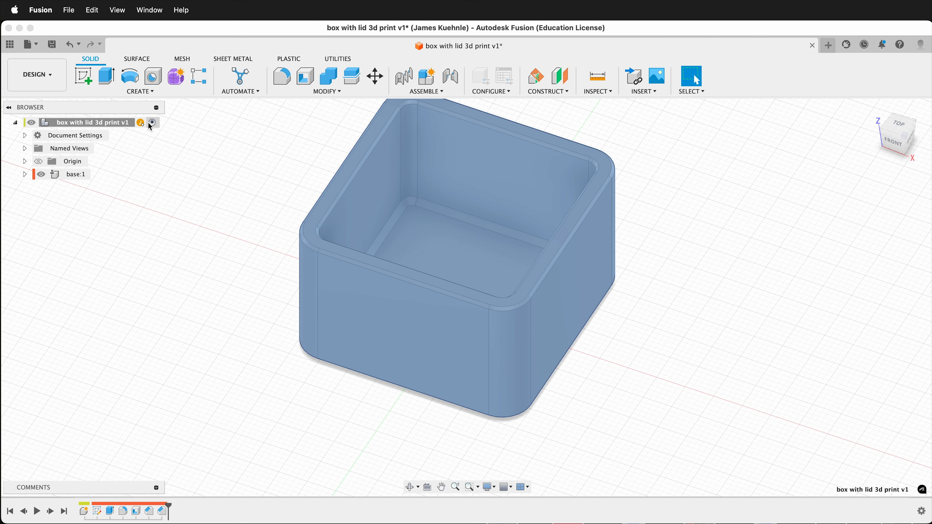
- Create a new internal standard component named lid under the top-level component and make it active
{"action": "left_click", "coordinate": [149, 97]}
{"action": "left_click", "coordinate": [139, 101]}
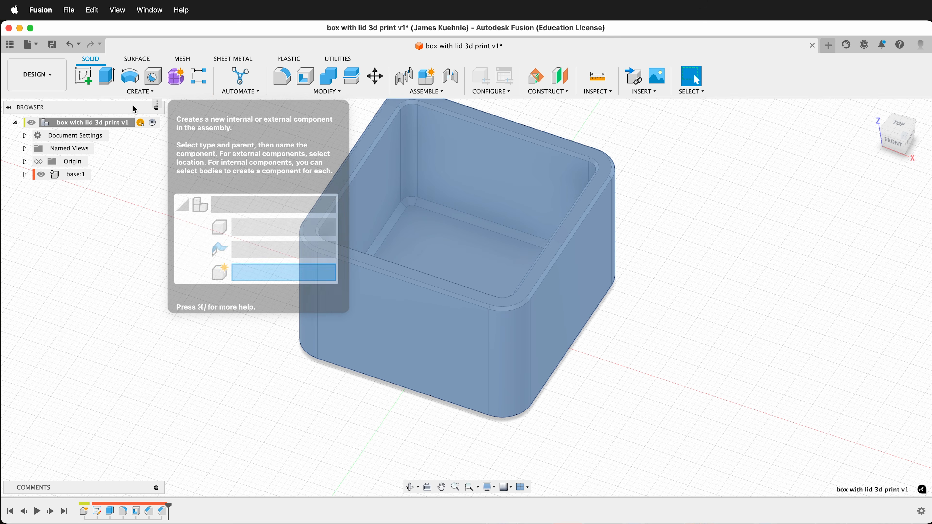
{"action": "double_click", "coordinate": [778, 238]}
{"action": "type", "text": "lid"}
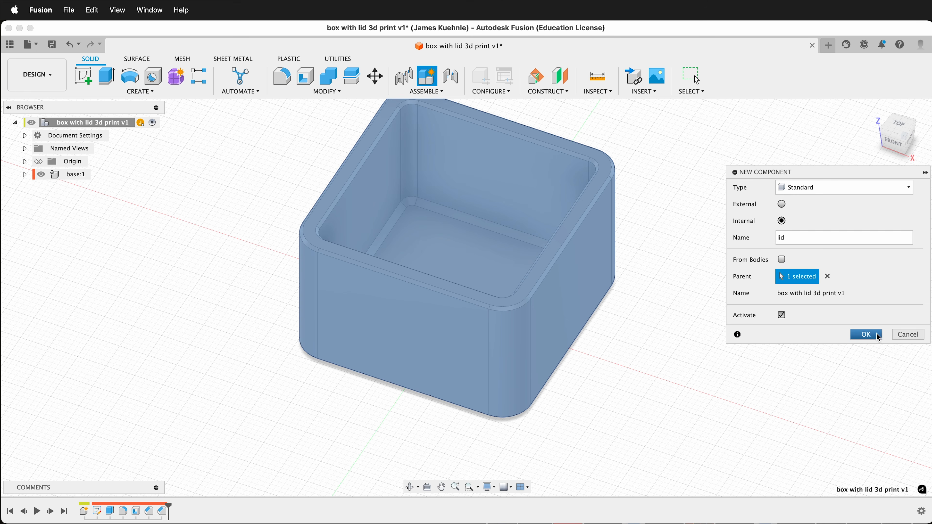
{"action": "left_click", "coordinate": [866, 335]}
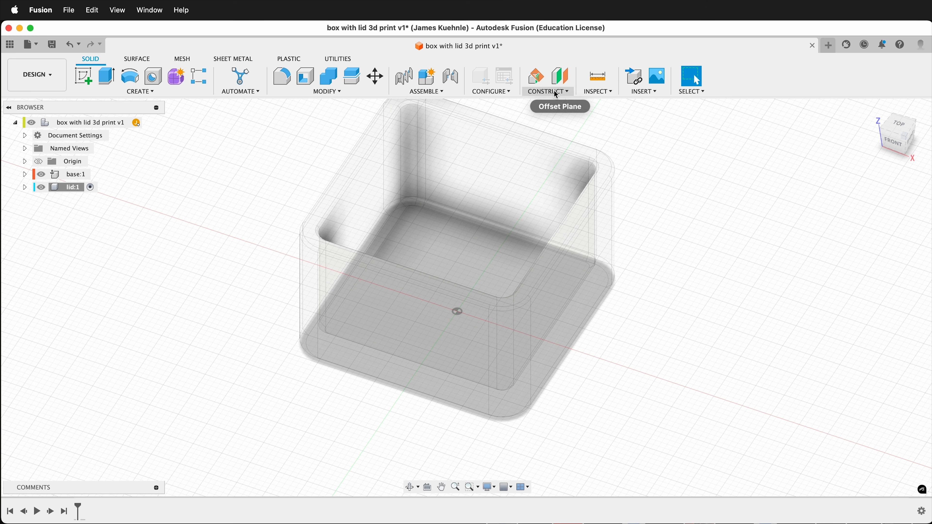
- Create a construction plane in the lid component, offset 25 mm from the XY plane at the base's rim height
{"action": "left_click", "coordinate": [560, 77]}
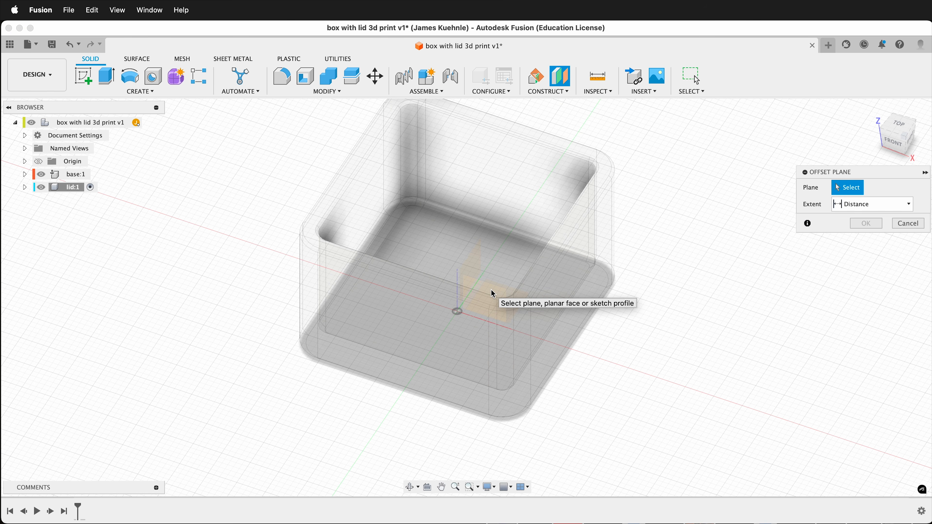
{"action": "scroll", "coordinate": [491, 292], "scroll_direction": "up", "scroll_amount": 10, "text": "shift"}
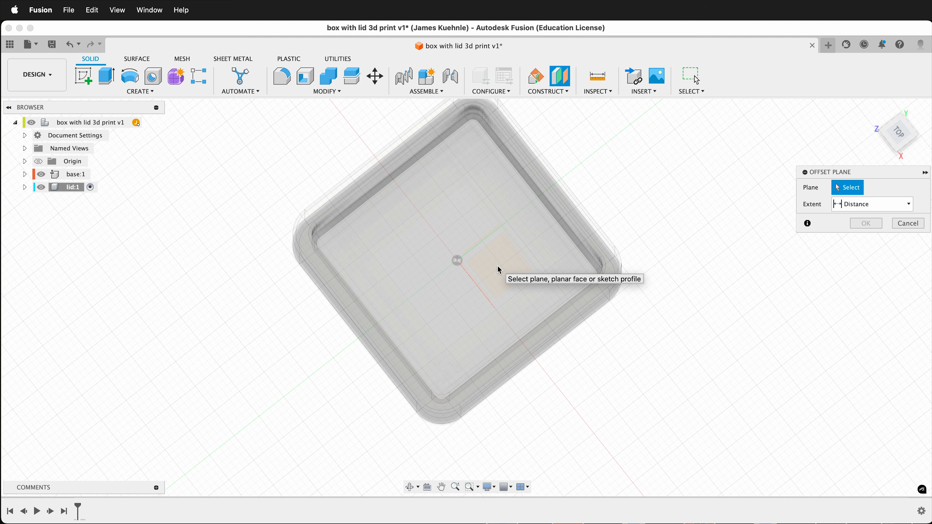
{"action": "left_click", "coordinate": [498, 270]}
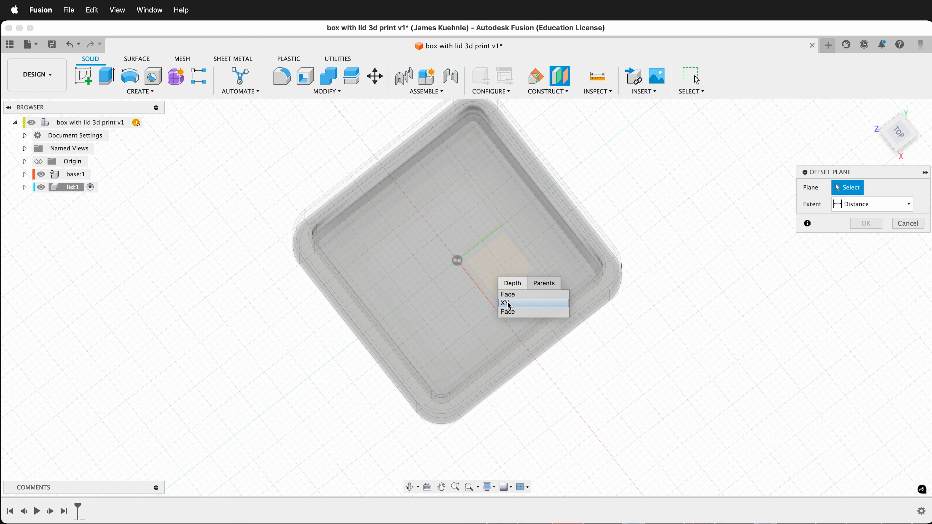
{"action": "left_click", "coordinate": [508, 303]}
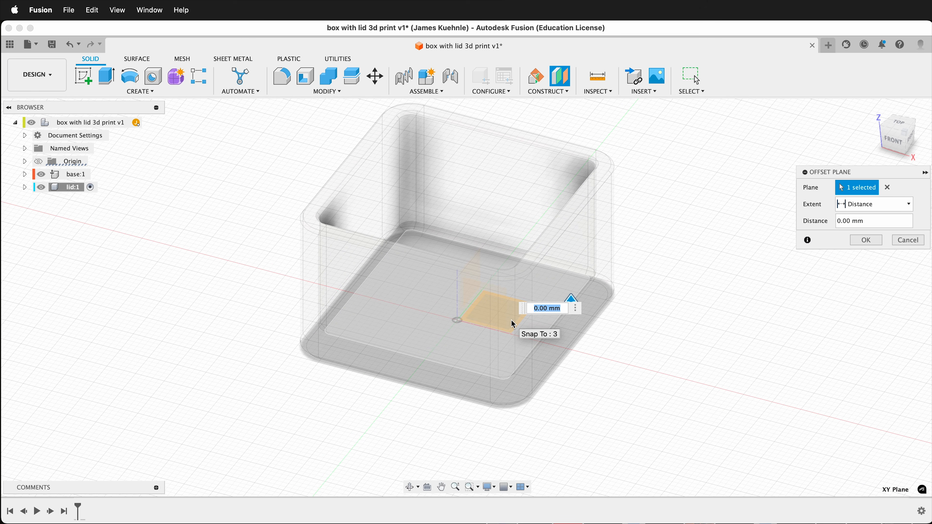
{"action": "key", "text": "Return"}
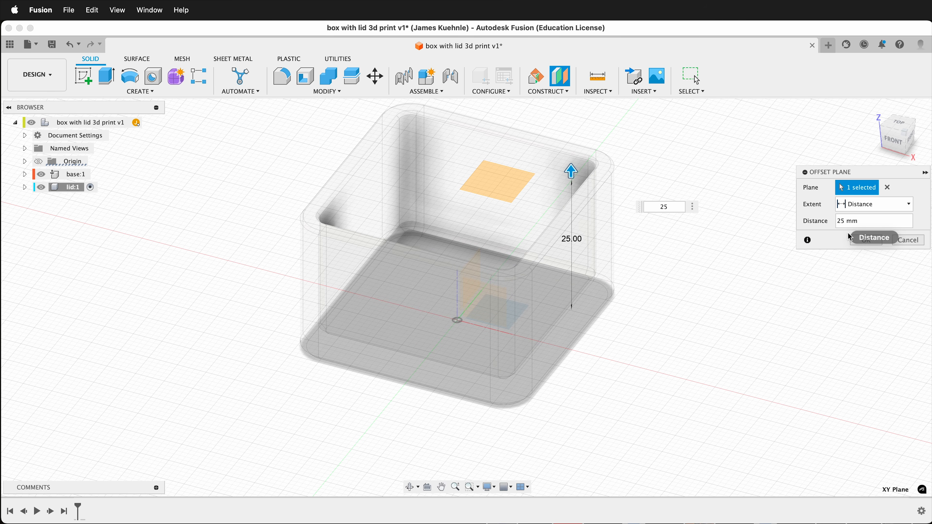
{"action": "left_click", "coordinate": [866, 241]}
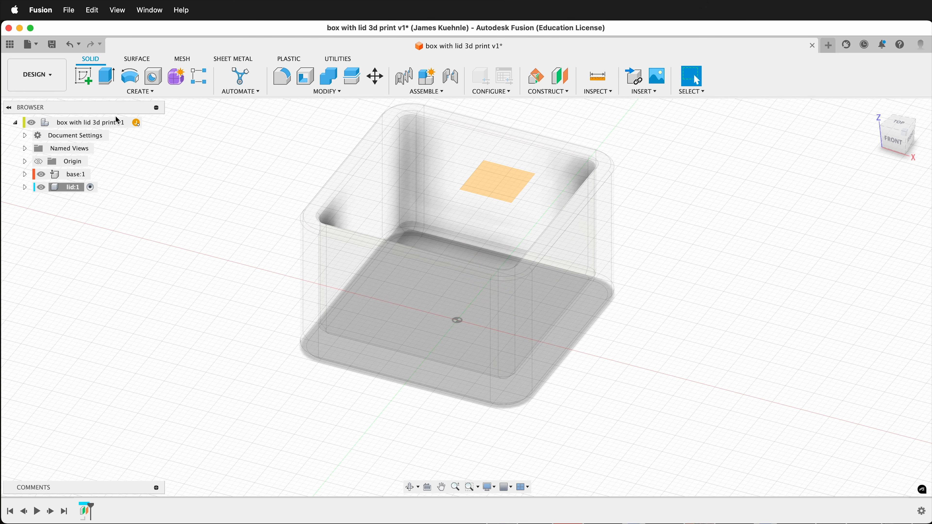
- Sketch a 40 x 40 mm center rectangle about the origin on the new offset plane and finish the sketch
{"action": "left_click", "coordinate": [83, 76]}
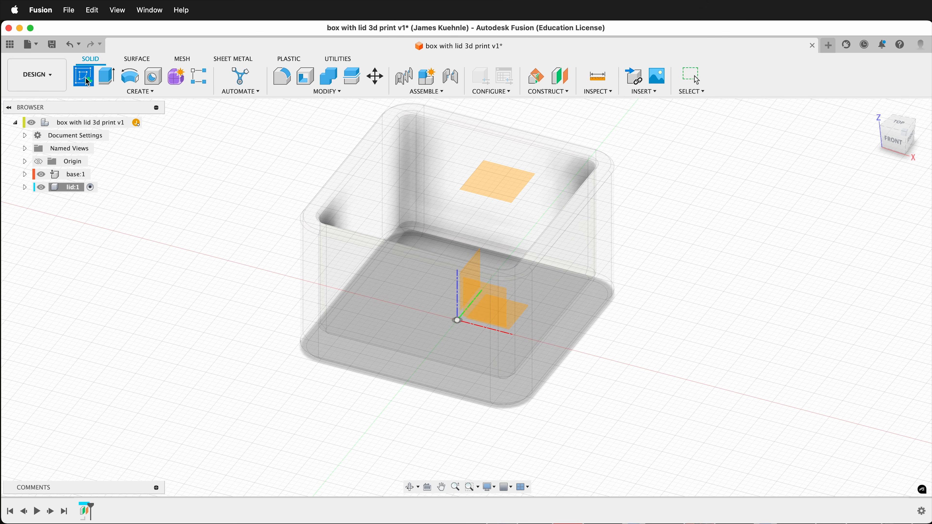
{"action": "left_click", "coordinate": [501, 187]}
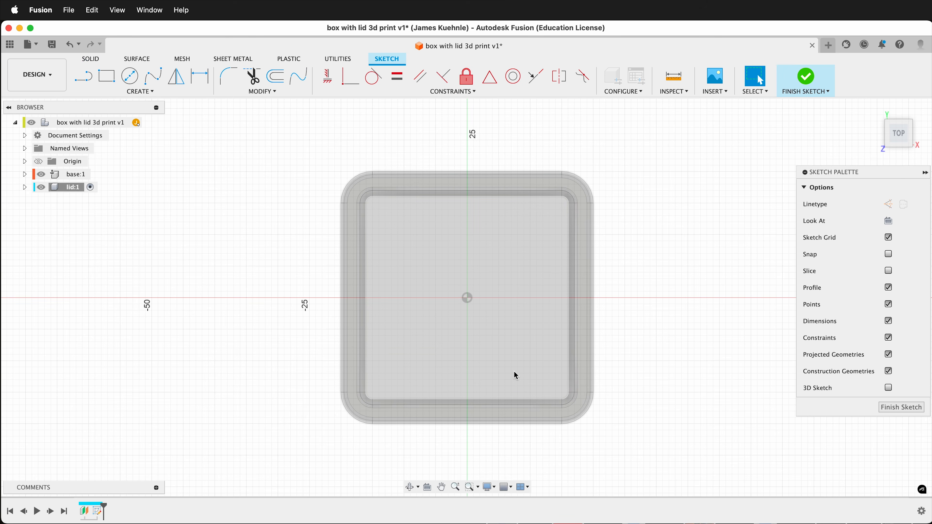
{"action": "scroll", "coordinate": [514, 371], "scroll_direction": "down", "scroll_amount": 10, "text": "shift"}
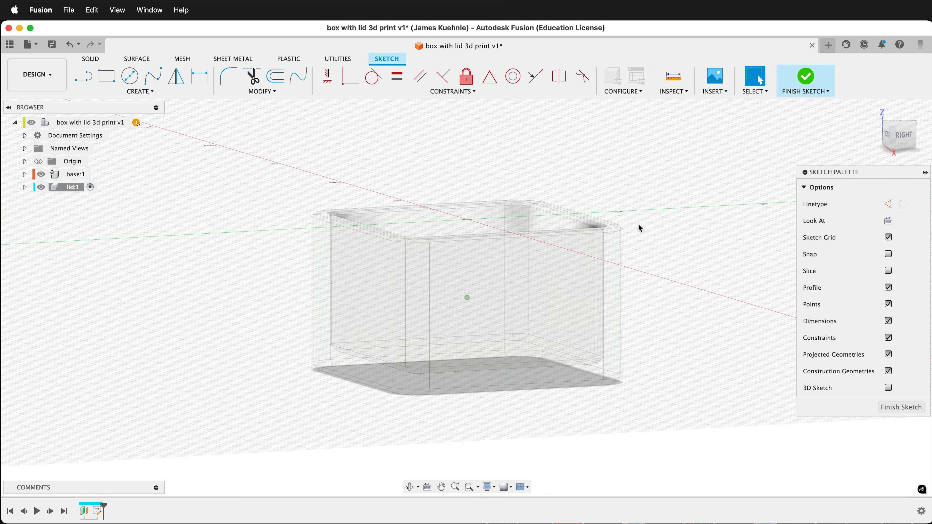
{"action": "scroll", "coordinate": [641, 228], "scroll_direction": "up", "scroll_amount": 10, "text": "shift"}
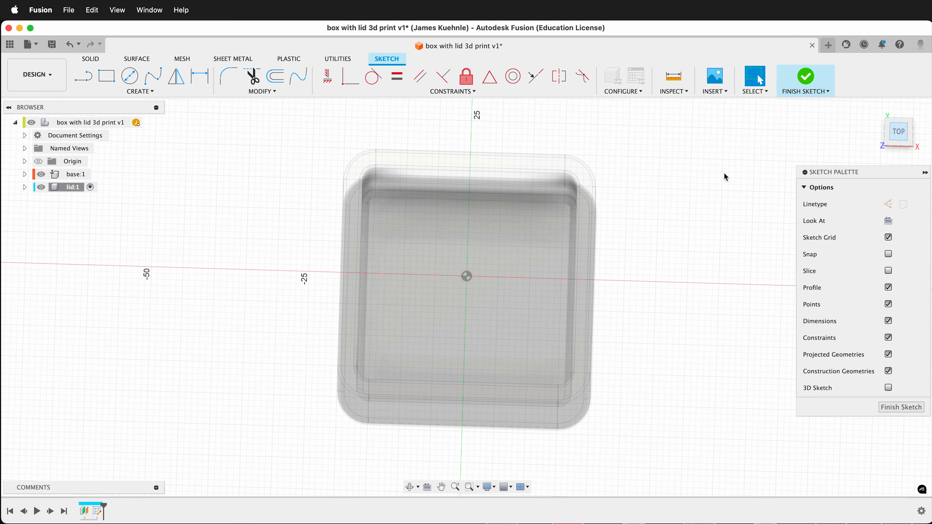
{"action": "left_click", "coordinate": [140, 91]}
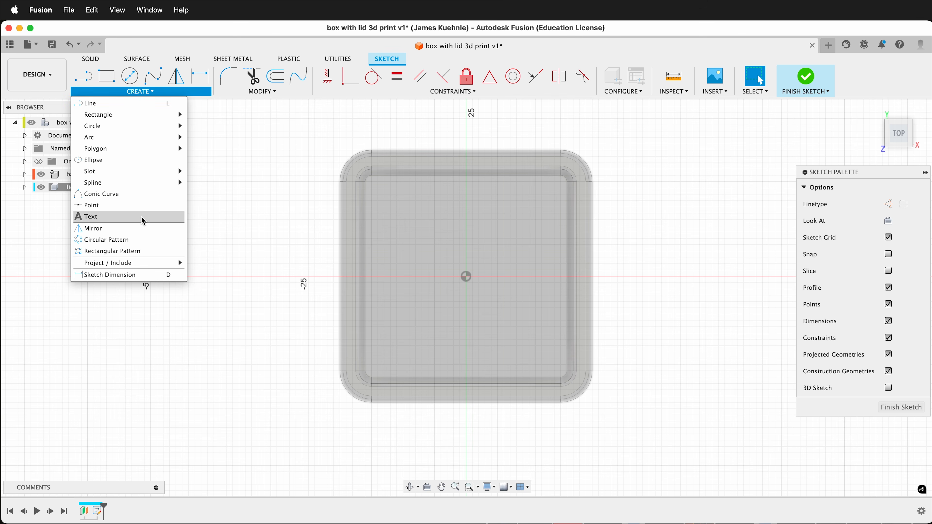
{"action": "mouse_move", "coordinate": [147, 115]}
{"action": "left_click", "coordinate": [216, 138]}
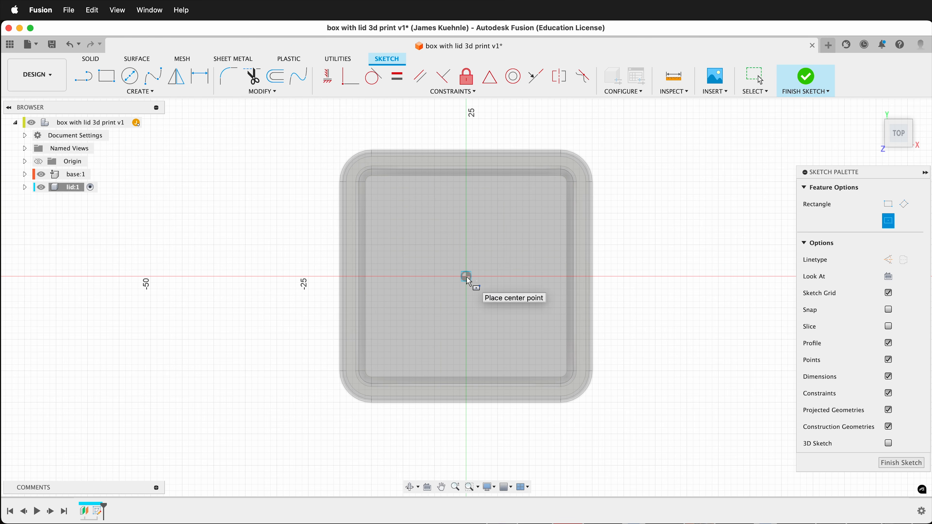
{"action": "left_click", "coordinate": [466, 277]}
{"action": "type", "text": "40"}
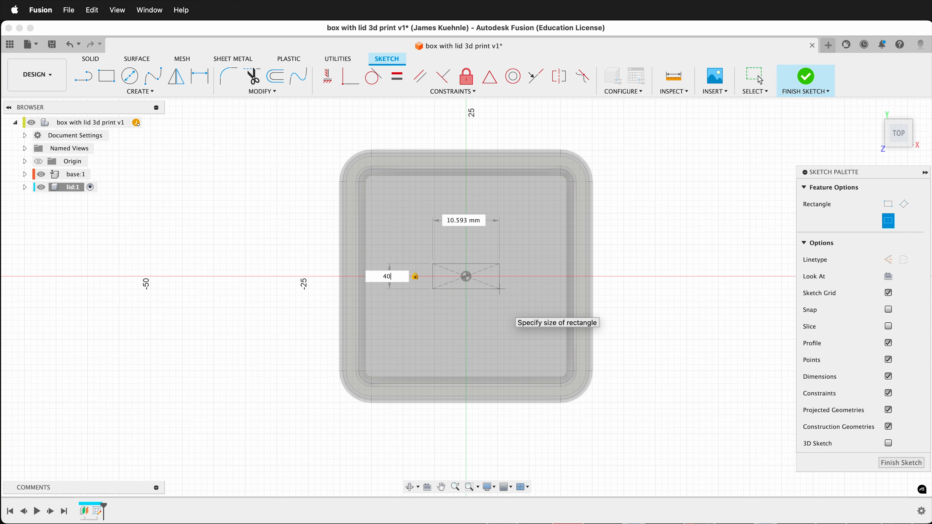
{"action": "key", "text": "Tab"}
{"action": "type", "text": "40"}
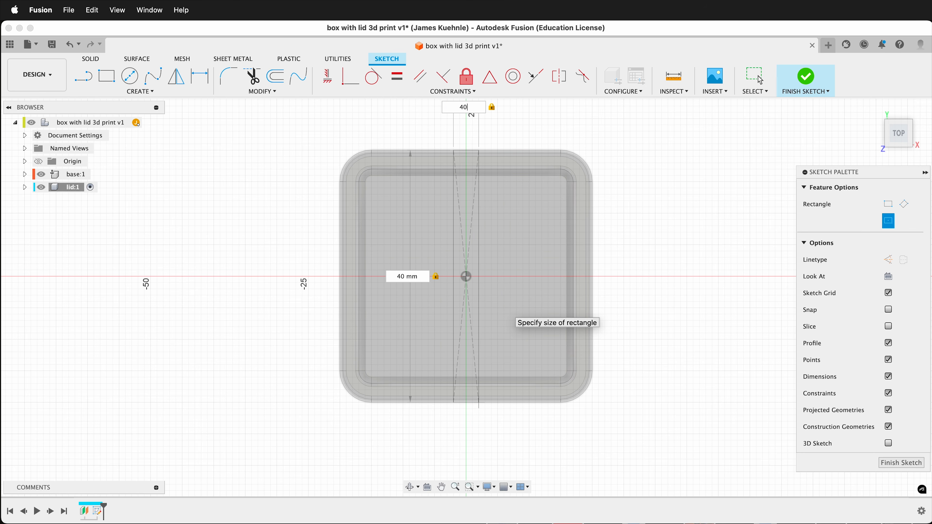
{"action": "key", "text": "Return"}
{"action": "scroll", "coordinate": [515, 397], "scroll_direction": "down", "scroll_amount": 10, "text": "shift"}
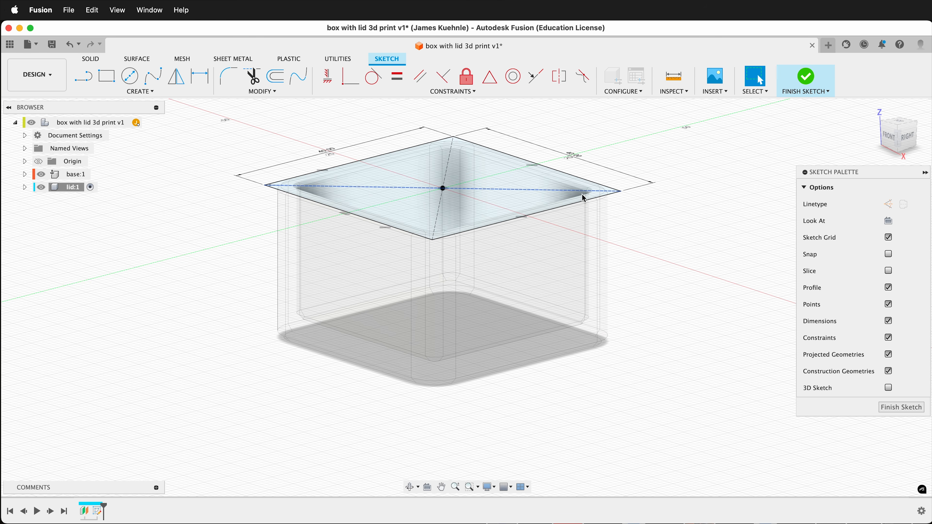
{"action": "scroll", "coordinate": [490, 338], "scroll_direction": "up", "scroll_amount": 8, "text": "shift"}
{"action": "scroll", "coordinate": [490, 339], "scroll_direction": "up", "scroll_amount": 4, "text": "shift"}
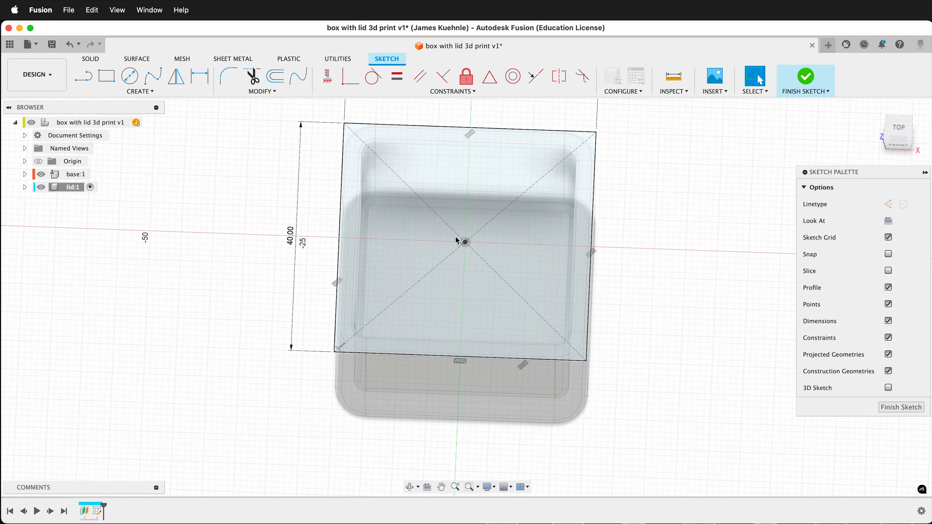
{"action": "left_click", "coordinate": [899, 407]}
- Extrude the square lid profile 3 mm upward as a new body
{"action": "key", "text": "e"}
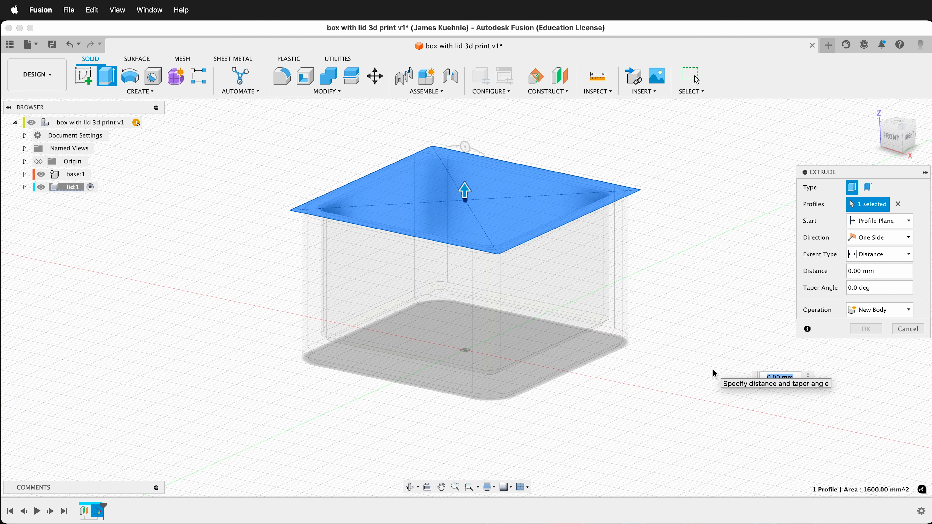
{"action": "type", "text": "3"}
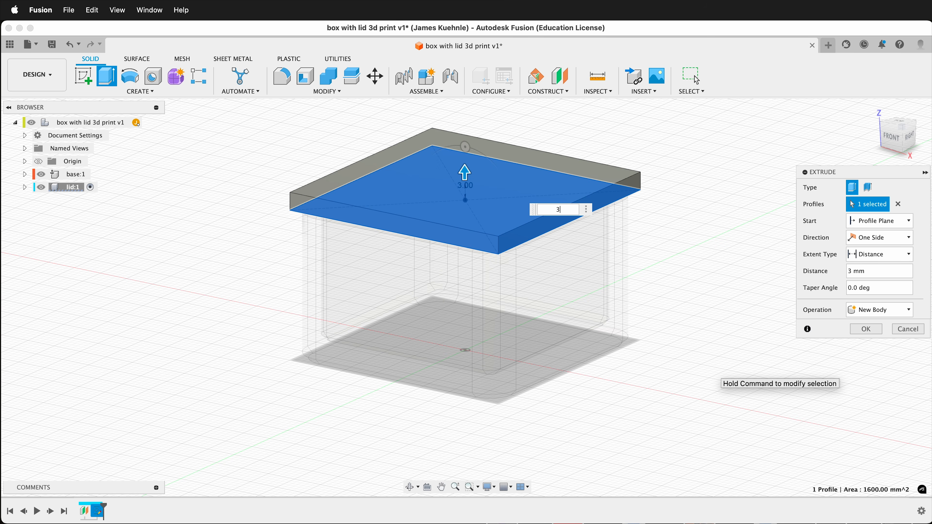
{"action": "key", "text": "Return"}
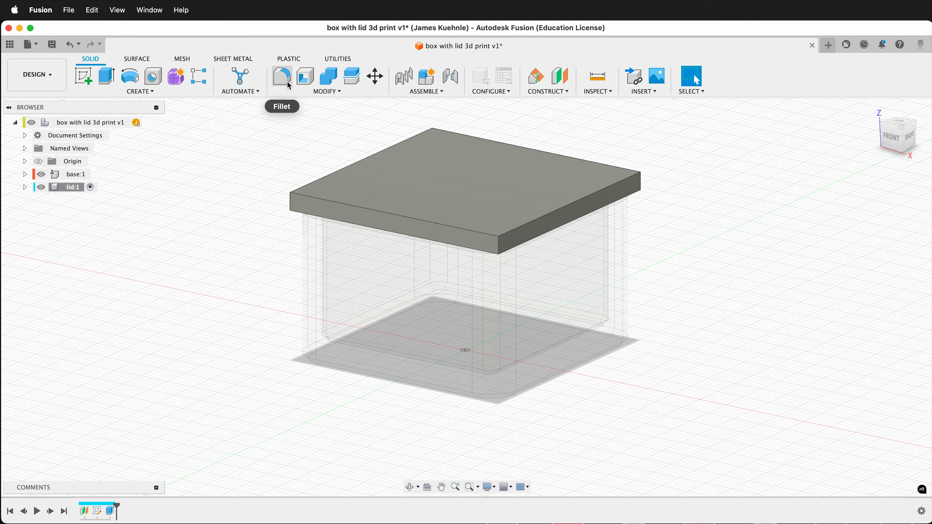
- Fillet the four vertical corner edges of the lid with a constant 5 mm radius
{"action": "left_click", "coordinate": [289, 85]}
{"action": "left_click", "coordinate": [295, 205]}
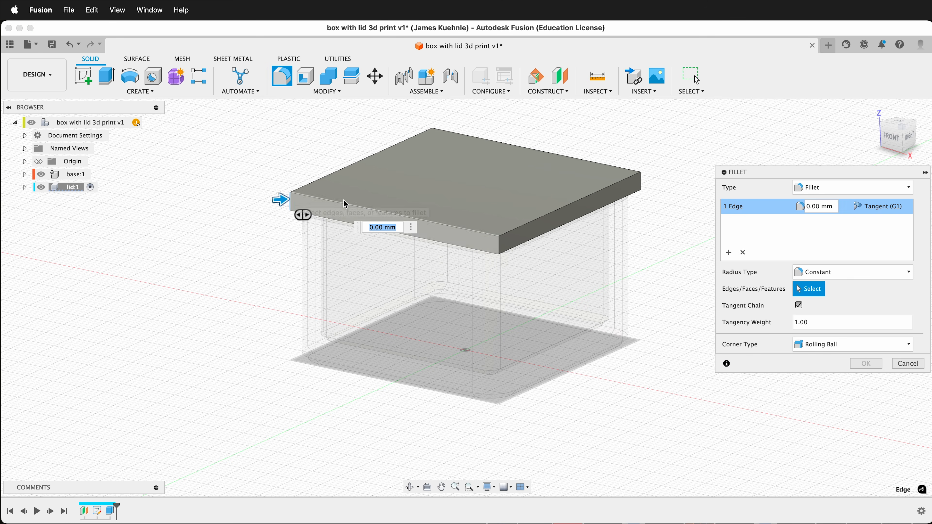
{"action": "left_click", "coordinate": [499, 244]}
{"action": "left_click", "coordinate": [641, 183]}
{"action": "middle_click_drag", "start_coordinate": [624, 191], "coordinate": [256, 268], "text": "shift"}
{"action": "left_click", "coordinate": [288, 190]}
{"action": "type", "text": "5"}
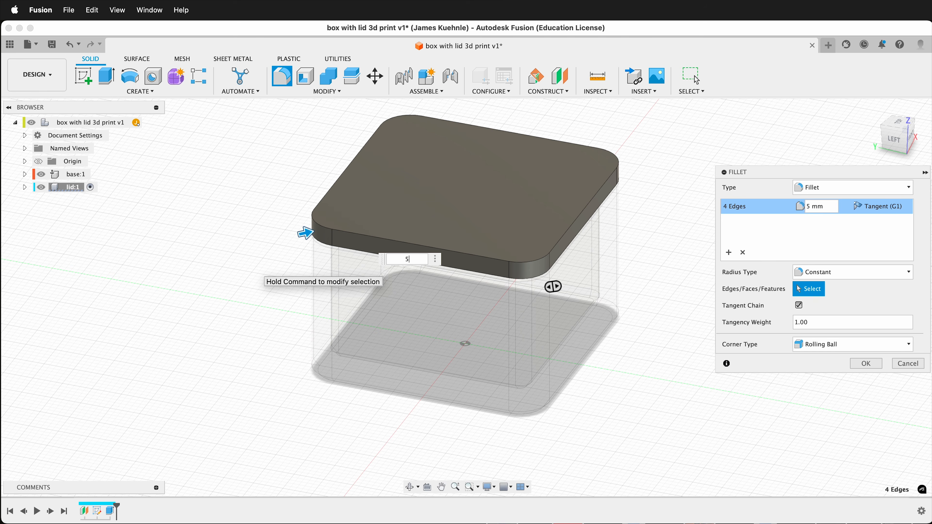
{"action": "key", "text": "Return"}
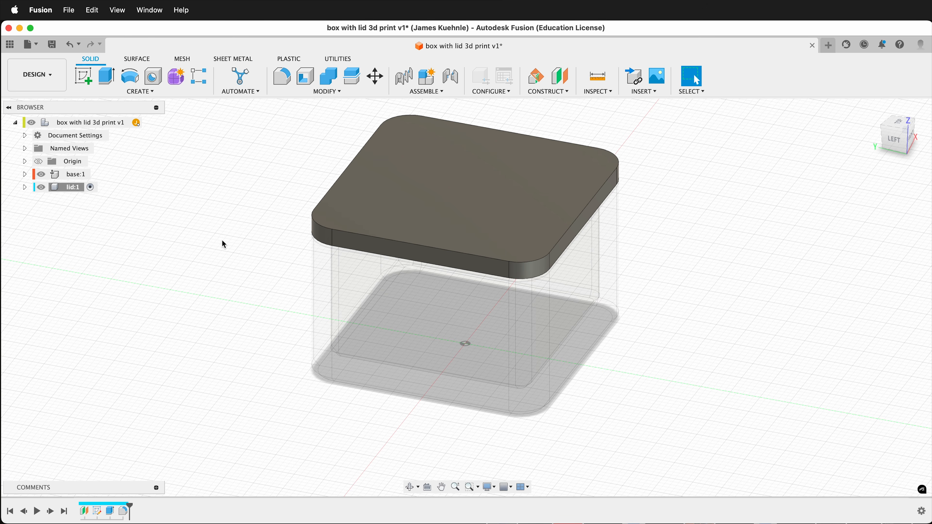
- Expand the lid component's sketches and construction contents and make its offset plane, Plane1, visible
{"action": "middle_click_drag", "start_coordinate": [225, 246], "coordinate": [183, 238], "text": "shift"}
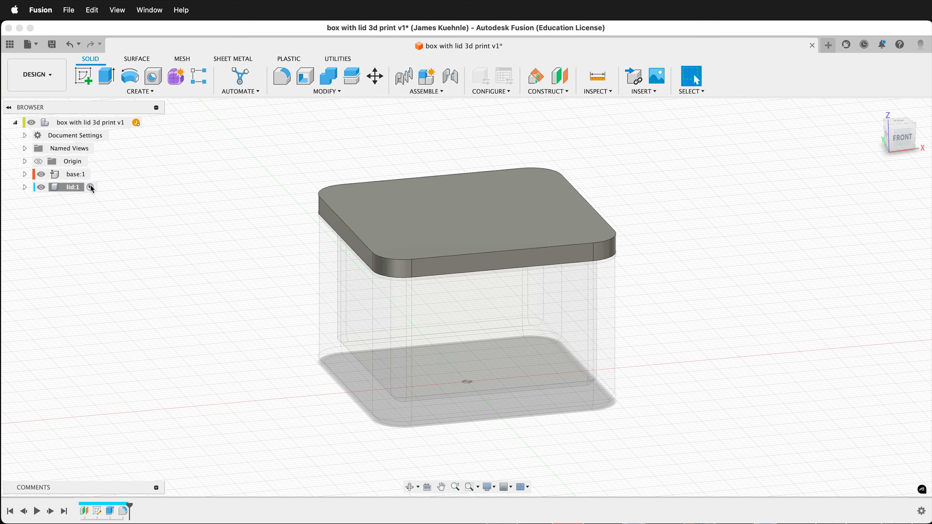
{"action": "left_click", "coordinate": [24, 187]}
{"action": "left_click", "coordinate": [34, 239]}
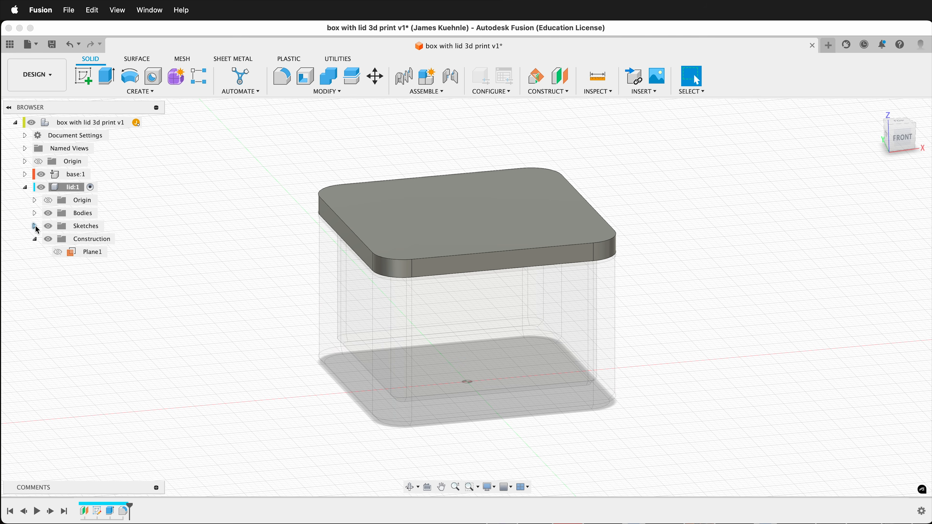
{"action": "left_click", "coordinate": [34, 226]}
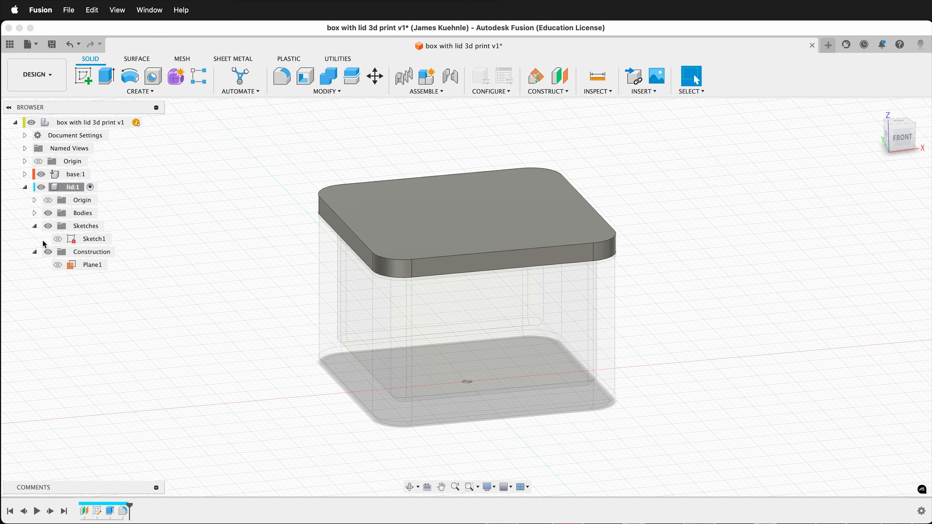
{"action": "left_click", "coordinate": [58, 264]}
- Start a new sketch on Plane1 beneath the lid's top face and hide the lid's bodies
{"action": "left_click", "coordinate": [84, 78]}
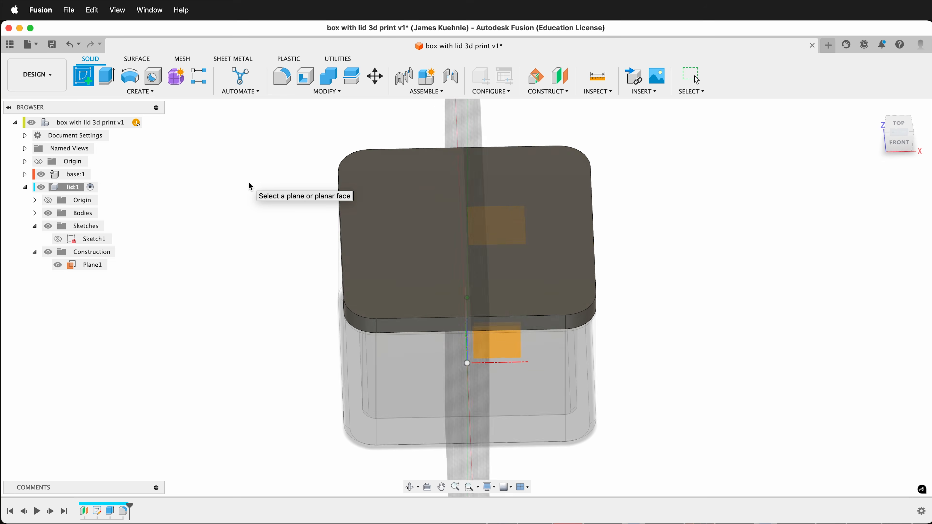
{"action": "left_click", "coordinate": [415, 188]}
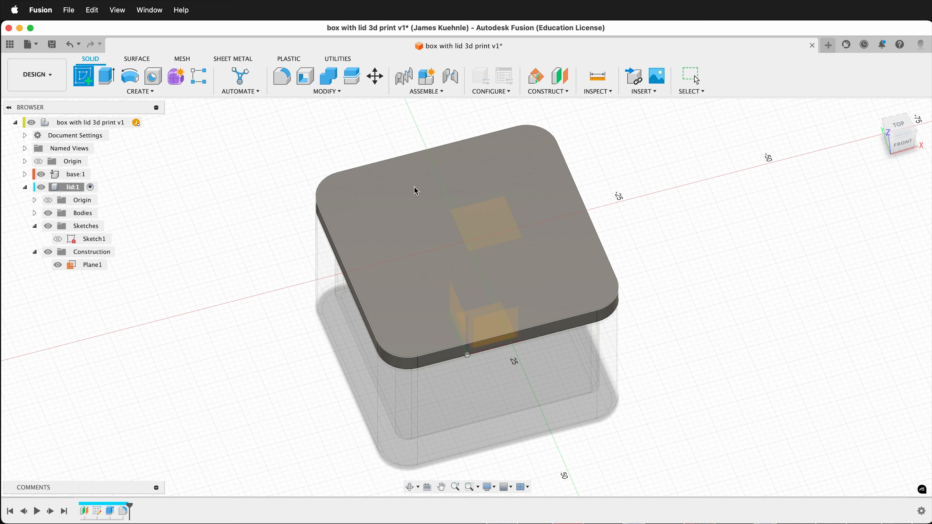
{"action": "left_click", "coordinate": [491, 225]}
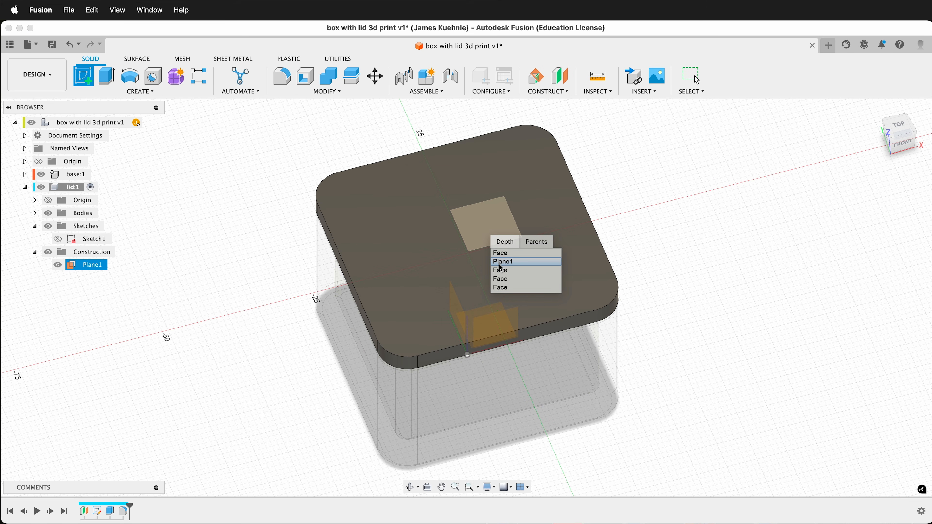
{"action": "left_click", "coordinate": [501, 262]}
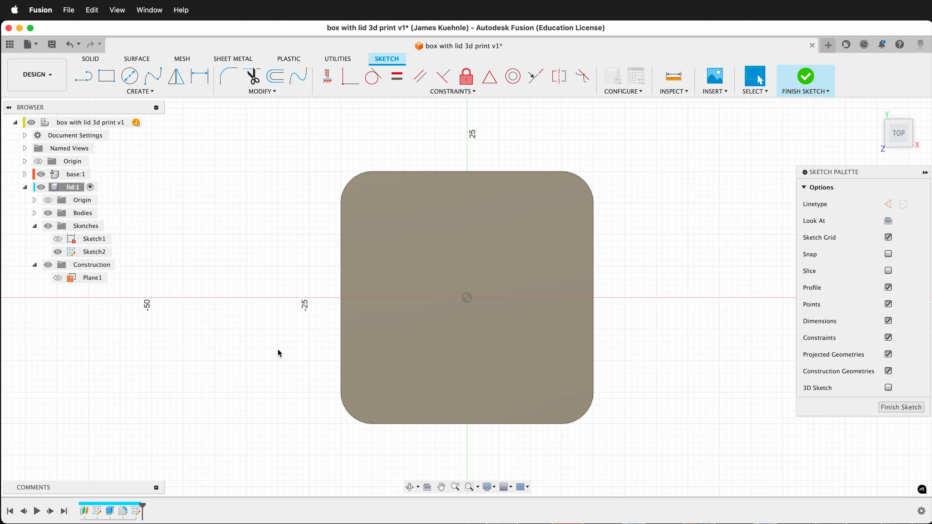
{"action": "left_click", "coordinate": [47, 217]}
{"action": "left_click", "coordinate": [48, 213]}
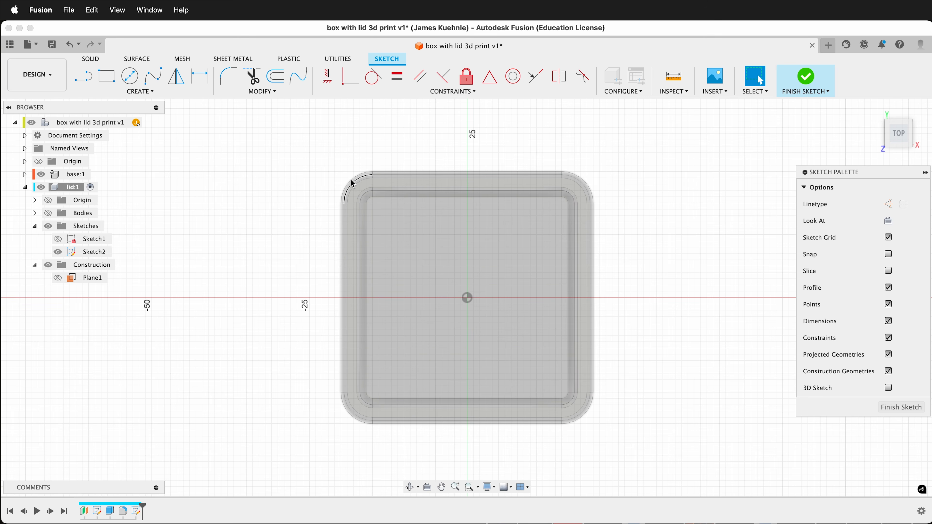
- Start projecting the base's inner rim into the lid sketch, selecting one straight edge and its adjoining corner arcs with Projection Link on
{"action": "key", "text": "p"}
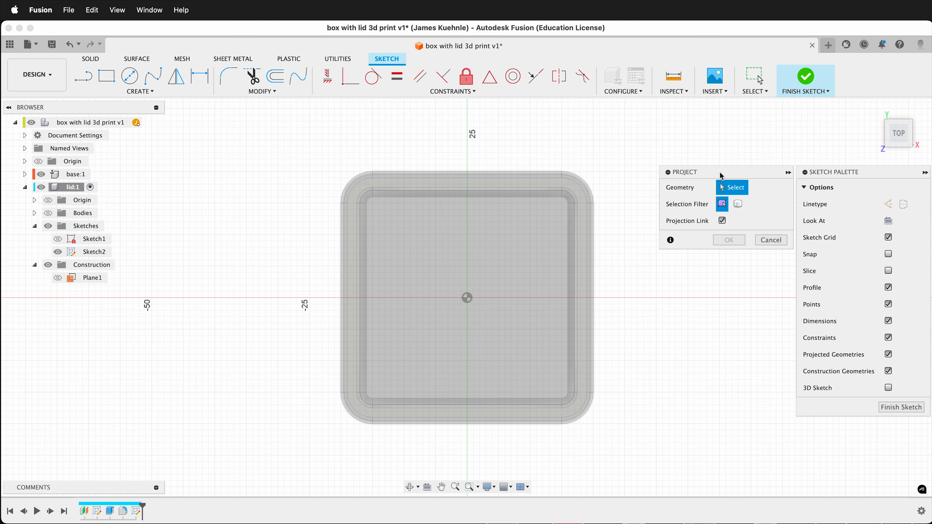
{"action": "left_click_drag", "start_coordinate": [721, 176], "coordinate": [693, 181]}
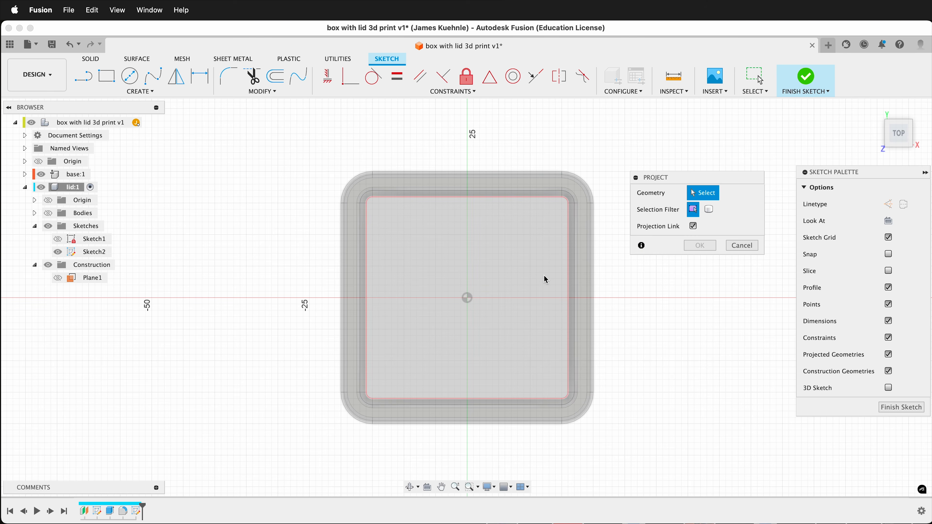
{"action": "scroll", "coordinate": [561, 226], "scroll_direction": "up", "scroll_amount": 3}
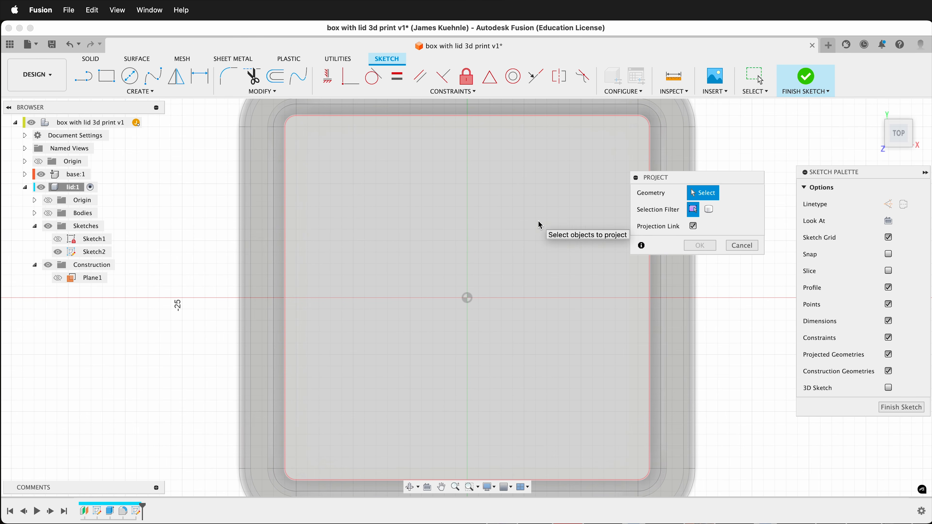
{"action": "scroll", "coordinate": [306, 249], "scroll_direction": "down", "scroll_amount": 5, "text": "shift"}
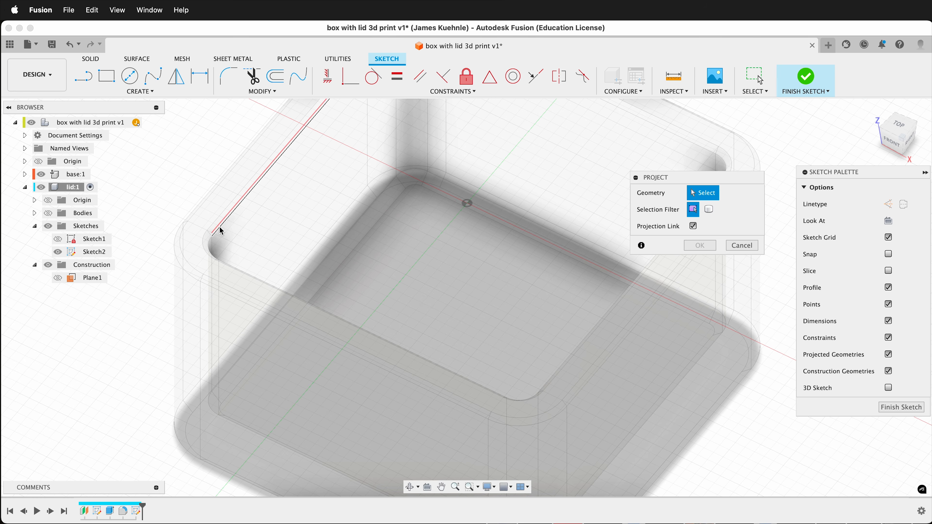
{"action": "left_click", "coordinate": [225, 220]}
{"action": "left_click", "coordinate": [220, 253]}
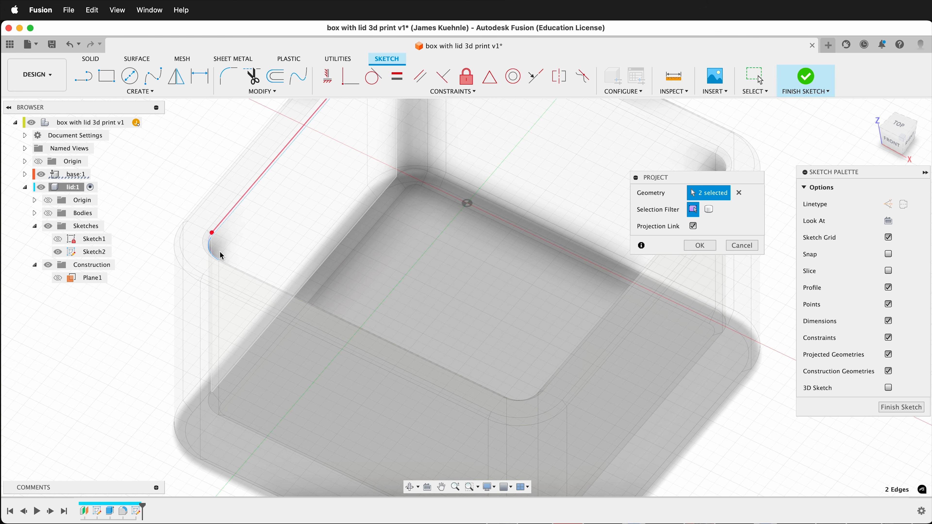
{"action": "scroll", "coordinate": [251, 258], "scroll_direction": "left", "scroll_amount": 10, "text": "shift"}
{"action": "scroll", "coordinate": [253, 262], "scroll_direction": "up", "scroll_amount": 10, "text": "shift"}
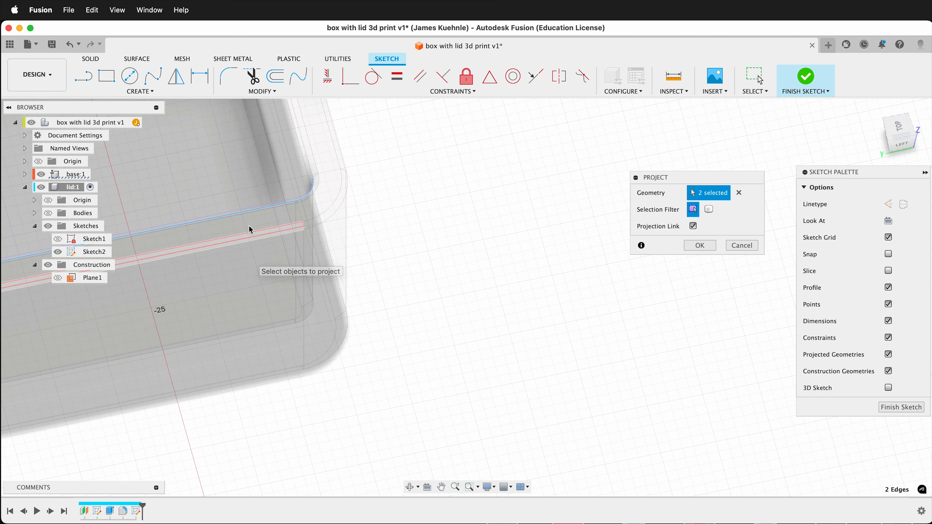
{"action": "left_click", "coordinate": [314, 176]}
{"action": "scroll", "coordinate": [314, 176], "scroll_direction": "down", "scroll_amount": 15, "text": "shift"}
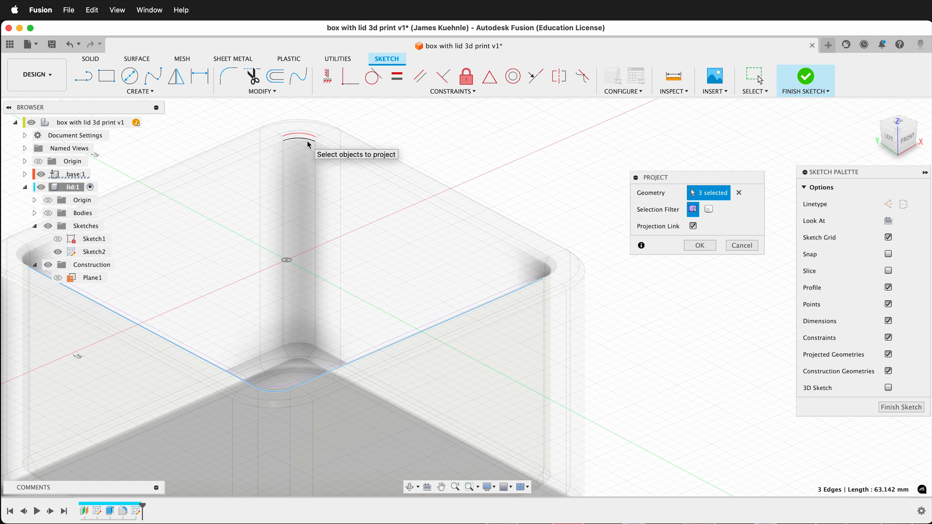
- Add the remaining straight edges and corner arcs of the base's inner rim and complete the linked projection
{"action": "left_click", "coordinate": [271, 147]}
{"action": "left_click", "coordinate": [303, 141]}
{"action": "left_click", "coordinate": [340, 151]}
{"action": "scroll", "coordinate": [344, 199], "scroll_direction": "right", "scroll_amount": 5, "text": "shift"}
{"action": "scroll", "coordinate": [344, 199], "scroll_direction": "left", "scroll_amount": 10, "text": "shift"}
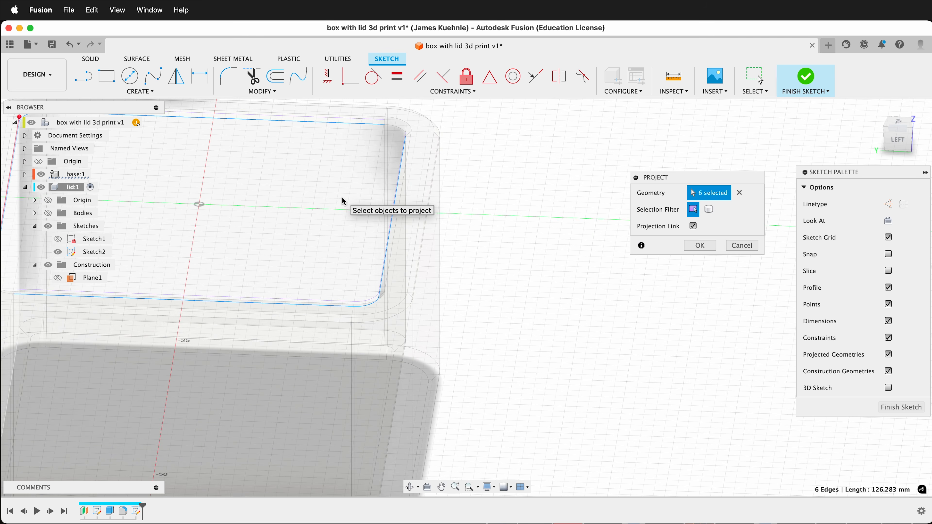
{"action": "left_click", "coordinate": [391, 125]}
{"action": "scroll", "coordinate": [456, 176], "scroll_direction": "right", "scroll_amount": 15, "text": "shift"}
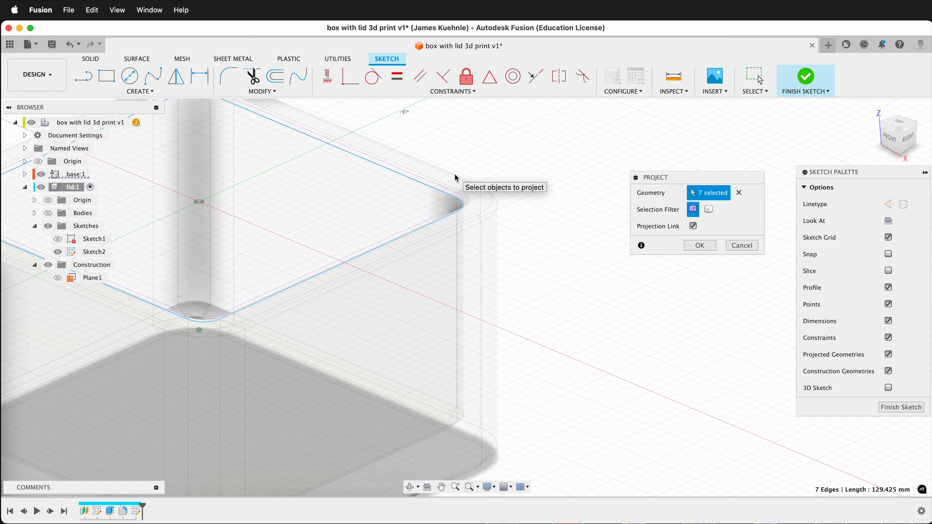
{"action": "left_click", "coordinate": [302, 119]}
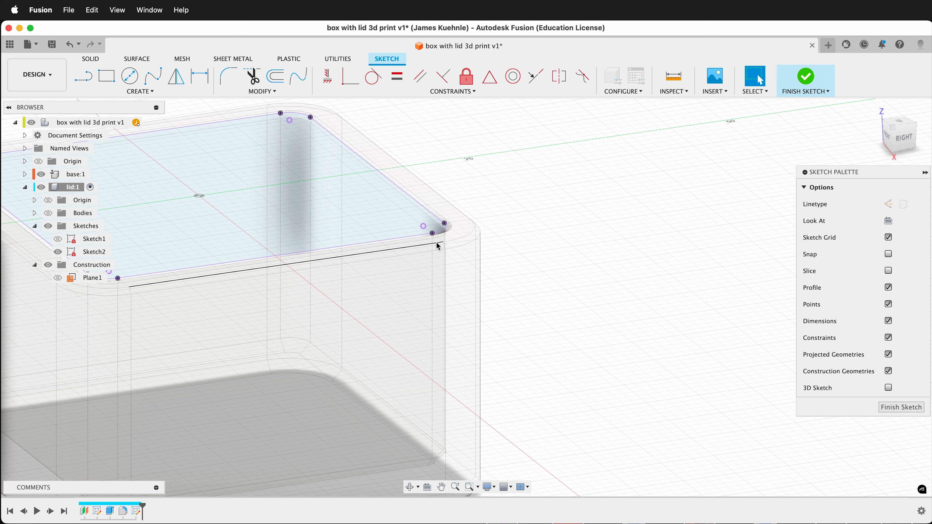
- Set up a -2 mm extrusion of the projected rim profile and show the lid's bodies so that it joins the lid
{"action": "scroll", "coordinate": [443, 284], "scroll_direction": "down", "scroll_amount": 5, "text": "shift"}
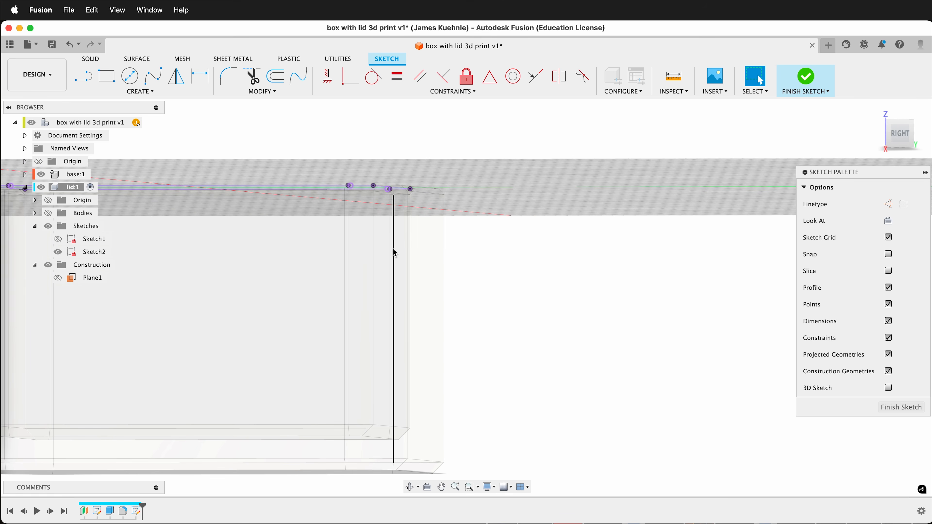
{"action": "scroll", "coordinate": [393, 254], "scroll_direction": "up", "scroll_amount": 5, "text": "shift"}
{"action": "scroll", "coordinate": [394, 254], "scroll_direction": "left", "scroll_amount": 5, "text": "shift"}
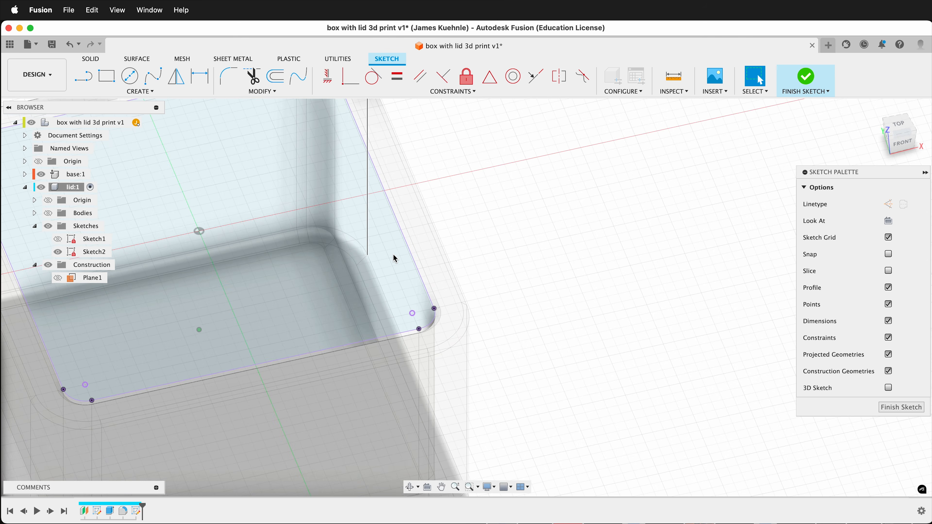
{"action": "scroll", "coordinate": [394, 254], "scroll_direction": "down", "scroll_amount": 5}
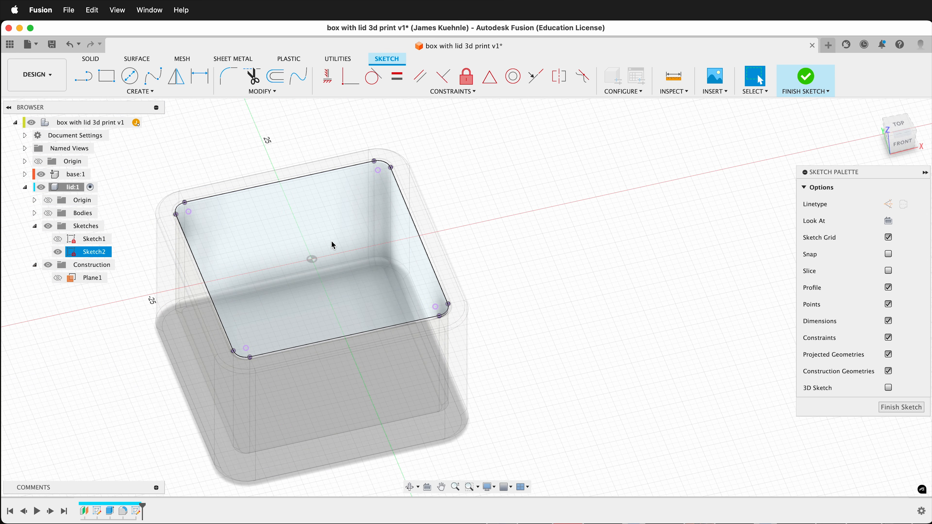
{"action": "key", "text": "e"}
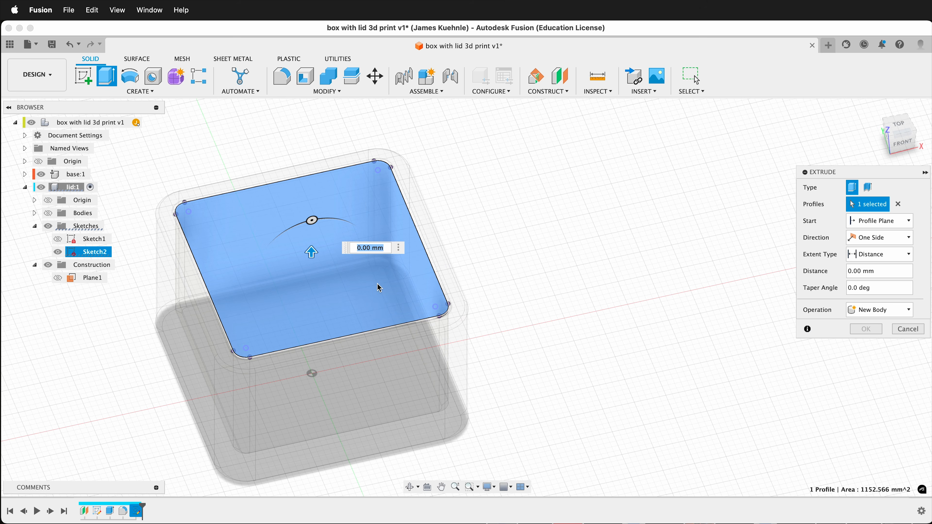
{"action": "type", "text": "-2"}
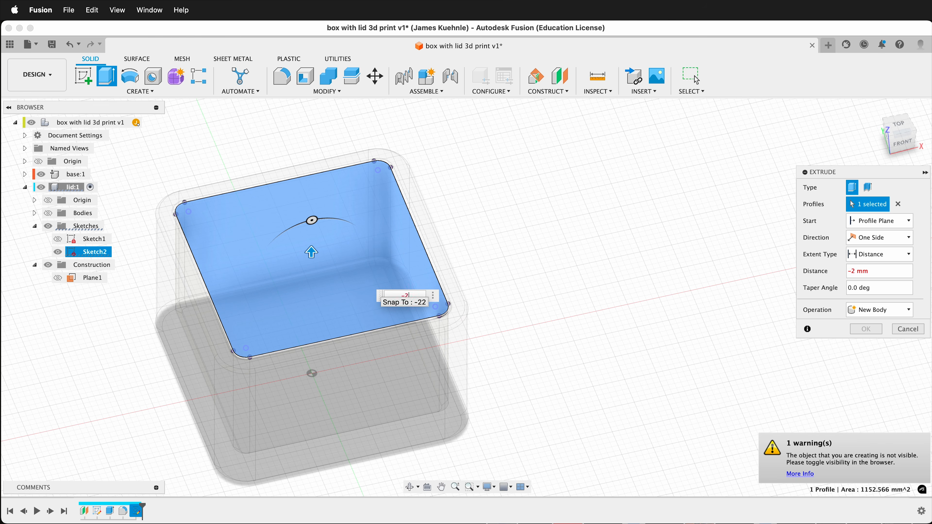
{"action": "scroll", "coordinate": [360, 361], "scroll_direction": "up", "scroll_amount": 5, "text": "shift"}
{"action": "scroll", "coordinate": [361, 363], "scroll_direction": "up", "scroll_amount": 5}
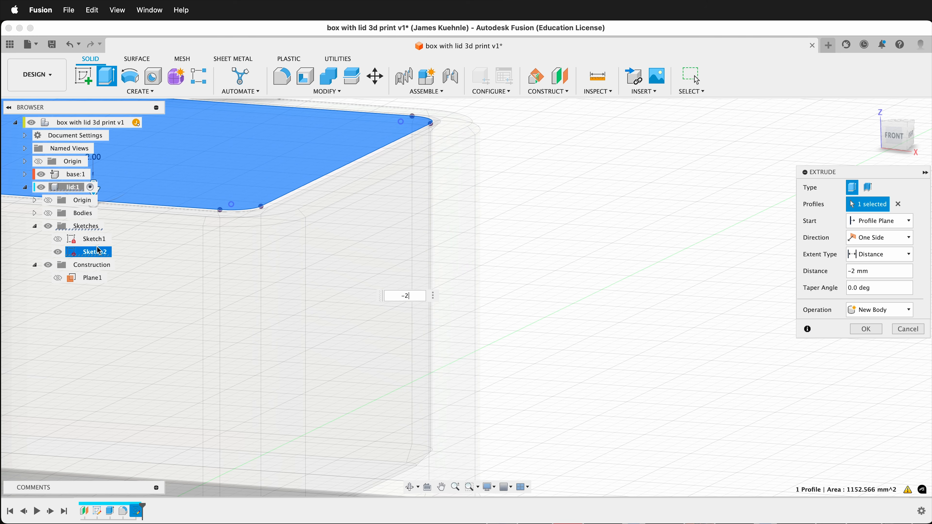
{"action": "left_click", "coordinate": [48, 213]}
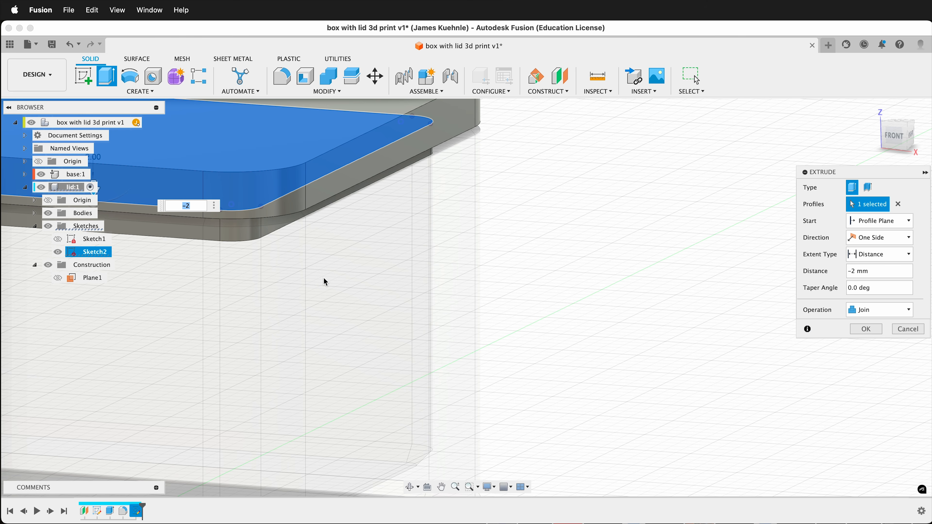
- Set the lip extrusion's taper angle to -7 degrees
{"action": "scroll", "coordinate": [324, 338], "scroll_direction": "down", "scroll_amount": 5, "text": "shift"}
{"action": "scroll", "coordinate": [324, 338], "scroll_direction": "up", "scroll_amount": 3, "text": "shift"}
{"action": "scroll", "coordinate": [324, 338], "scroll_direction": "up", "scroll_amount": 5, "text": "shift"}
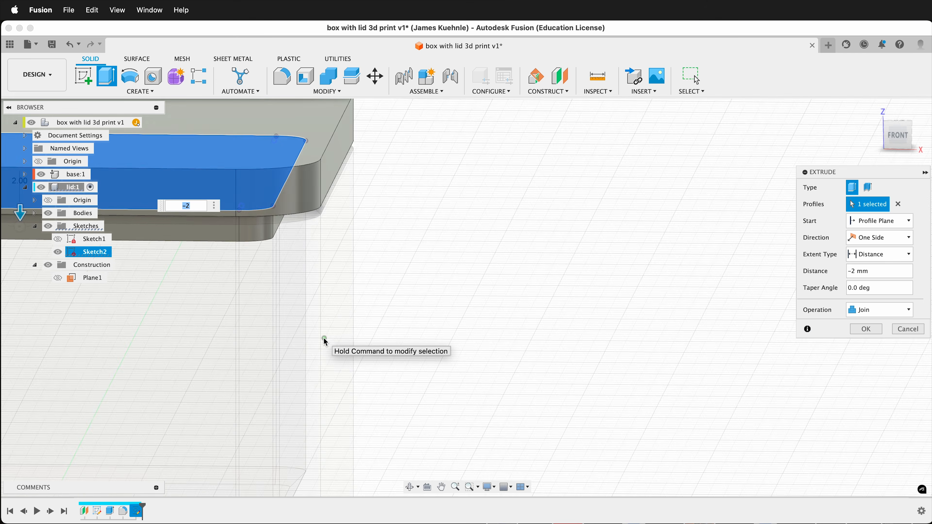
{"action": "scroll", "coordinate": [324, 338], "scroll_direction": "down", "scroll_amount": 4, "text": "shift"}
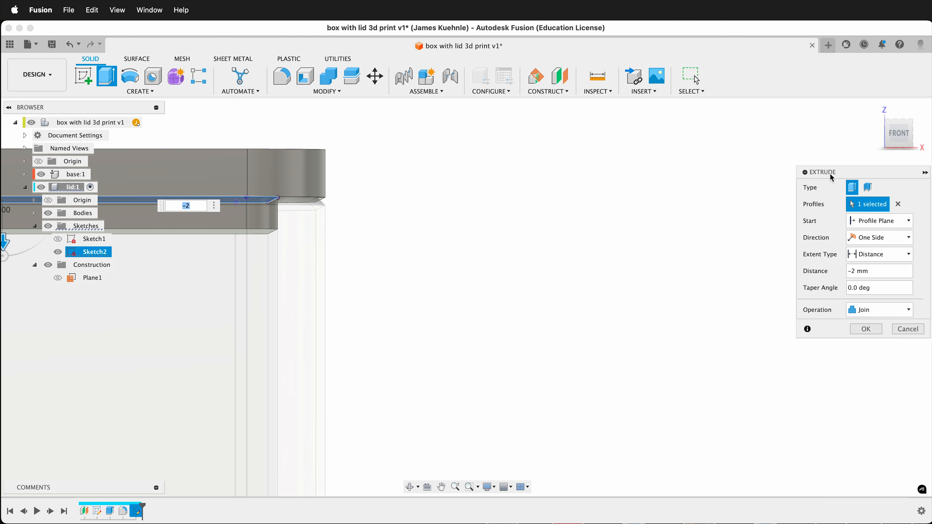
{"action": "left_click_drag", "start_coordinate": [832, 178], "coordinate": [381, 164]}
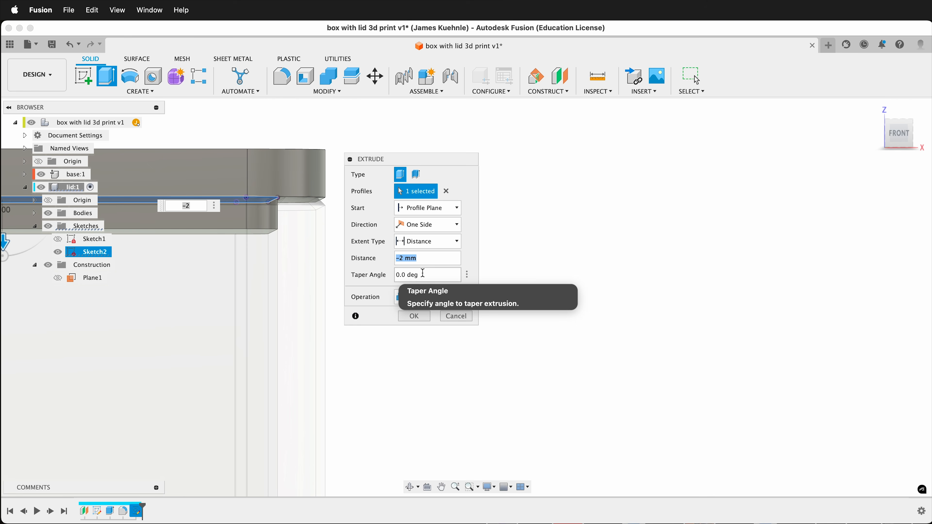
{"action": "left_click", "coordinate": [404, 274]}
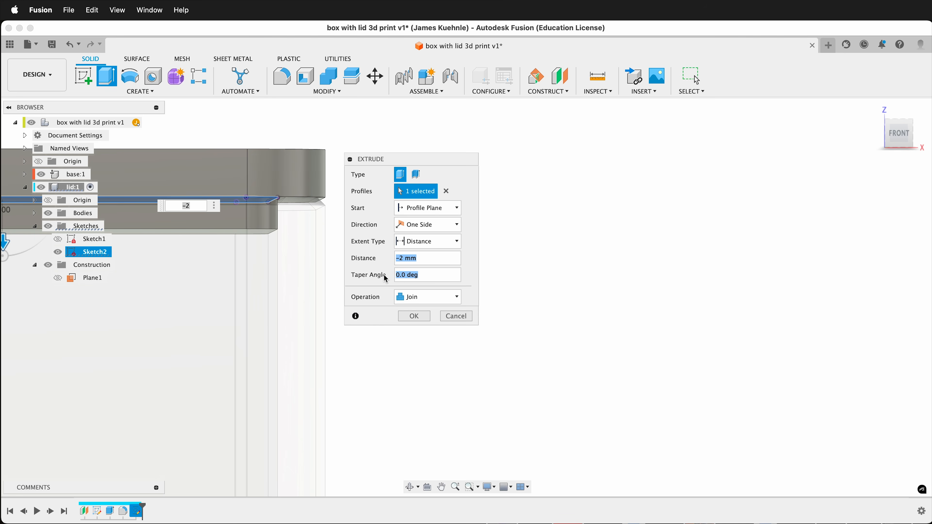
{"action": "type", "text": "7"}
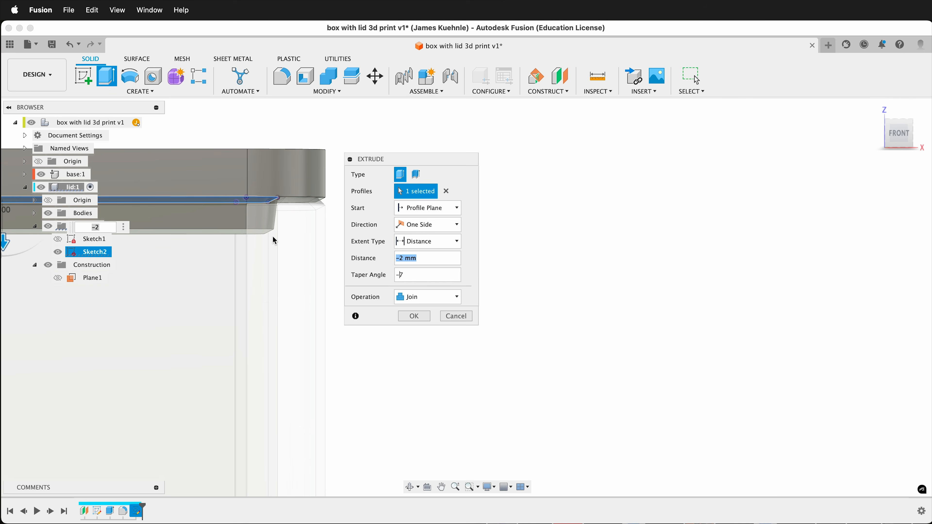
{"action": "scroll", "coordinate": [255, 271], "scroll_direction": "right", "scroll_amount": 5, "text": "shift"}
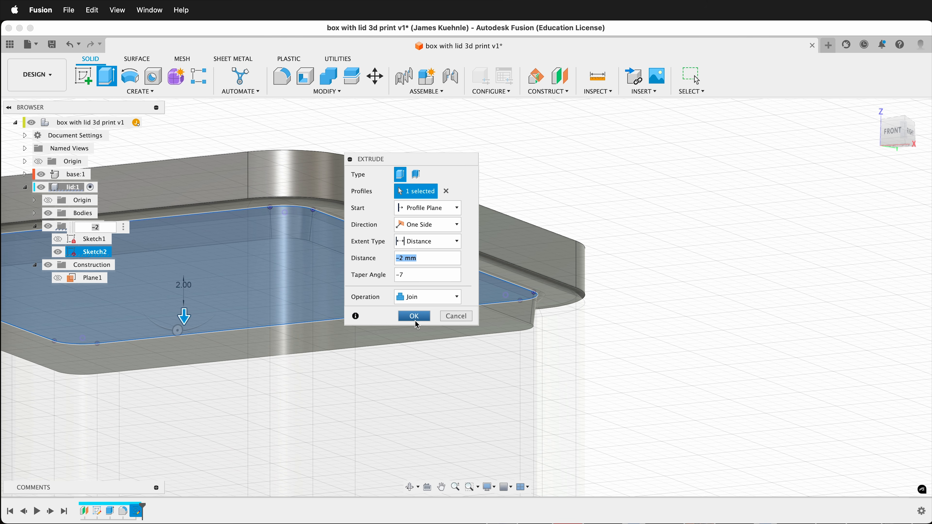
- Set the lip extrusion's taper angle to -5 degrees, keep the Join operation and complete the extrusion
{"action": "left_click", "coordinate": [406, 276]}
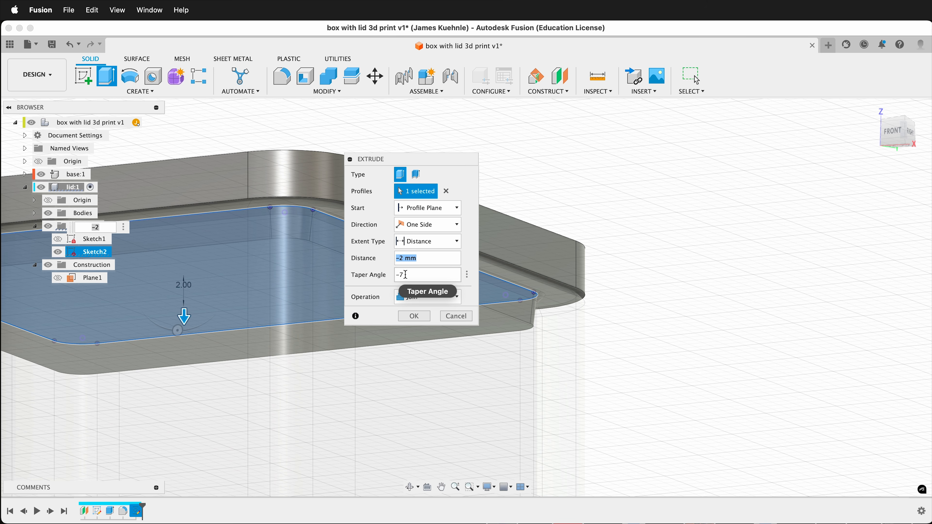
{"action": "left_click_drag", "start_coordinate": [407, 275], "coordinate": [400, 274]}
{"action": "type", "text": "5"}
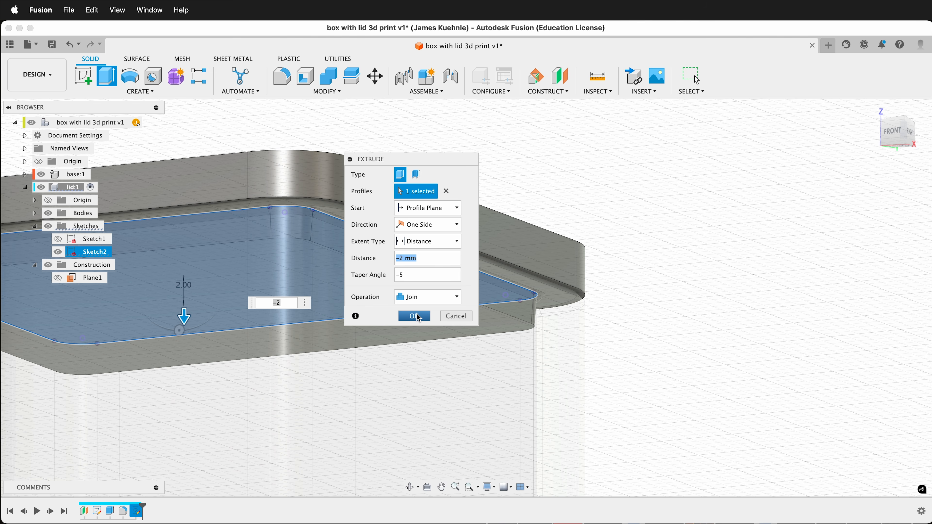
{"action": "left_click", "coordinate": [430, 302]}
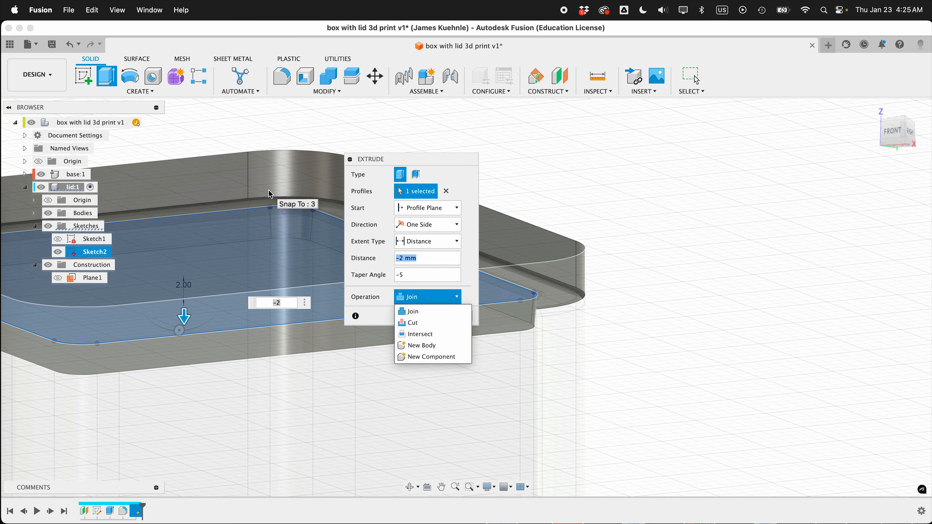
{"action": "left_click", "coordinate": [459, 183]}
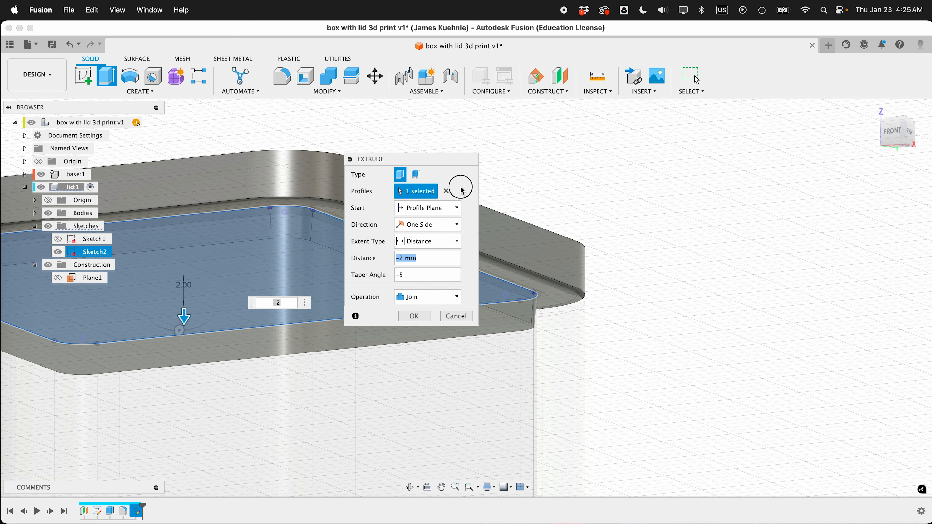
{"action": "left_click", "coordinate": [423, 317]}
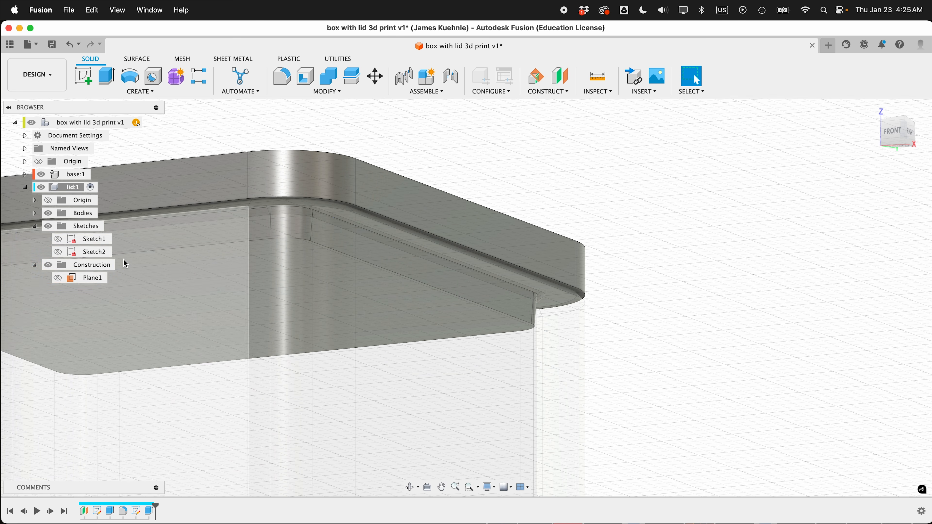
- Collapse the lid component's contents in the browser and hide the base component
{"action": "left_click", "coordinate": [35, 213]}
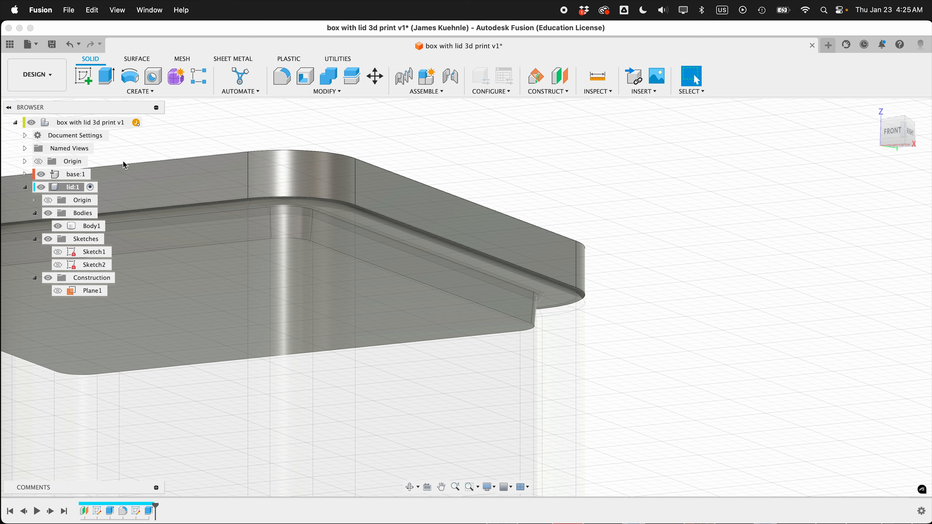
{"action": "left_click", "coordinate": [25, 187]}
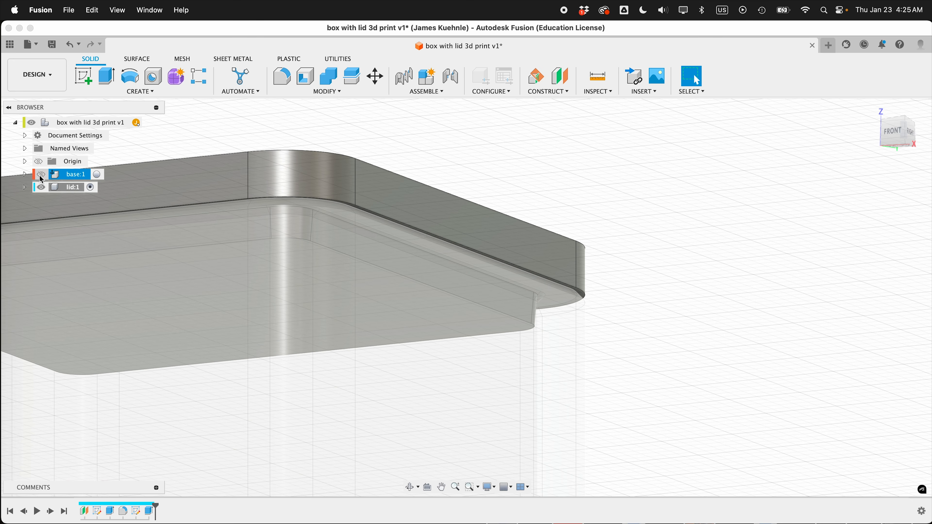
{"action": "left_click", "coordinate": [41, 174]}
- Fillet the inner edge loop where the raised lip meets the lid's underside with a 0.5 mm radius
{"action": "scroll", "coordinate": [367, 297], "scroll_direction": "down", "scroll_amount": 10, "text": "shift"}
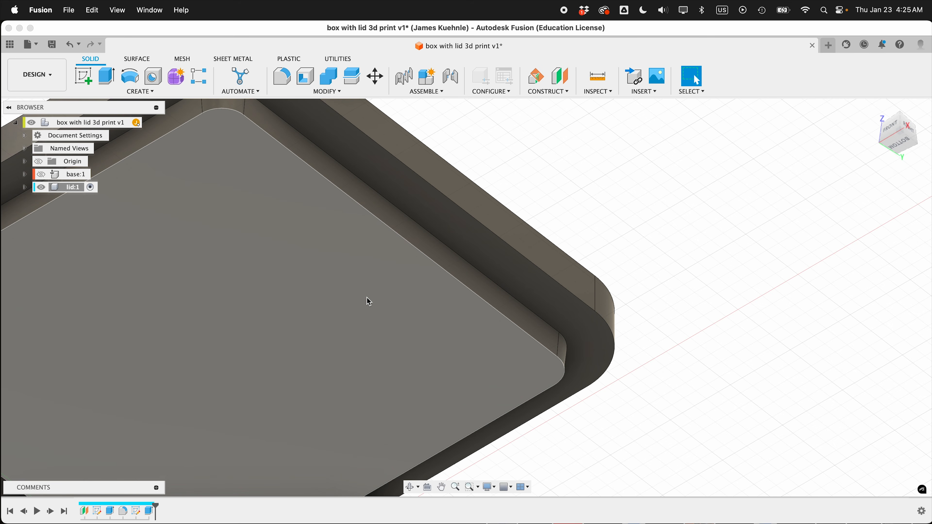
{"action": "scroll", "coordinate": [369, 301], "scroll_direction": "down", "scroll_amount": 5}
{"action": "scroll", "coordinate": [369, 301], "scroll_direction": "down", "scroll_amount": 10, "text": "shift"}
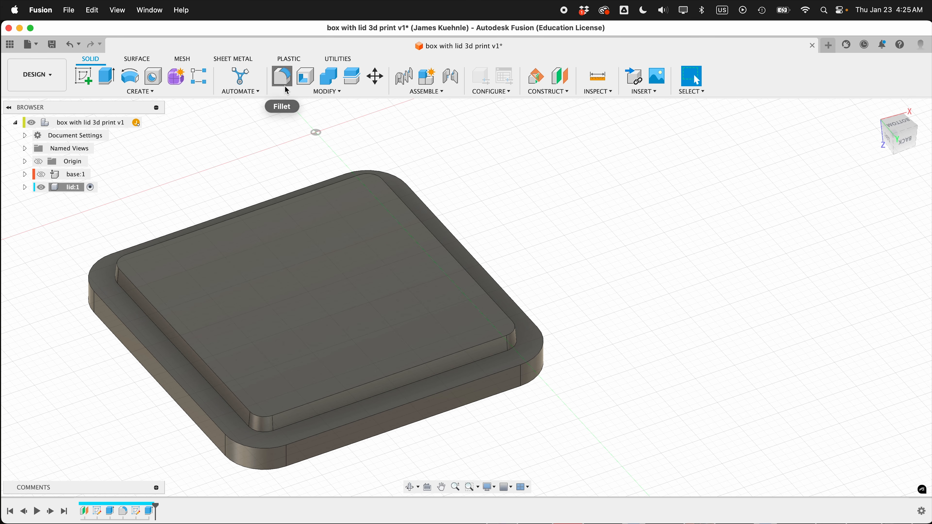
{"action": "left_click", "coordinate": [282, 77]}
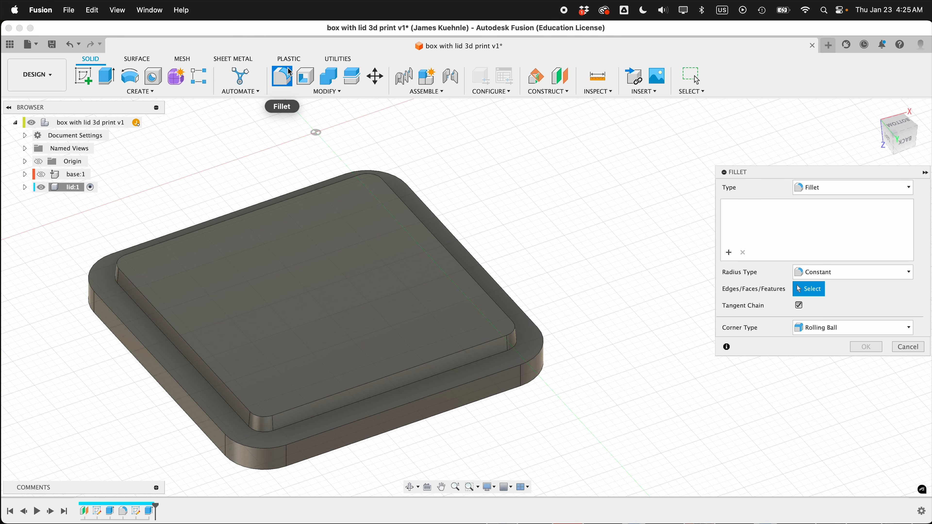
{"action": "left_click", "coordinate": [294, 427]}
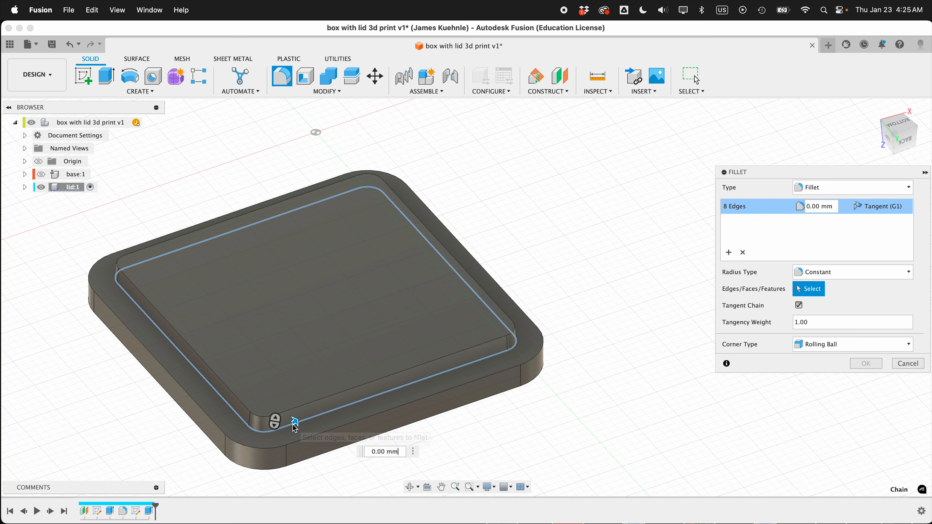
{"action": "type", "text": ".5"}
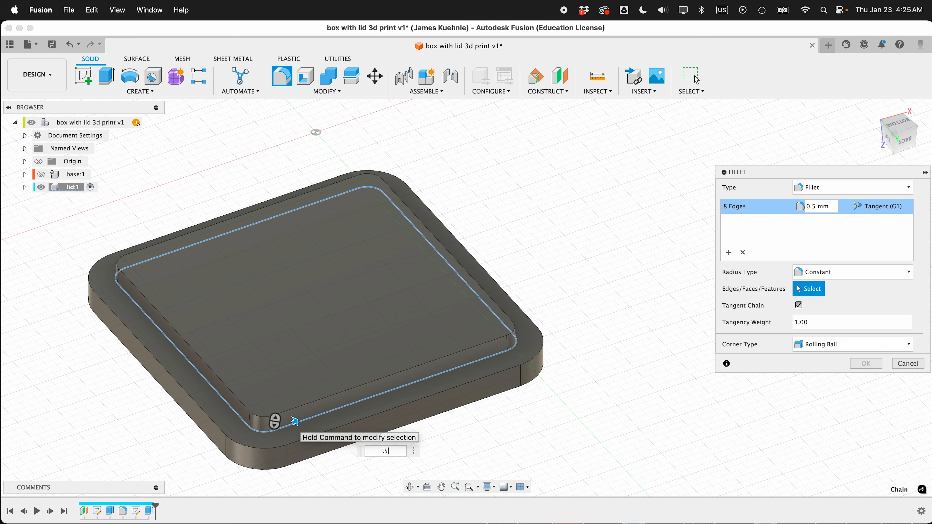
{"action": "left_click", "coordinate": [866, 364]}
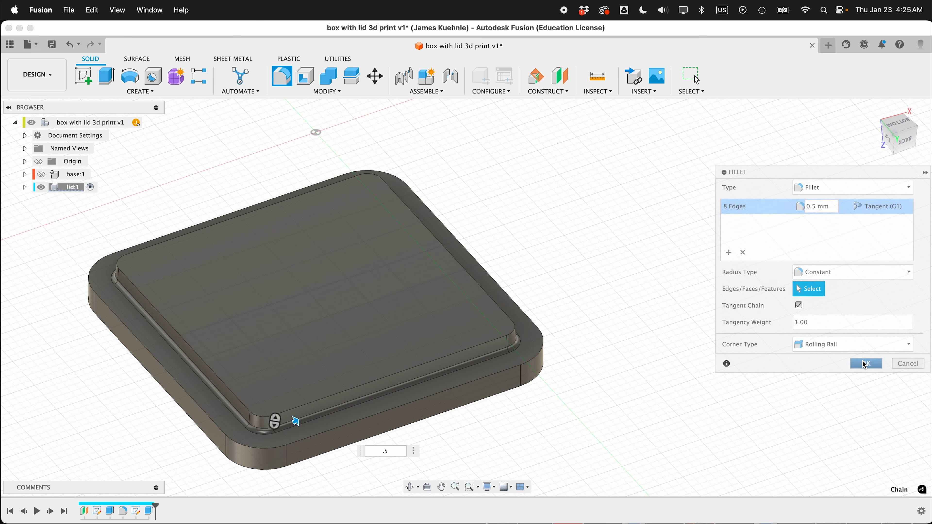
- Chamfer both outer perimeter edges of the lid and the lip's free edge with an equal distance of 0.5 mm
{"action": "scroll", "coordinate": [596, 383], "scroll_direction": "down", "scroll_amount": 10, "text": "shift"}
{"action": "scroll", "coordinate": [595, 382], "scroll_direction": "up", "scroll_amount": 4, "text": "shift"}
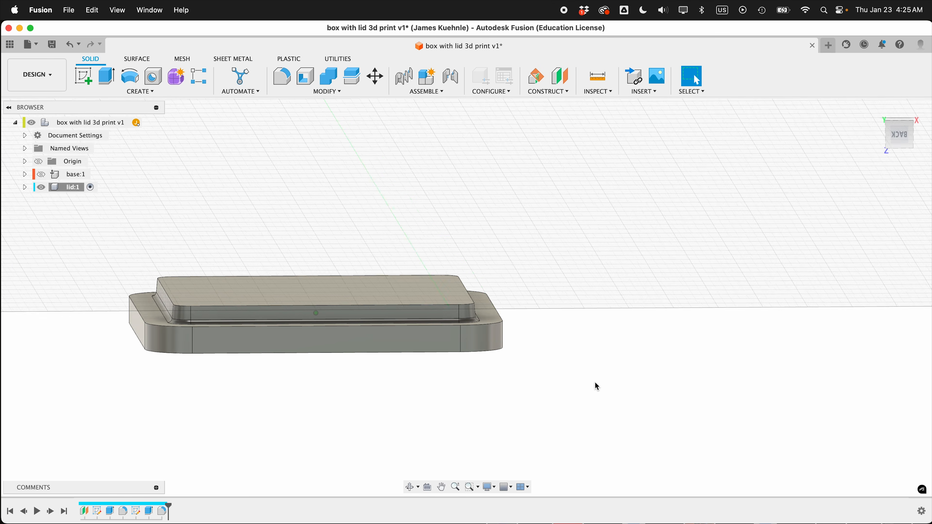
{"action": "left_click", "coordinate": [337, 92]}
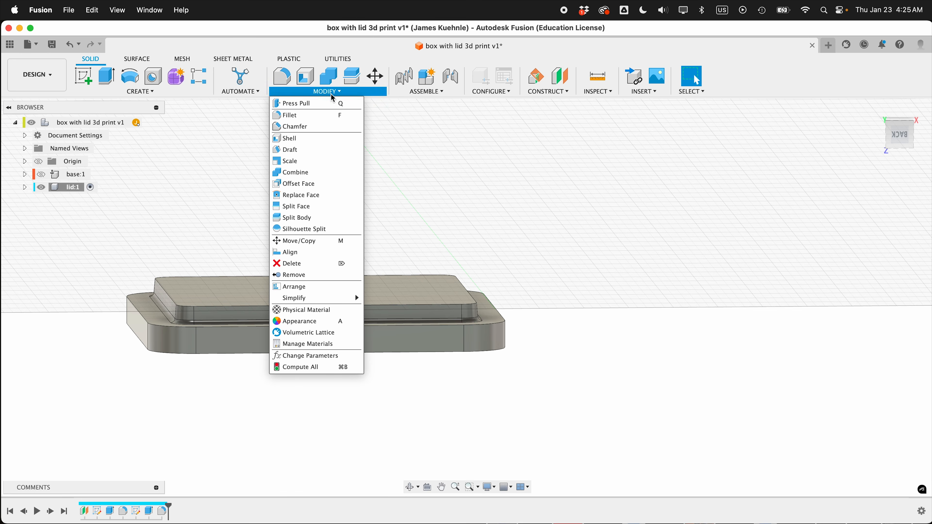
{"action": "left_click", "coordinate": [308, 126]}
{"action": "scroll", "coordinate": [223, 383], "scroll_direction": "up", "scroll_amount": 5, "text": "shift"}
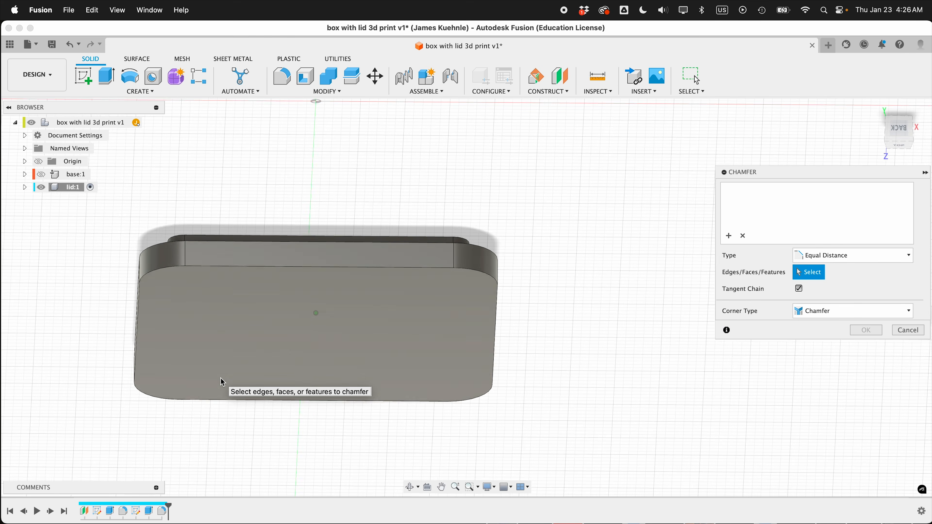
{"action": "left_click", "coordinate": [223, 266]}
{"action": "scroll", "coordinate": [224, 271], "scroll_direction": "down", "scroll_amount": 5, "text": "shift"}
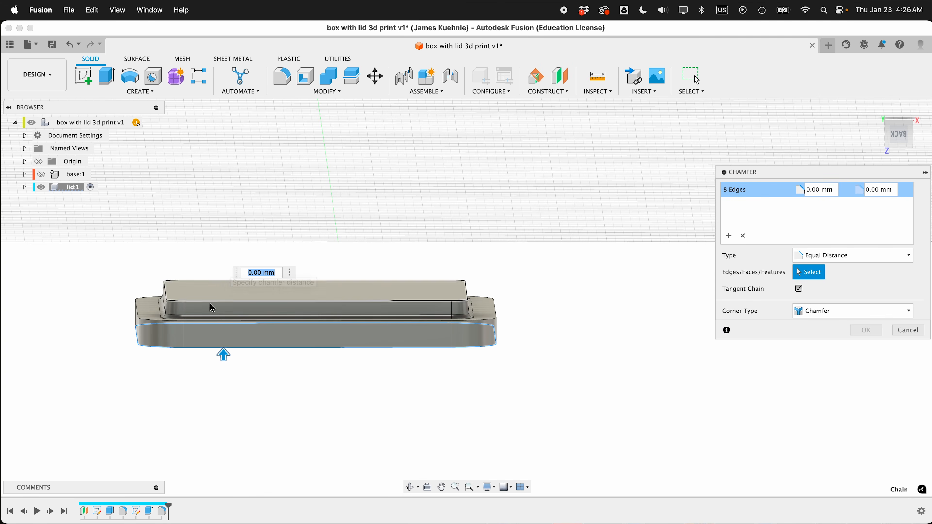
{"action": "left_click", "coordinate": [155, 324]}
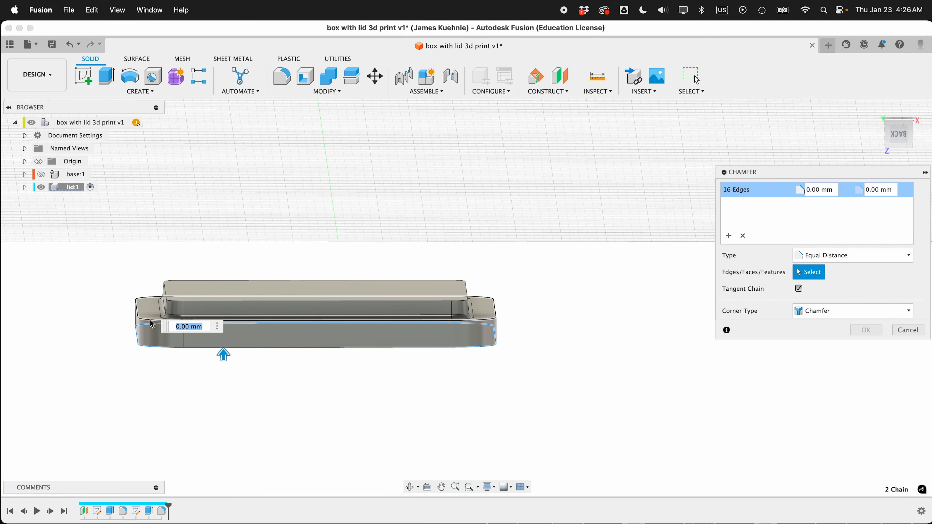
{"action": "scroll", "coordinate": [152, 323], "scroll_direction": "up", "scroll_amount": 5, "text": "shift"}
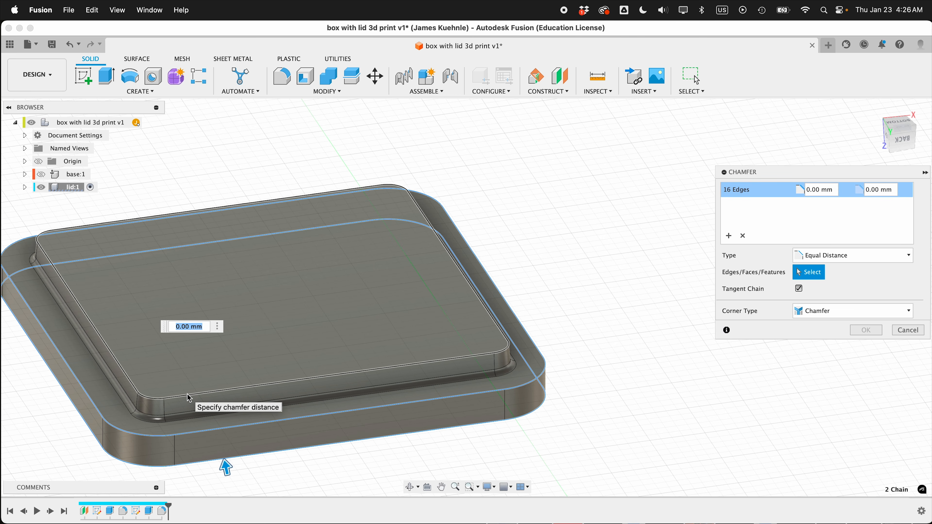
{"action": "left_click", "coordinate": [188, 397]}
{"action": "type", "text": "."}
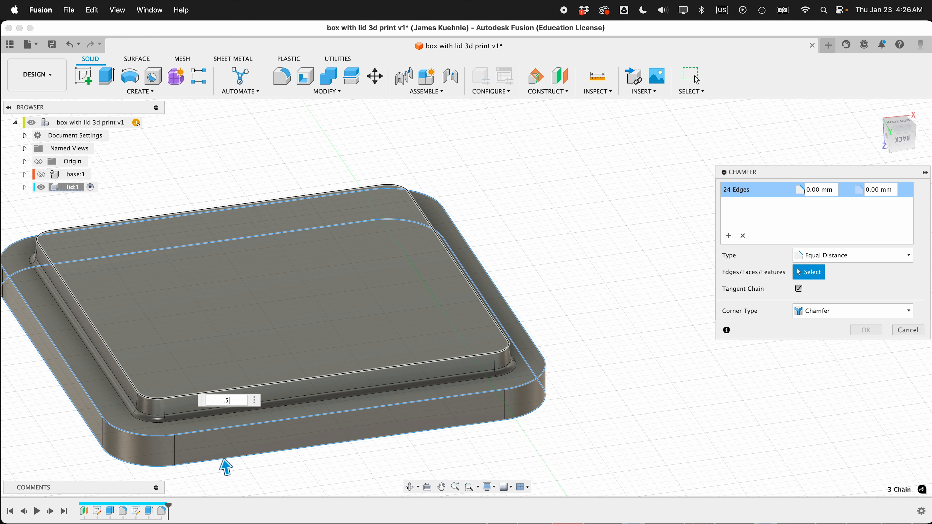
{"action": "type", "text": "5"}
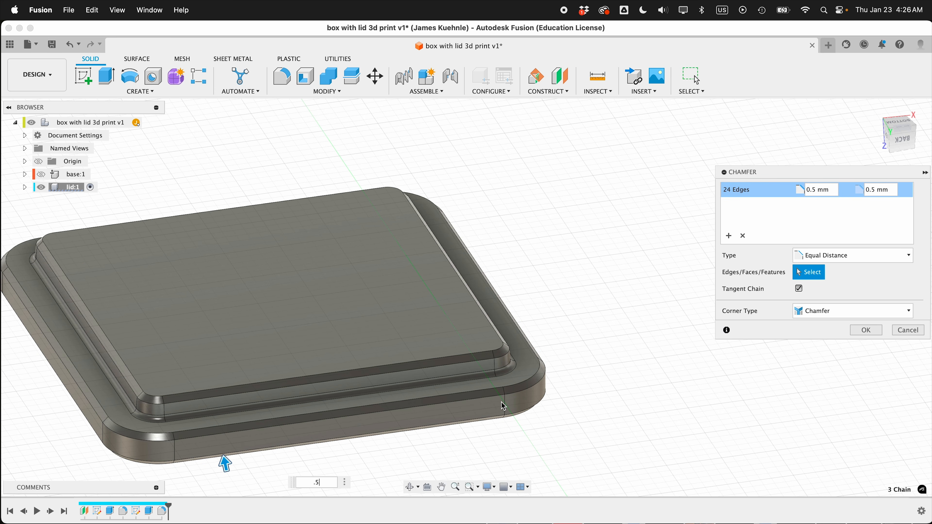
{"action": "left_click", "coordinate": [867, 330]}
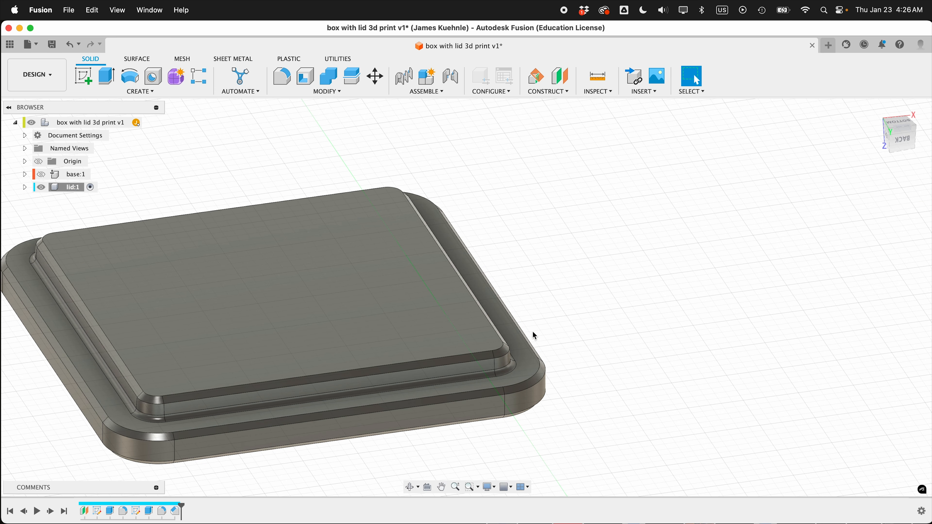
- Show the base component, activate the top-level assembly and examine the closed box from several sides
{"action": "left_click", "coordinate": [41, 174]}
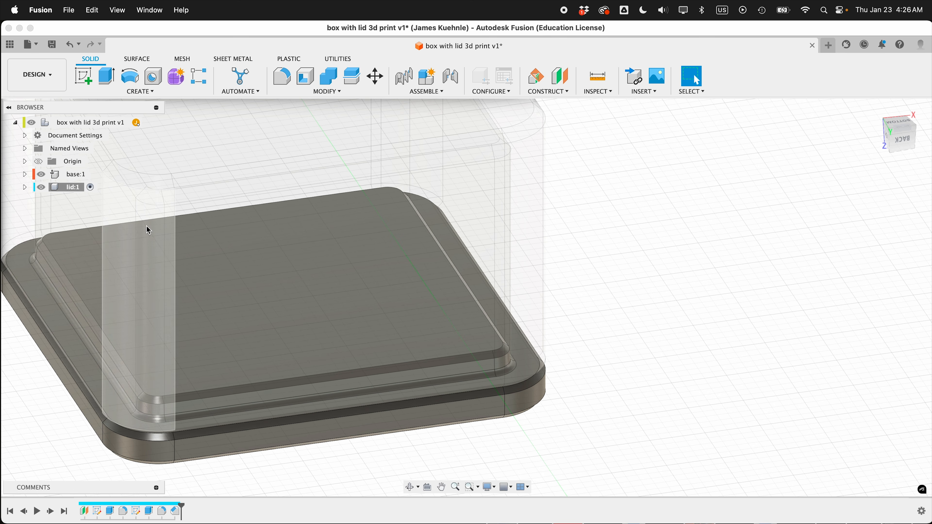
{"action": "middle_click_drag", "start_coordinate": [333, 262], "coordinate": [129, 340], "text": "shift"}
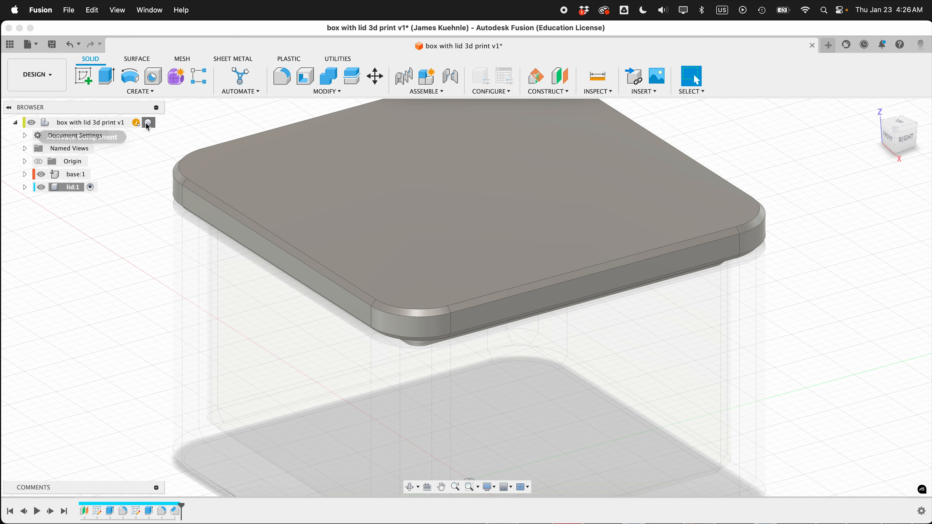
{"action": "left_click", "coordinate": [149, 124]}
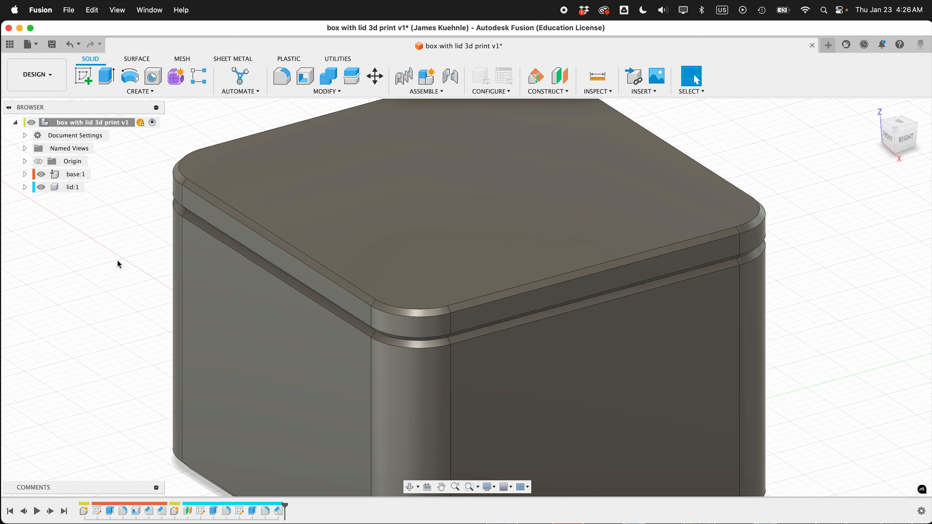
{"action": "key", "text": "F6"}
{"action": "scroll", "coordinate": [117, 259], "scroll_direction": "right", "scroll_amount": 15, "text": "shift"}
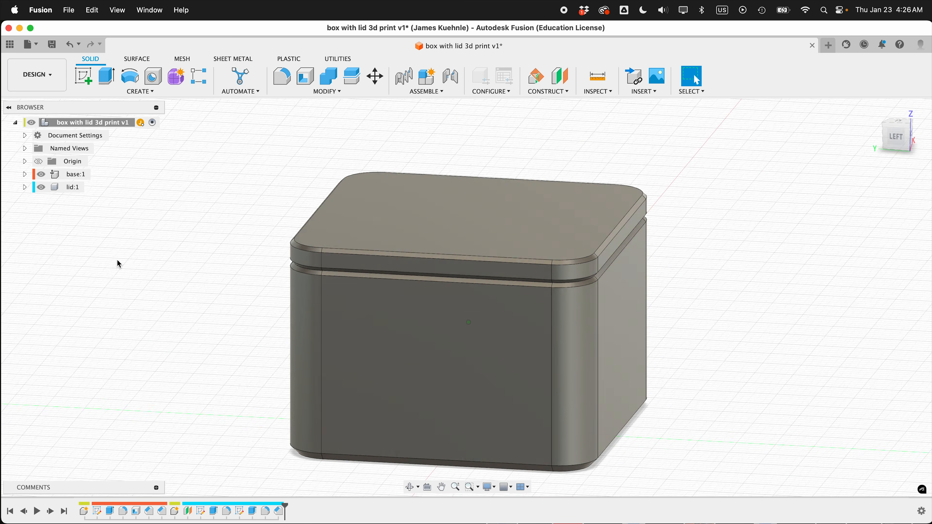
{"action": "scroll", "coordinate": [117, 259], "scroll_direction": "right", "scroll_amount": 8, "text": "shift"}
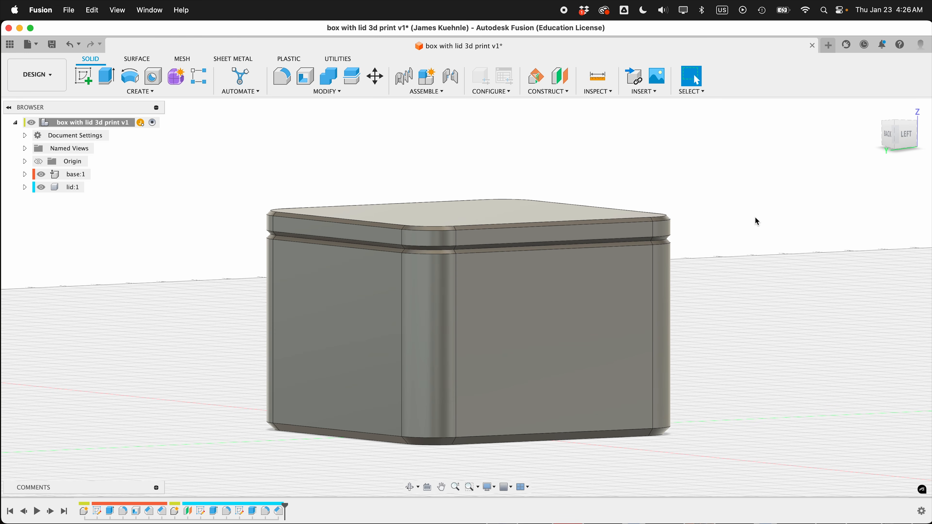
{"action": "scroll", "coordinate": [756, 220], "scroll_direction": "right", "scroll_amount": 4, "text": "shift"}
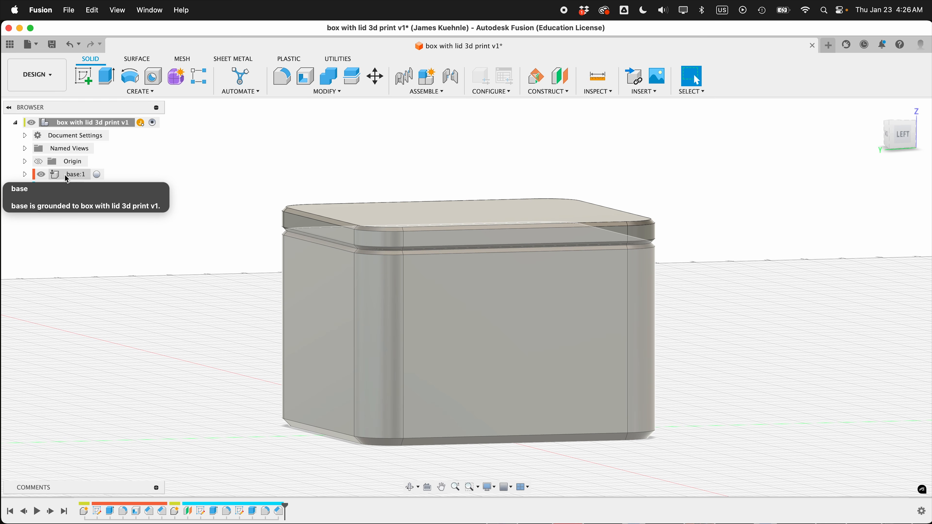
- Activate the base and lid components in turn, and return to the top-level assembly
{"action": "left_click", "coordinate": [97, 175]}
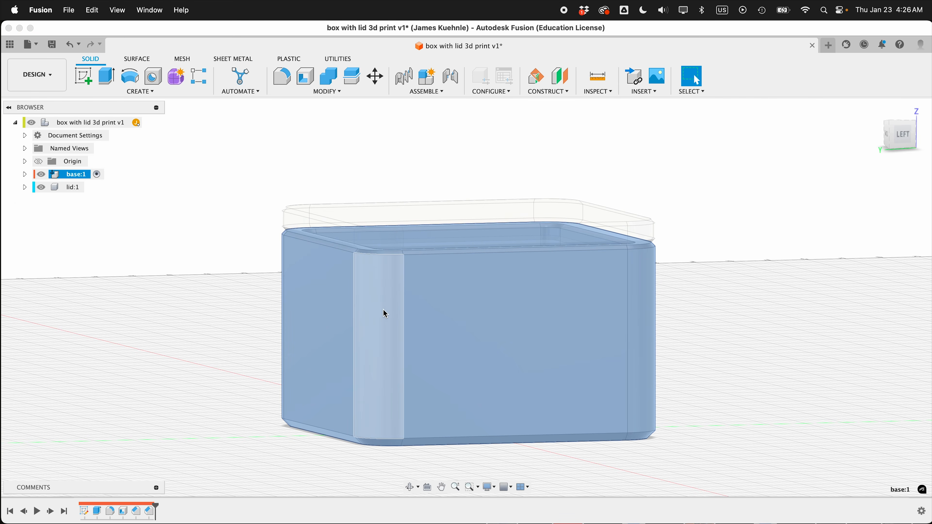
{"action": "left_click", "coordinate": [289, 294]}
{"action": "left_click", "coordinate": [161, 282]}
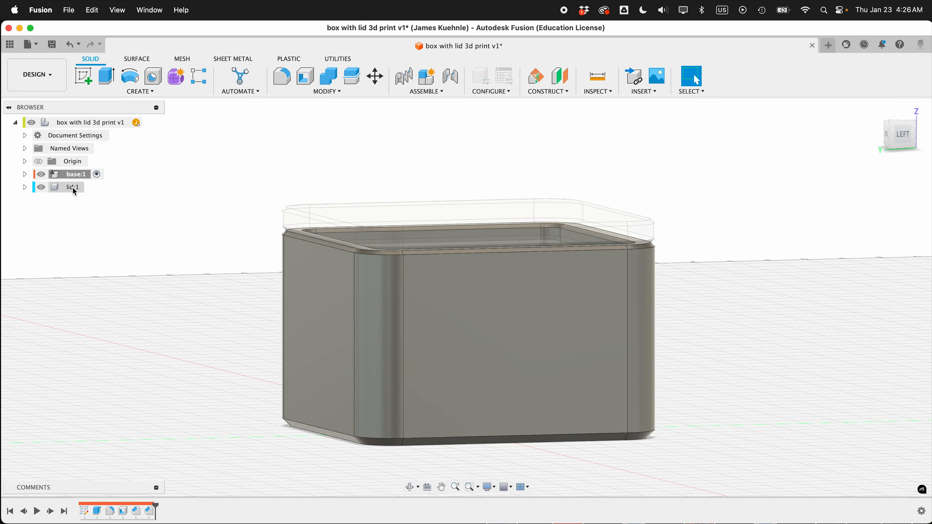
{"action": "left_click", "coordinate": [89, 187]}
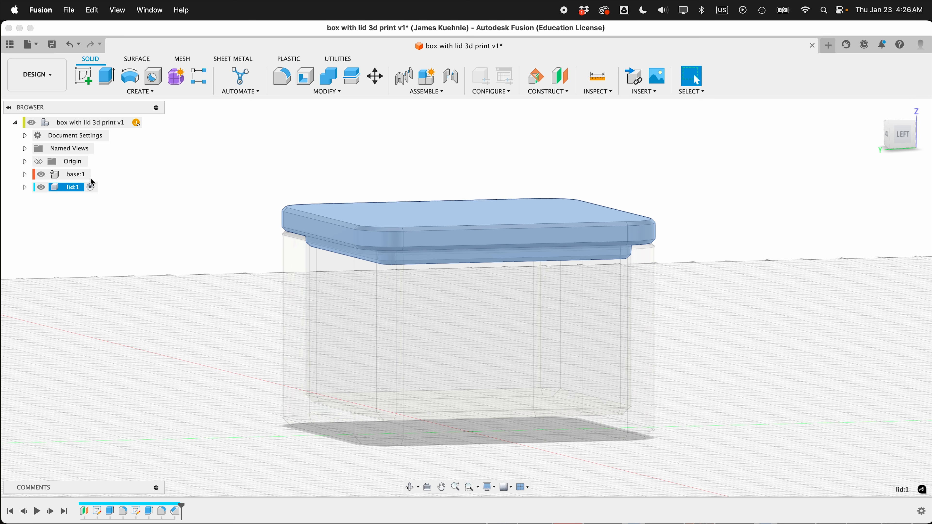
{"action": "left_click", "coordinate": [118, 170]}
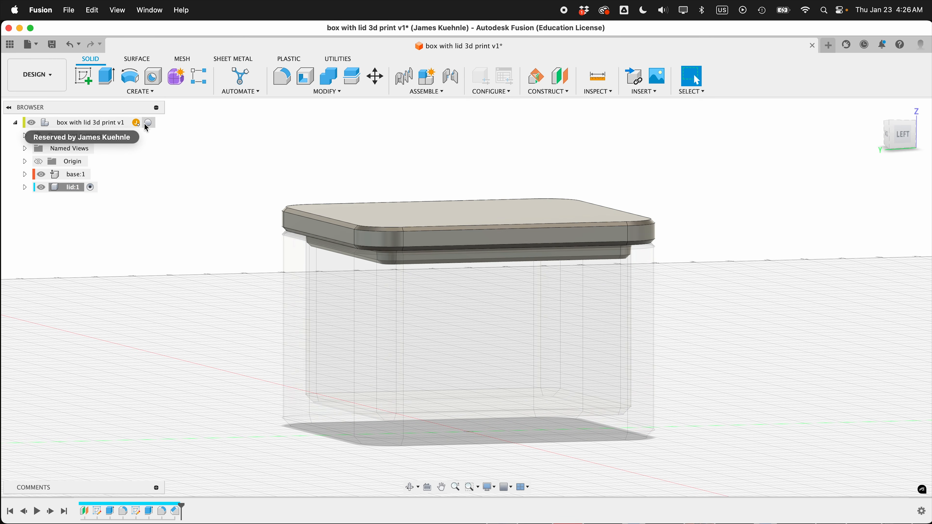
{"action": "left_click", "coordinate": [149, 123]}
{"action": "left_click", "coordinate": [171, 240]}
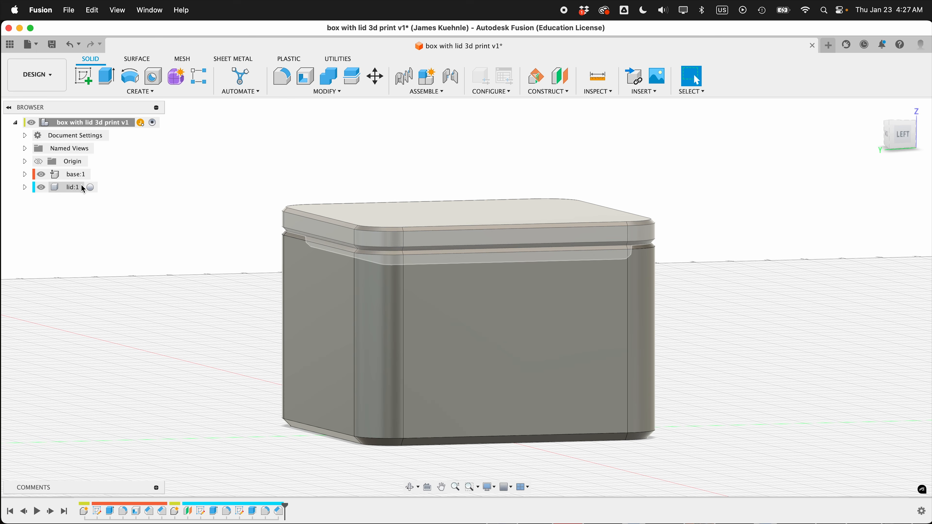
- Activate the base component and start a sketch on the outer face of its left side wall
{"action": "left_click", "coordinate": [96, 175]}
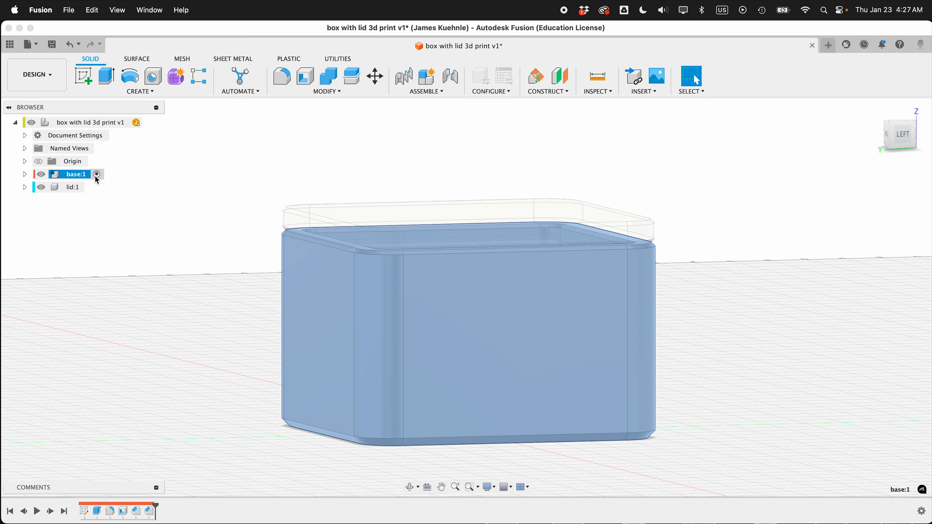
{"action": "left_click", "coordinate": [128, 202]}
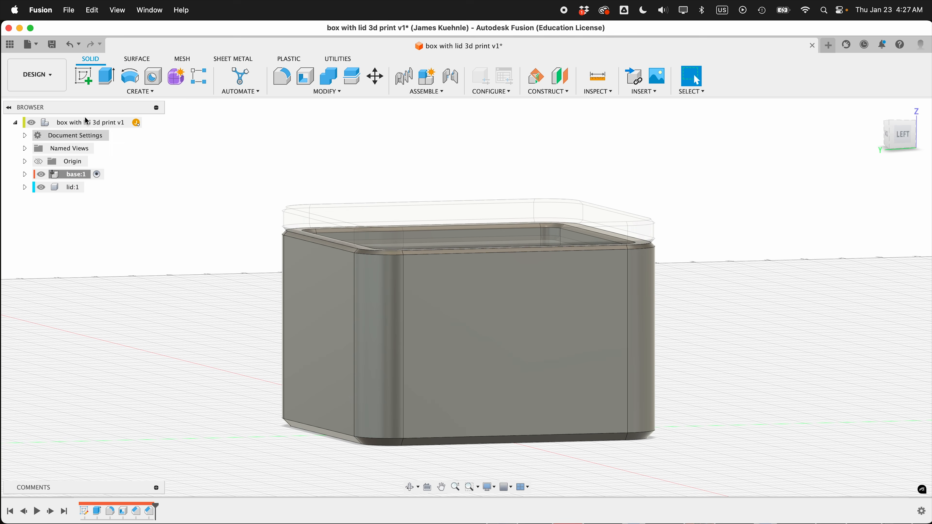
{"action": "left_click", "coordinate": [86, 70]}
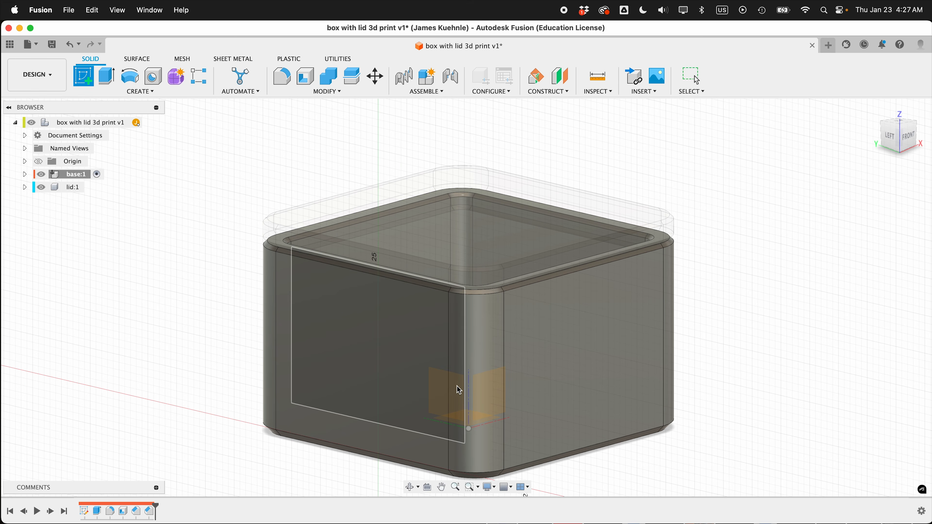
{"action": "left_click", "coordinate": [378, 346]}
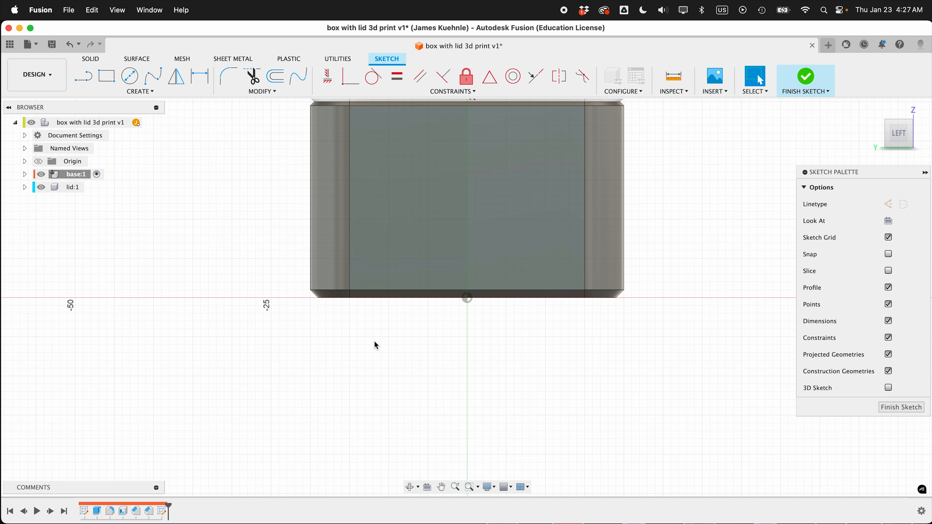
- Add the sketch text "cool box" in a rectangular frame across the base's left side wall, in Arial, 8 mm high
{"action": "left_click", "coordinate": [156, 92]}
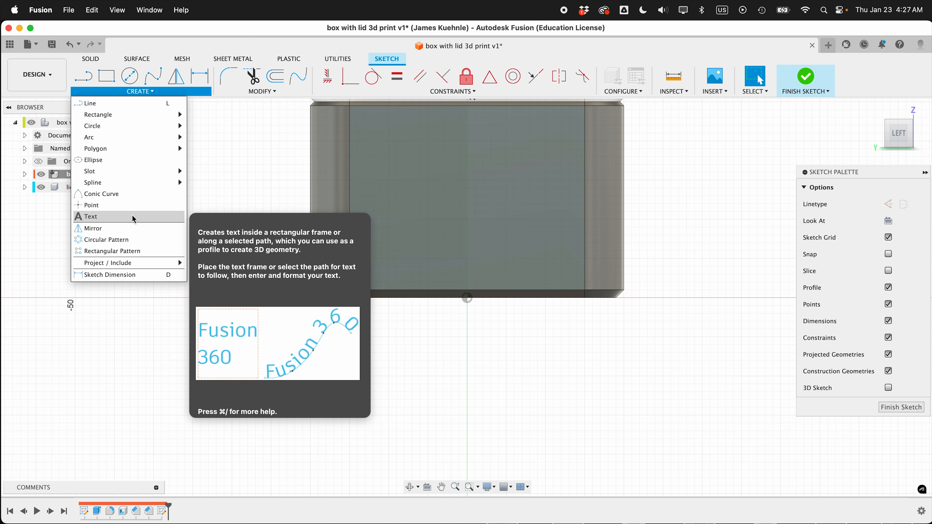
{"action": "left_click", "coordinate": [87, 216]}
{"action": "left_click", "coordinate": [367, 138]}
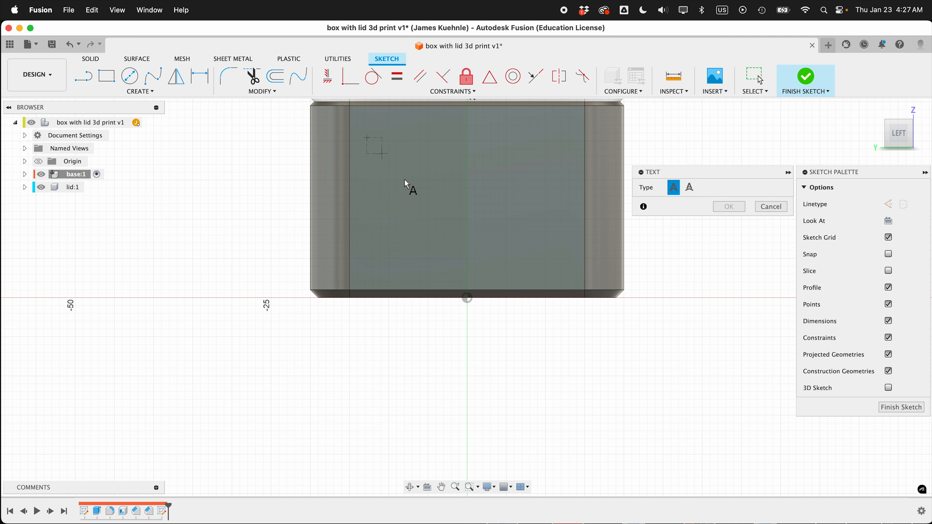
{"action": "left_click", "coordinate": [573, 259]}
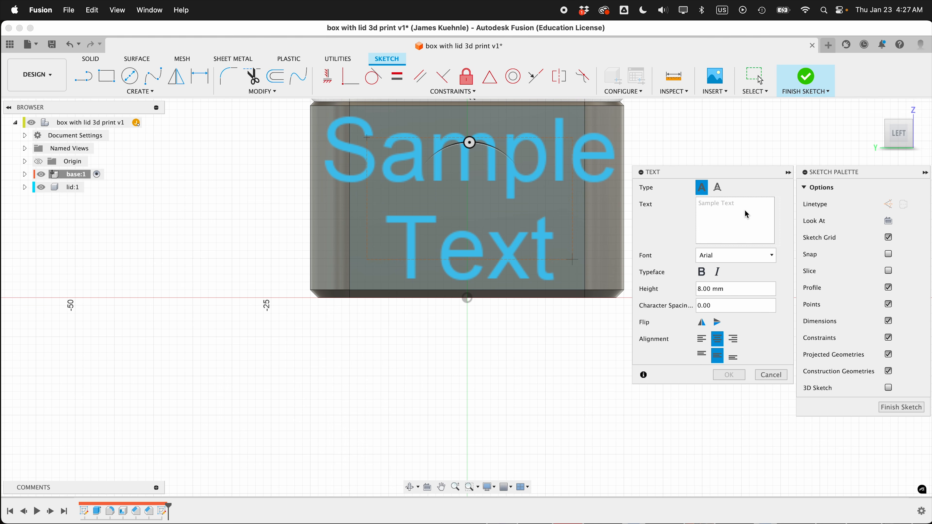
{"action": "type", "text": "cool"}
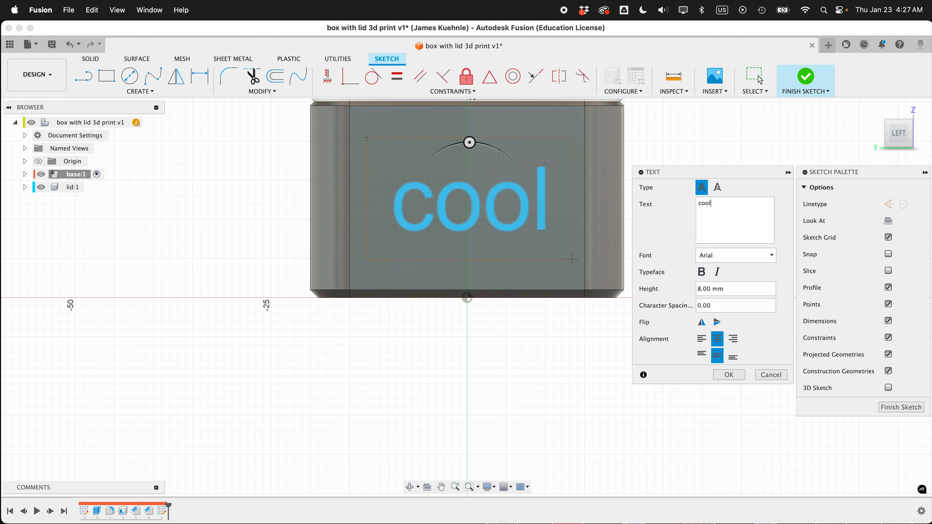
{"action": "type", "text": " box"}
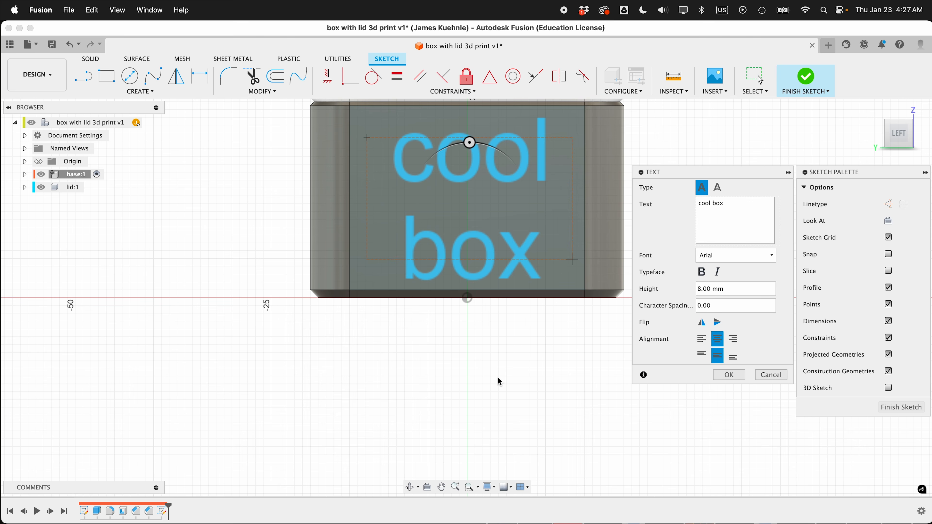
{"action": "left_click", "coordinate": [740, 376]}
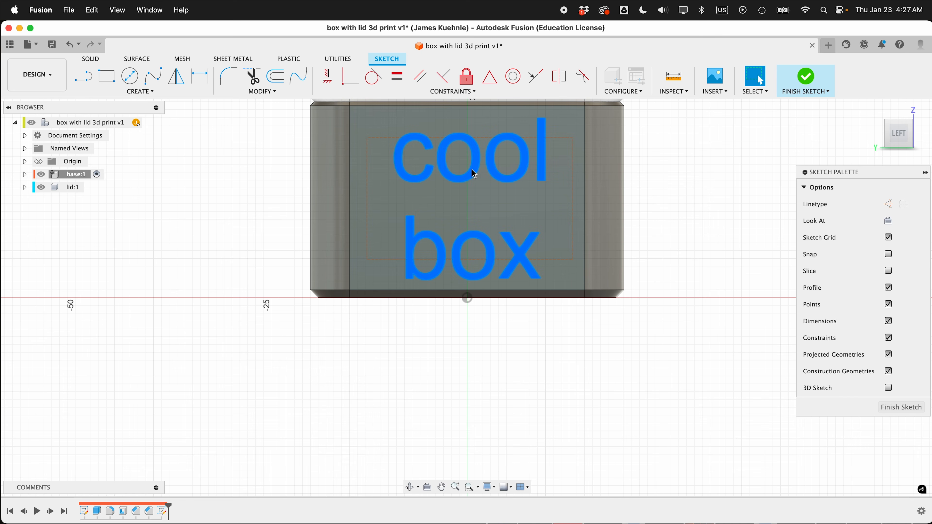
- Shift the "cool box" text slightly to centre it on the side wall and finish the sketch
{"action": "left_click_drag", "start_coordinate": [472, 169], "coordinate": [463, 165]}
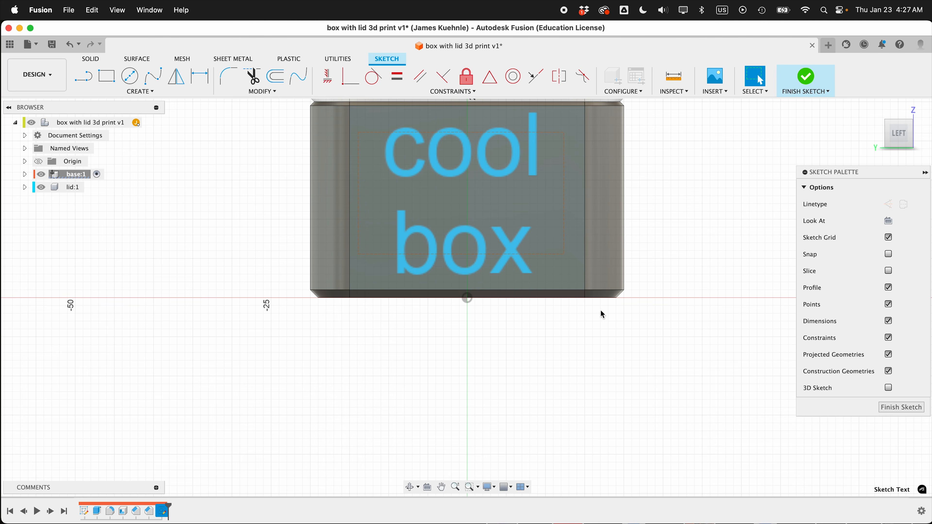
{"action": "scroll", "coordinate": [385, 380], "scroll_direction": "right", "scroll_amount": 8, "text": "shift"}
{"action": "left_click", "coordinate": [888, 411]}
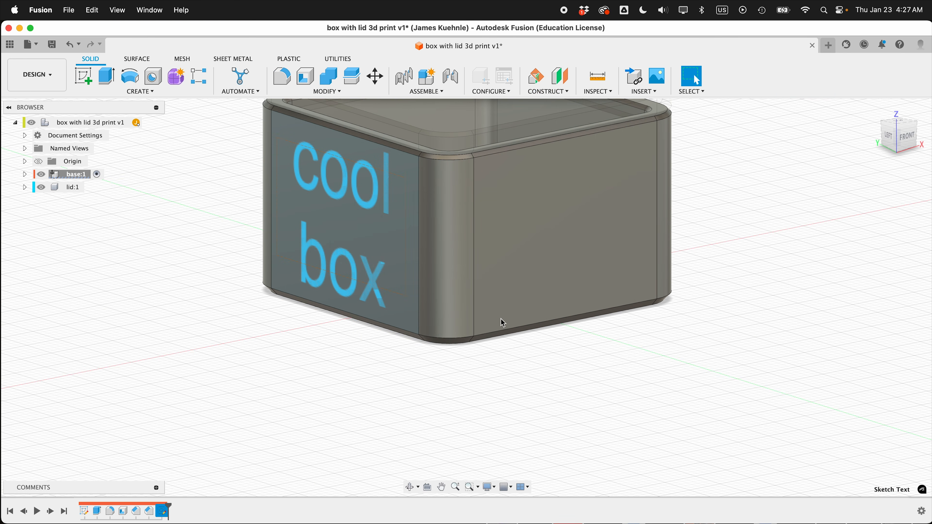
- Start an Emboss feature using the "cool box" text as the profile and the base's left side wall as the face
{"action": "left_click", "coordinate": [148, 93]}
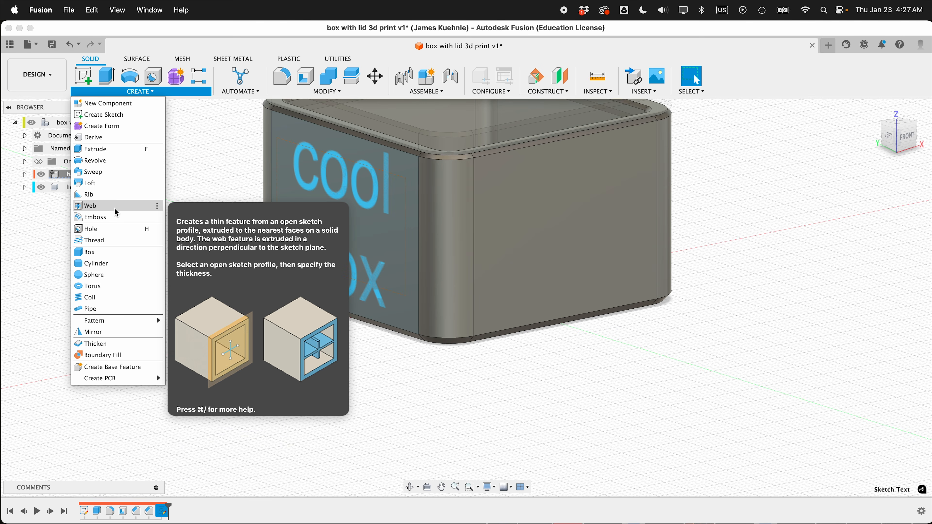
{"action": "left_click", "coordinate": [110, 218]}
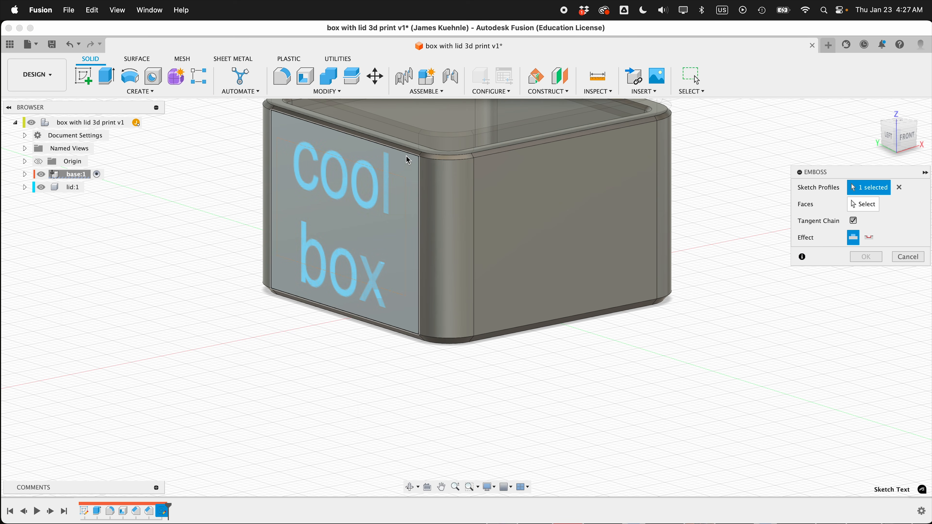
{"action": "left_click", "coordinate": [372, 180]}
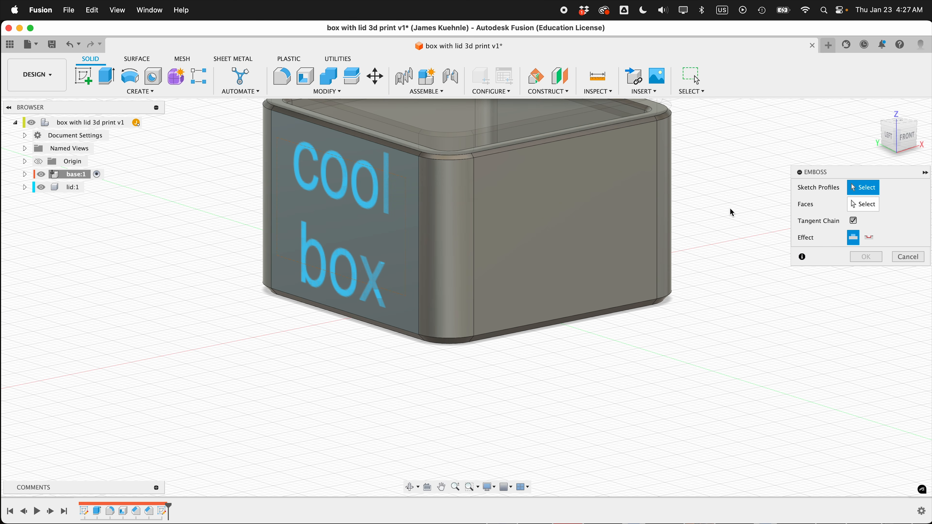
{"action": "left_click", "coordinate": [867, 208]}
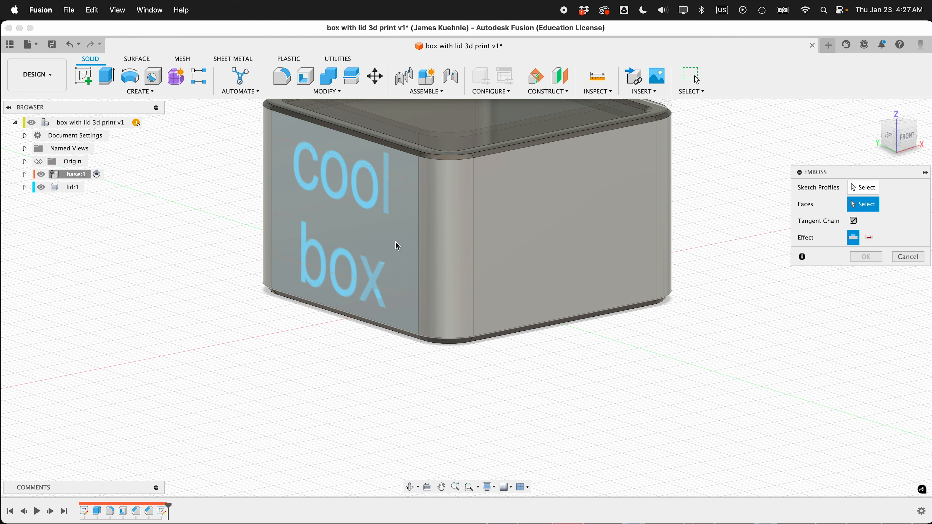
{"action": "left_click", "coordinate": [381, 246]}
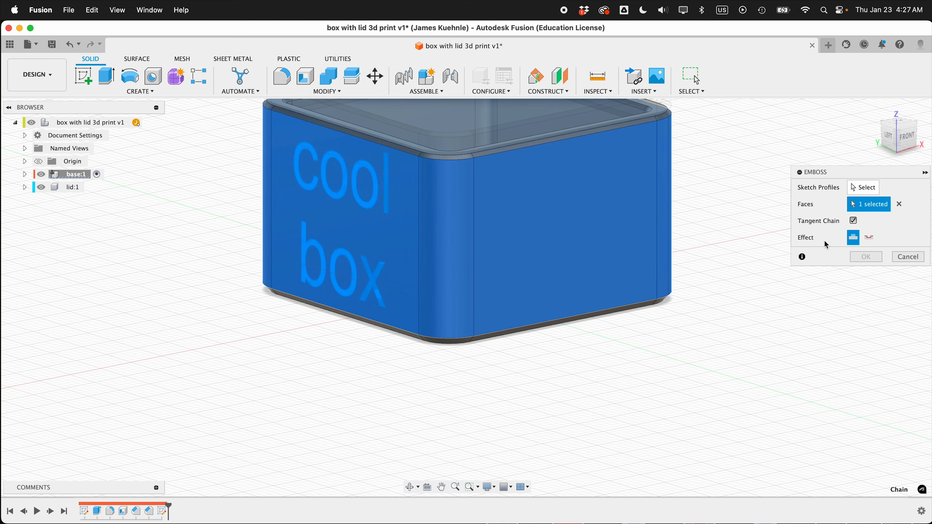
{"action": "left_click", "coordinate": [863, 188]}
{"action": "left_click", "coordinate": [385, 202]}
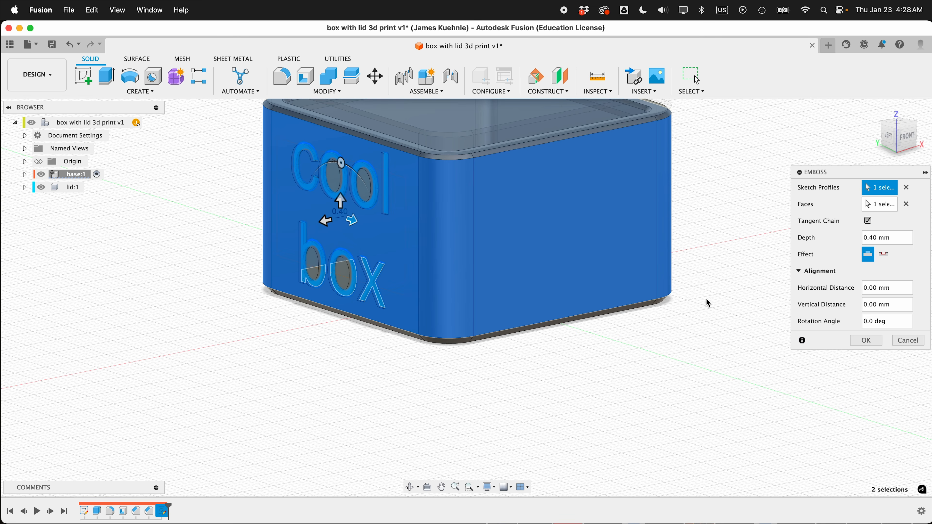
- Try emboss depths of 2 mm and 0.8 mm and the Deboss effect on the text, inspecting the preview
{"action": "scroll", "coordinate": [492, 253], "scroll_direction": "up", "scroll_amount": 3}
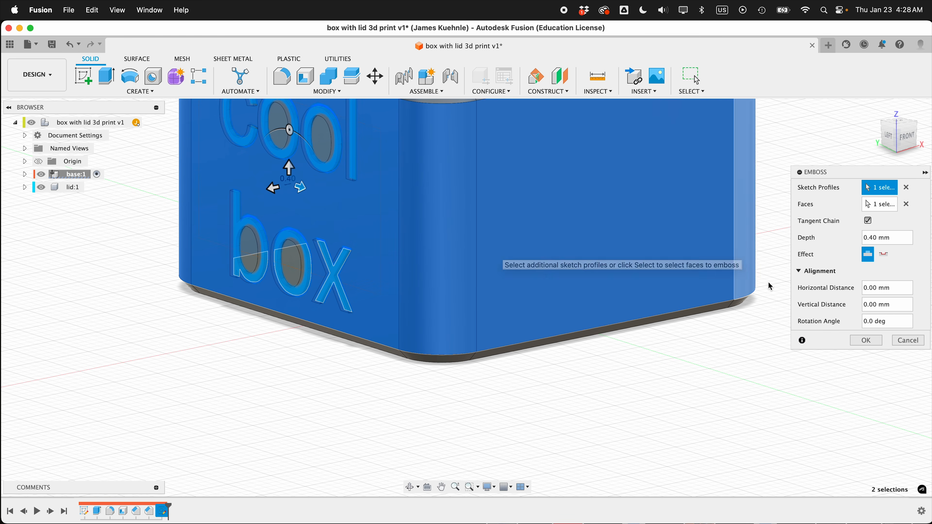
{"action": "double_click", "coordinate": [887, 238]}
{"action": "type", "text": "2"}
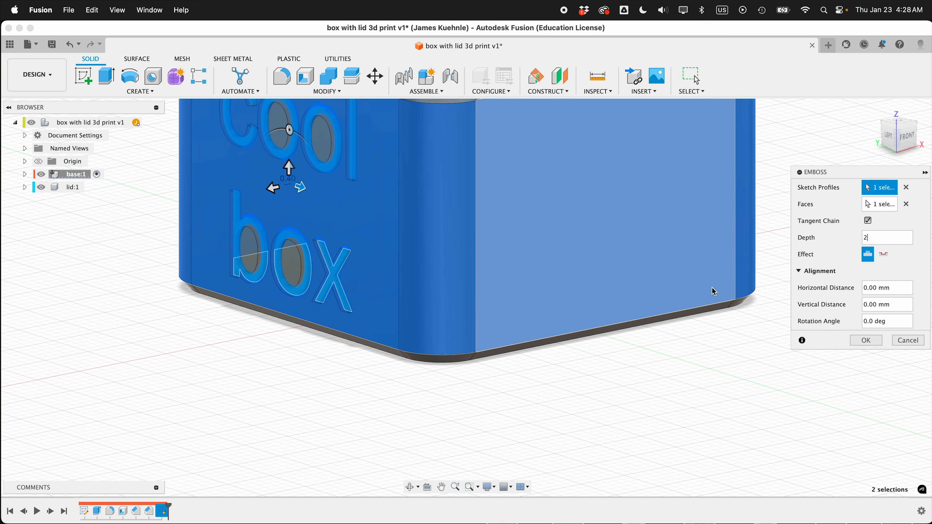
{"action": "middle_click_drag", "start_coordinate": [514, 386], "coordinate": [335, 443], "text": "shift"}
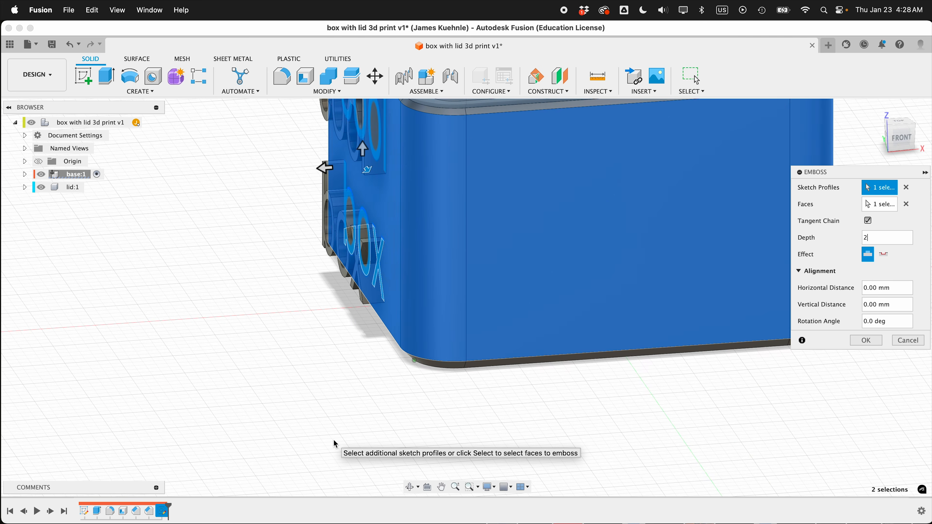
{"action": "scroll", "coordinate": [333, 440], "scroll_direction": "down", "scroll_amount": 5, "text": "shift"}
{"action": "scroll", "coordinate": [333, 439], "scroll_direction": "up", "scroll_amount": 8, "text": "shift"}
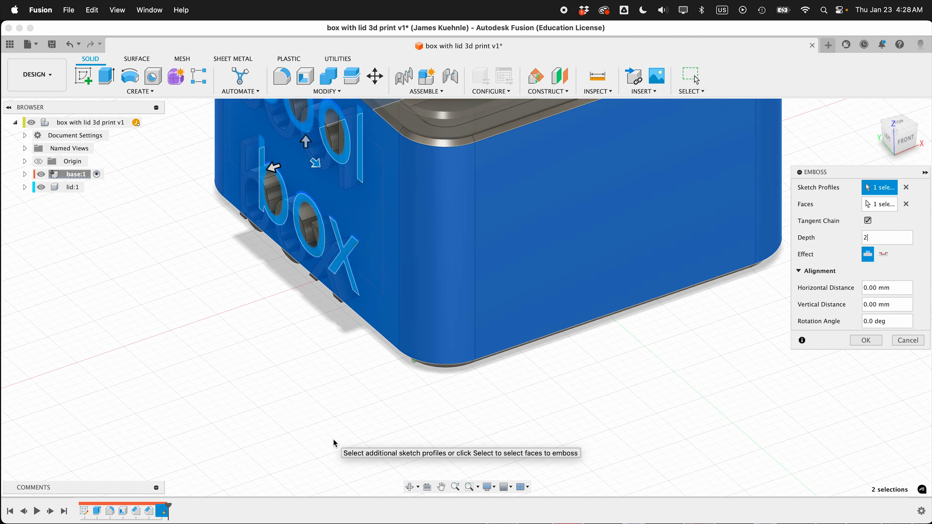
{"action": "scroll", "coordinate": [333, 439], "scroll_direction": "left", "scroll_amount": 3, "text": "shift"}
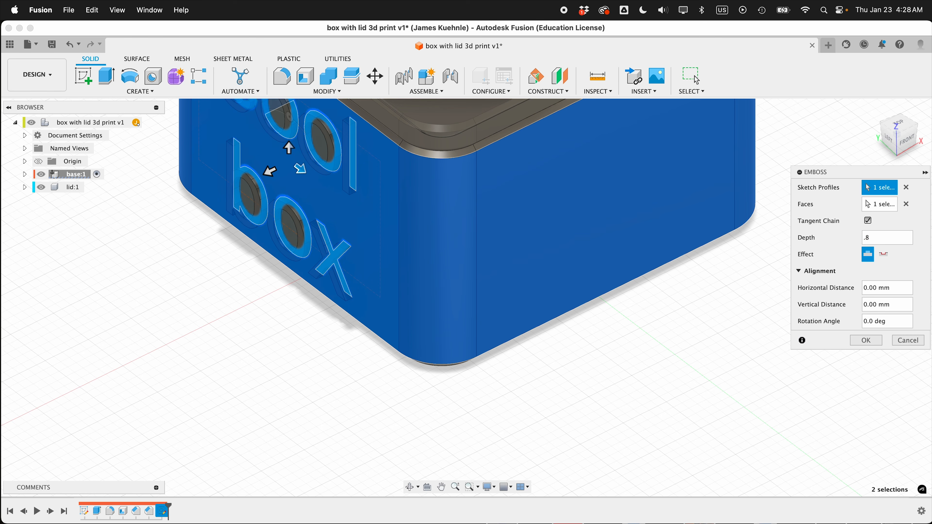
{"action": "left_click", "coordinate": [885, 255]}
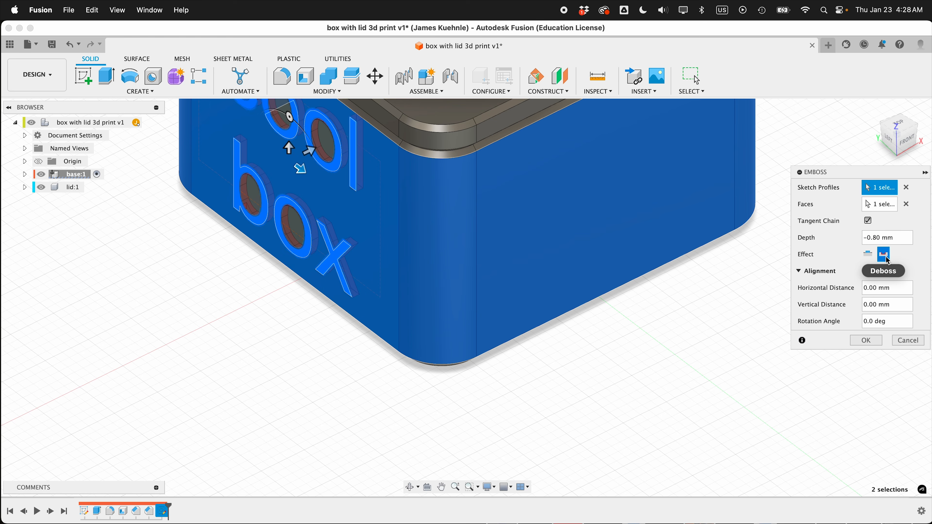
{"action": "left_click", "coordinate": [871, 259]}
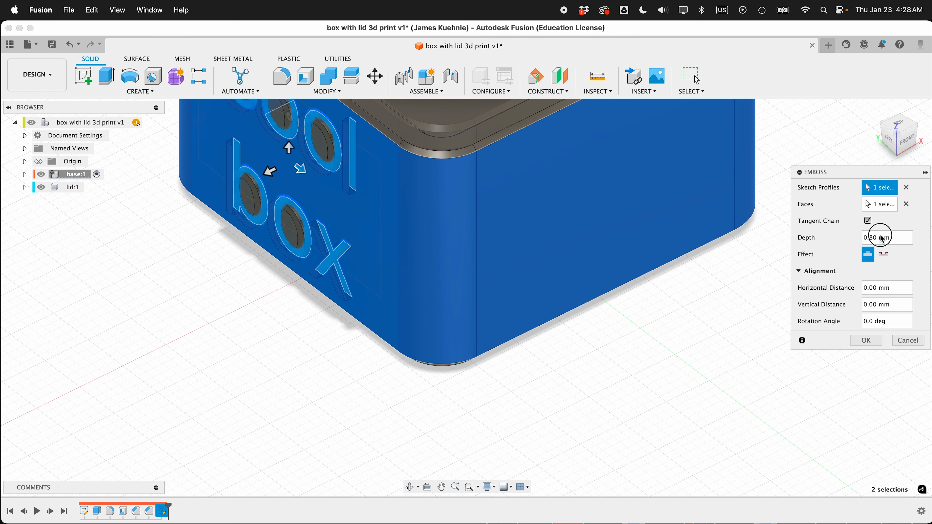
- Set the emboss depth to 0.4 mm and complete the raised text
{"action": "left_click", "coordinate": [893, 239]}
{"action": "left_click_drag", "start_coordinate": [892, 238], "coordinate": [860, 239]}
{"action": "left_click", "coordinate": [864, 340]}
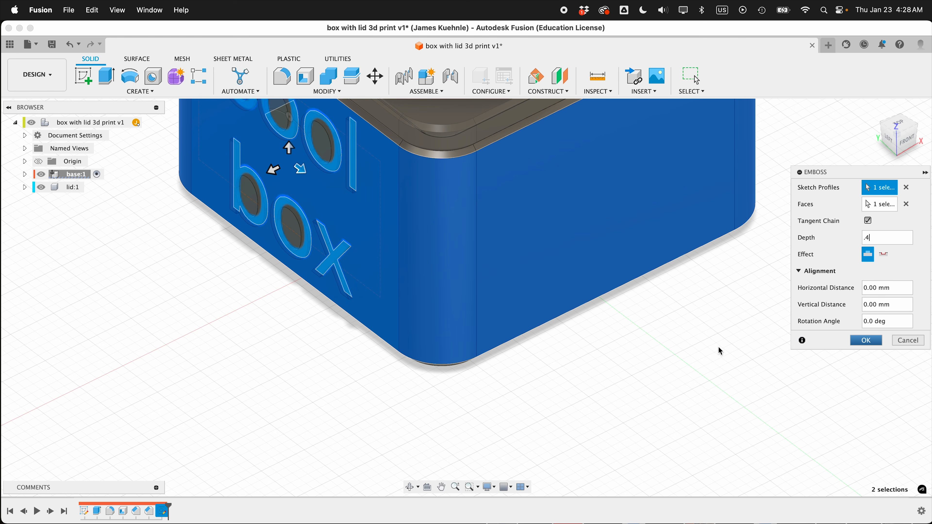
- Activate the top-level assembly
{"action": "scroll", "coordinate": [445, 393], "scroll_direction": "down", "scroll_amount": 3}
{"action": "scroll", "coordinate": [337, 425], "scroll_direction": "left", "scroll_amount": 8, "text": "shift"}
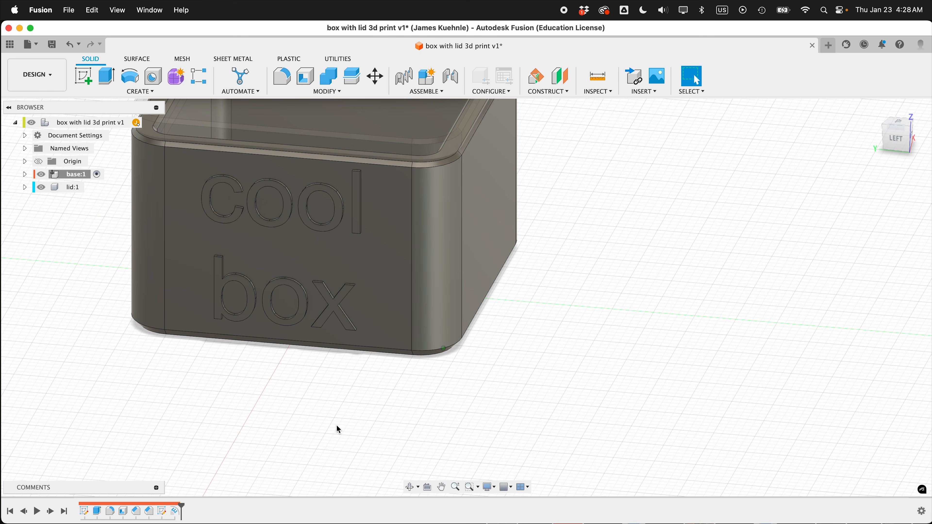
{"action": "scroll", "coordinate": [337, 426], "scroll_direction": "down", "scroll_amount": 3}
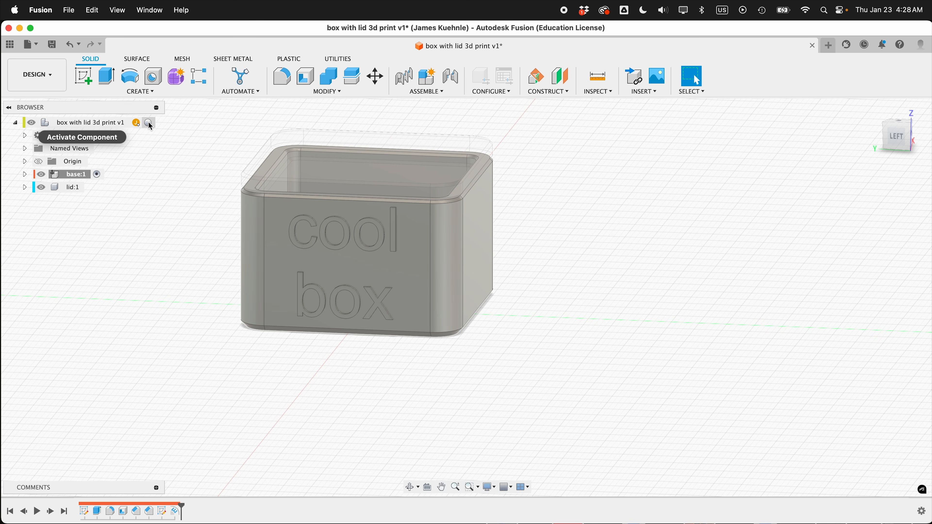
{"action": "left_click", "coordinate": [152, 123]}
{"action": "left_click", "coordinate": [158, 301]}
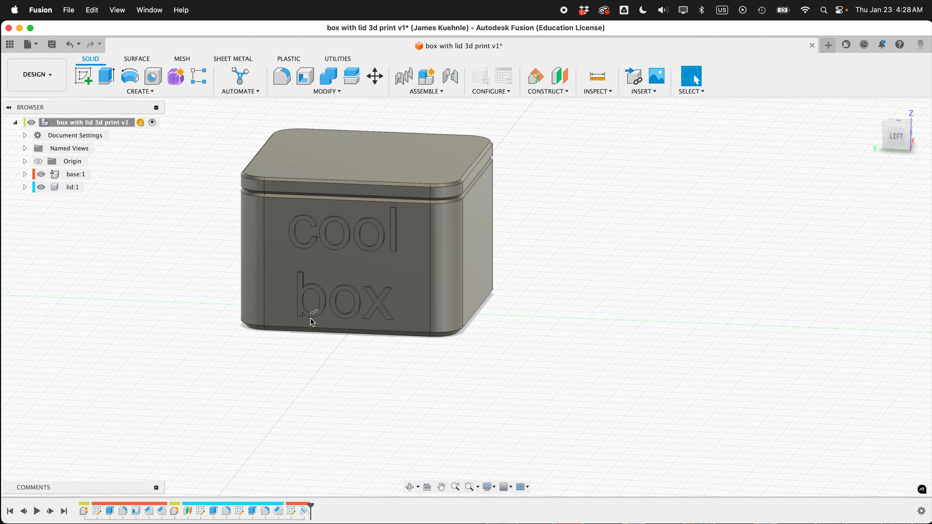
- Examine the embossed text and the closed box close up, from the side and from below
{"action": "scroll", "coordinate": [198, 289], "scroll_direction": "up", "scroll_amount": 4}
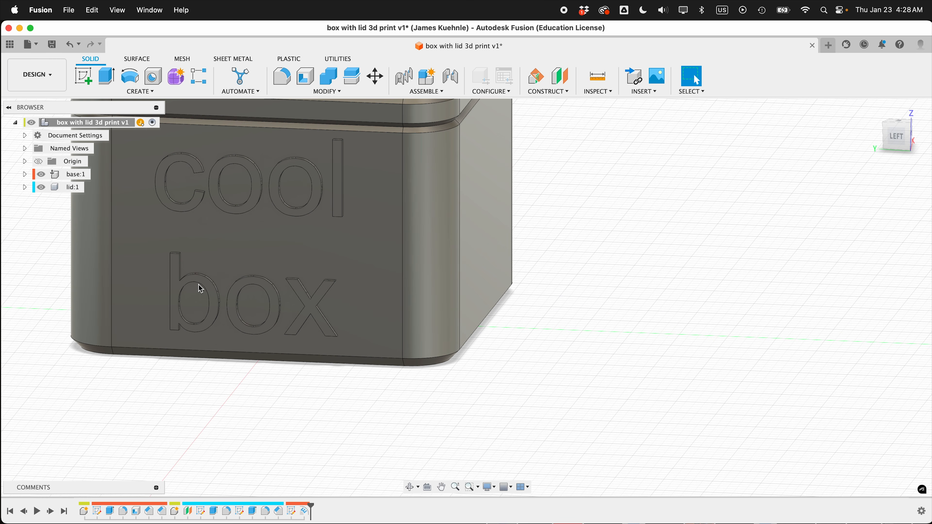
{"action": "scroll", "coordinate": [198, 285], "scroll_direction": "left", "scroll_amount": 5, "text": "shift"}
{"action": "scroll", "coordinate": [198, 285], "scroll_direction": "right", "scroll_amount": 8, "text": "shift"}
{"action": "scroll", "coordinate": [198, 284], "scroll_direction": "down", "scroll_amount": 4, "text": "shift"}
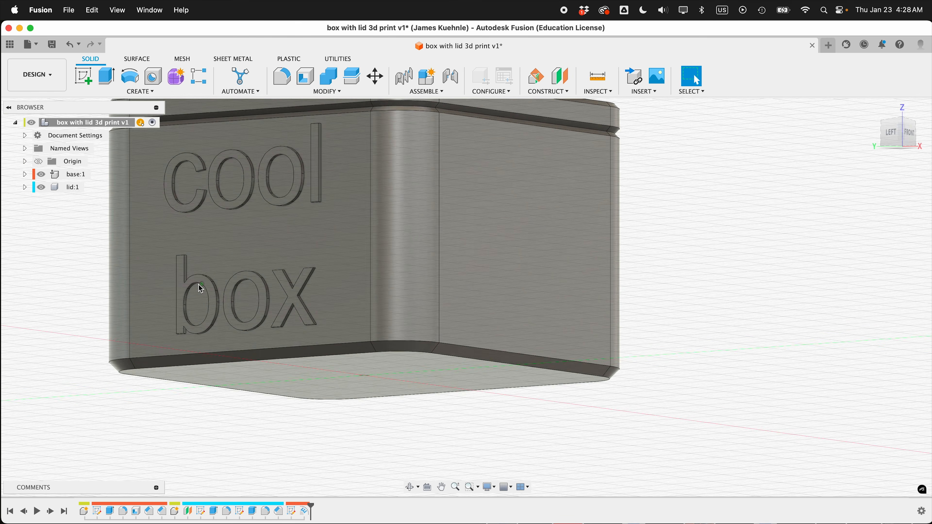
{"action": "scroll", "coordinate": [200, 289], "scroll_direction": "down", "scroll_amount": 2, "text": "shift"}
{"action": "scroll", "coordinate": [198, 285], "scroll_direction": "left", "scroll_amount": 3}
{"action": "scroll", "coordinate": [199, 285], "scroll_direction": "up", "scroll_amount": 2}
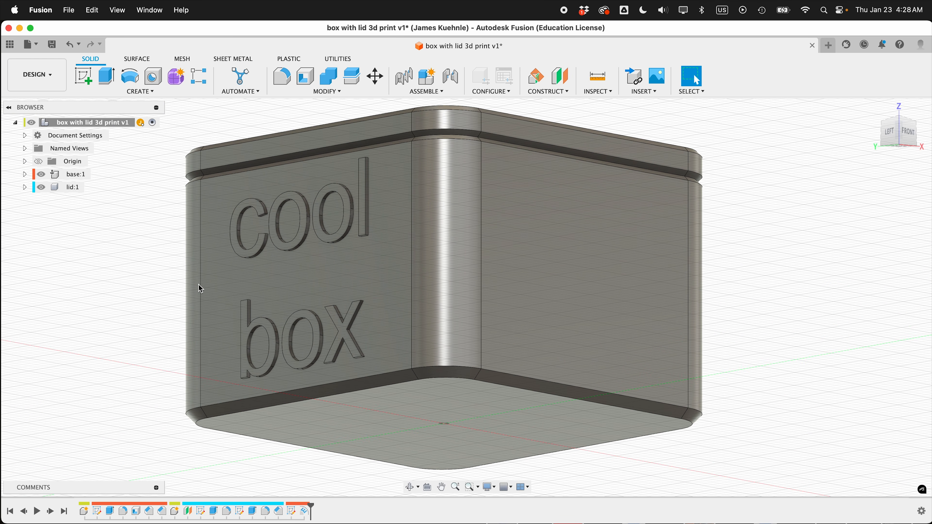